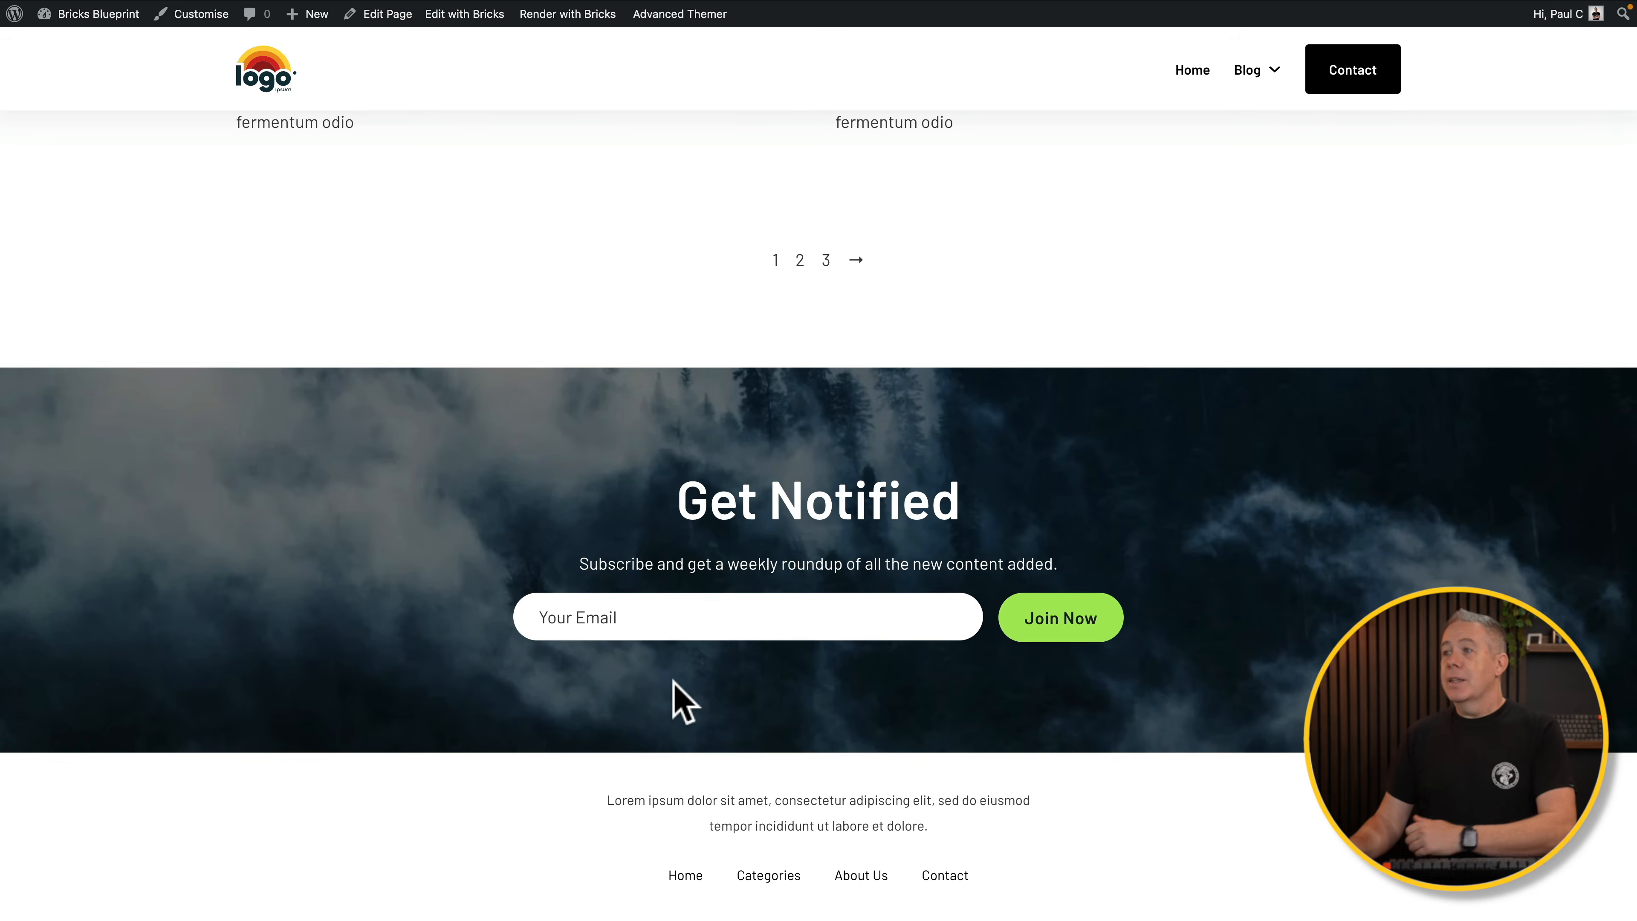
- Look over the blog page's featured images and its Latest Posts grid
{"action": "scroll", "coordinate": [676, 705], "scroll_direction": "up", "scroll_amount": 15}
{"action": "scroll", "coordinate": [676, 705], "scroll_direction": "up", "scroll_amount": 12}
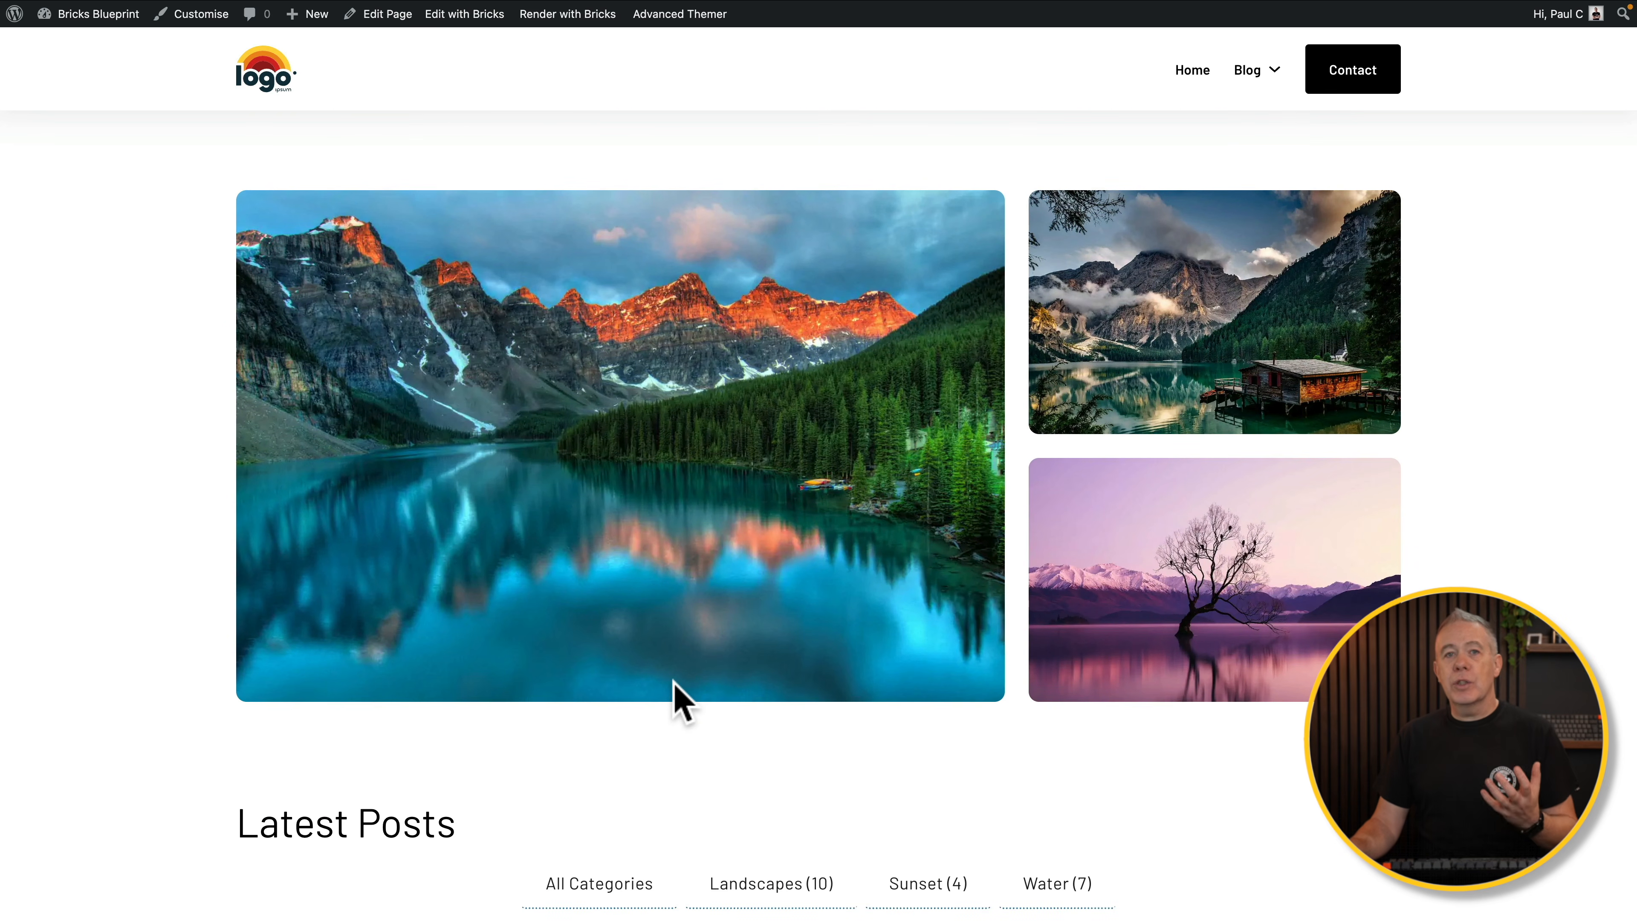
{"action": "scroll", "coordinate": [673, 697], "scroll_direction": "down", "scroll_amount": 9}
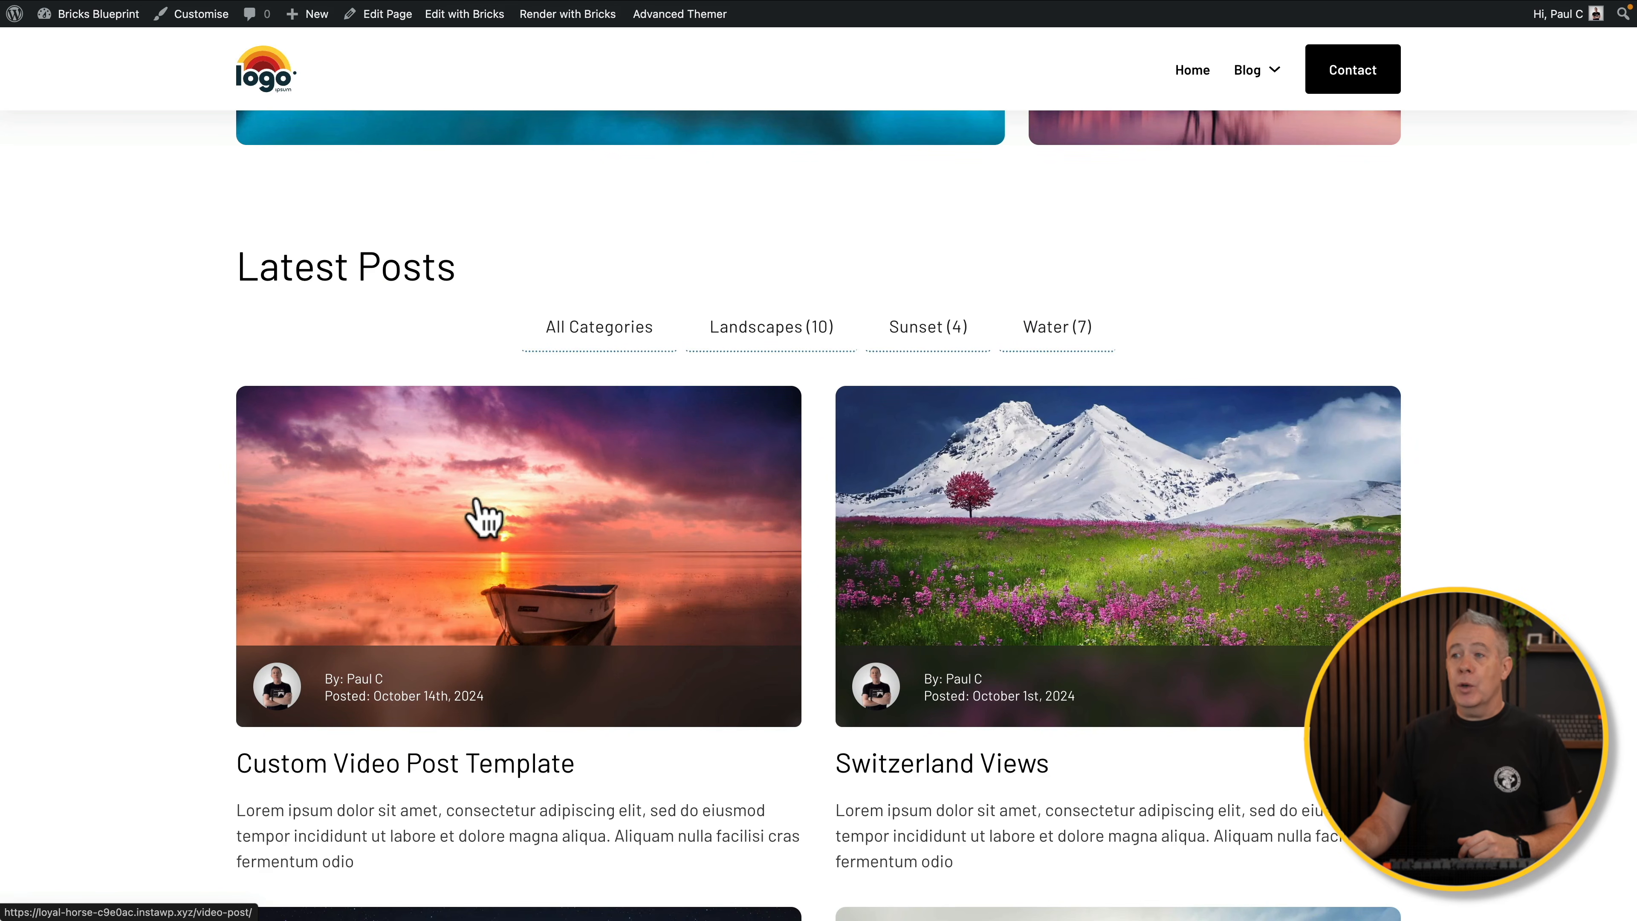
- Open the Custom Video Post Template post, examine its video layout down to the post navigation, and return to the blog page
{"action": "left_click", "coordinate": [483, 516]}
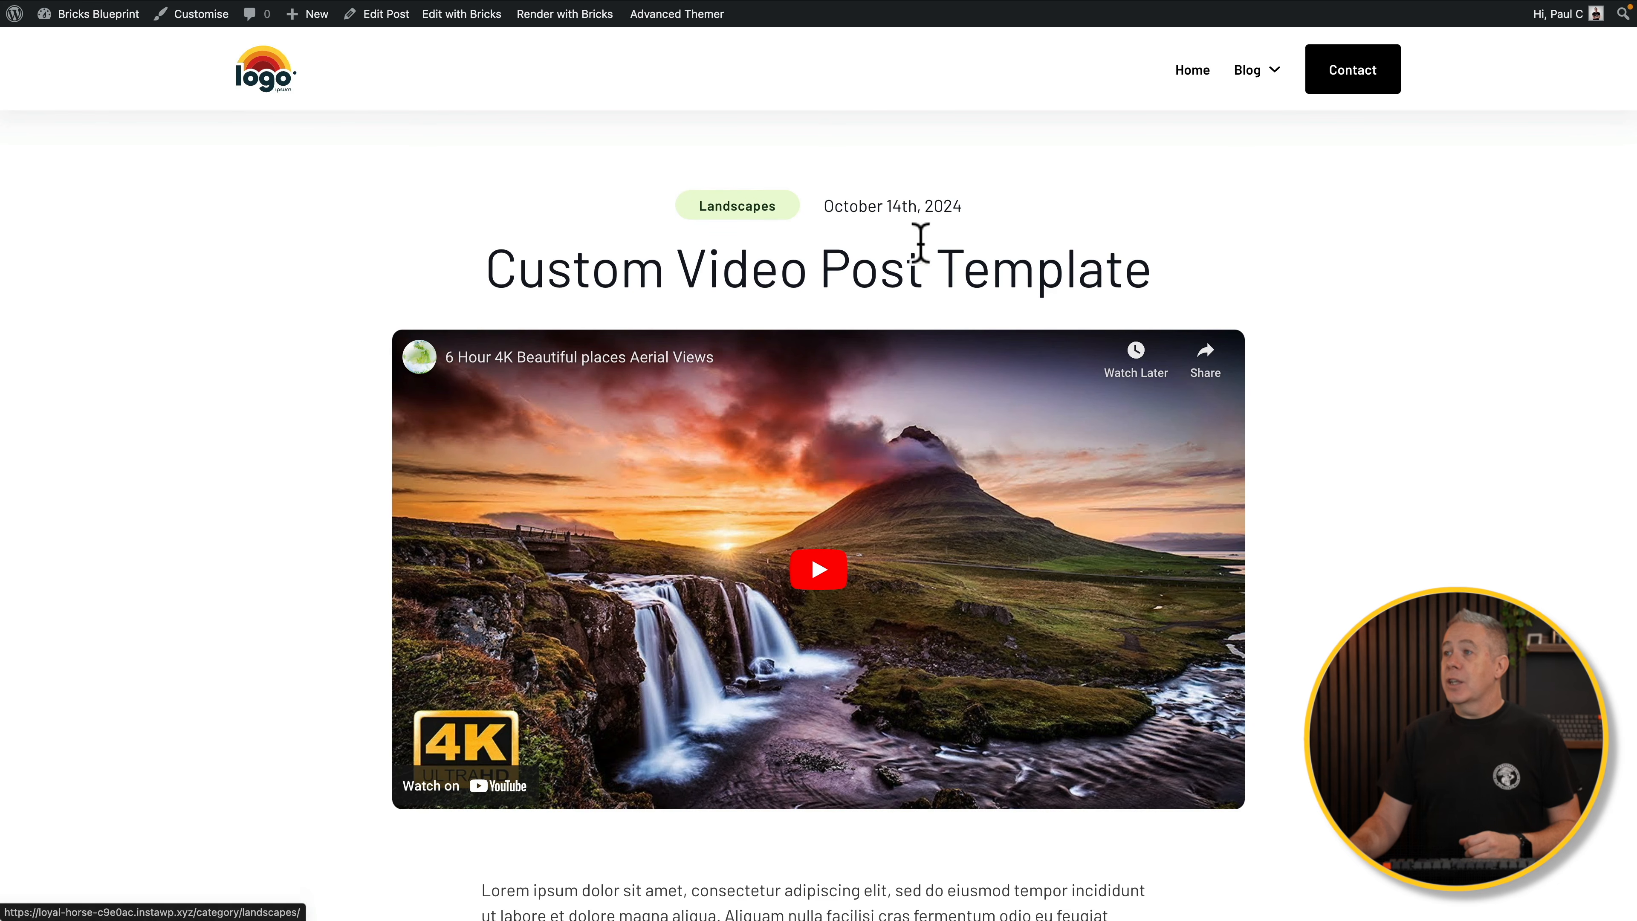
{"action": "scroll", "coordinate": [252, 623], "scroll_direction": "down", "scroll_amount": 3}
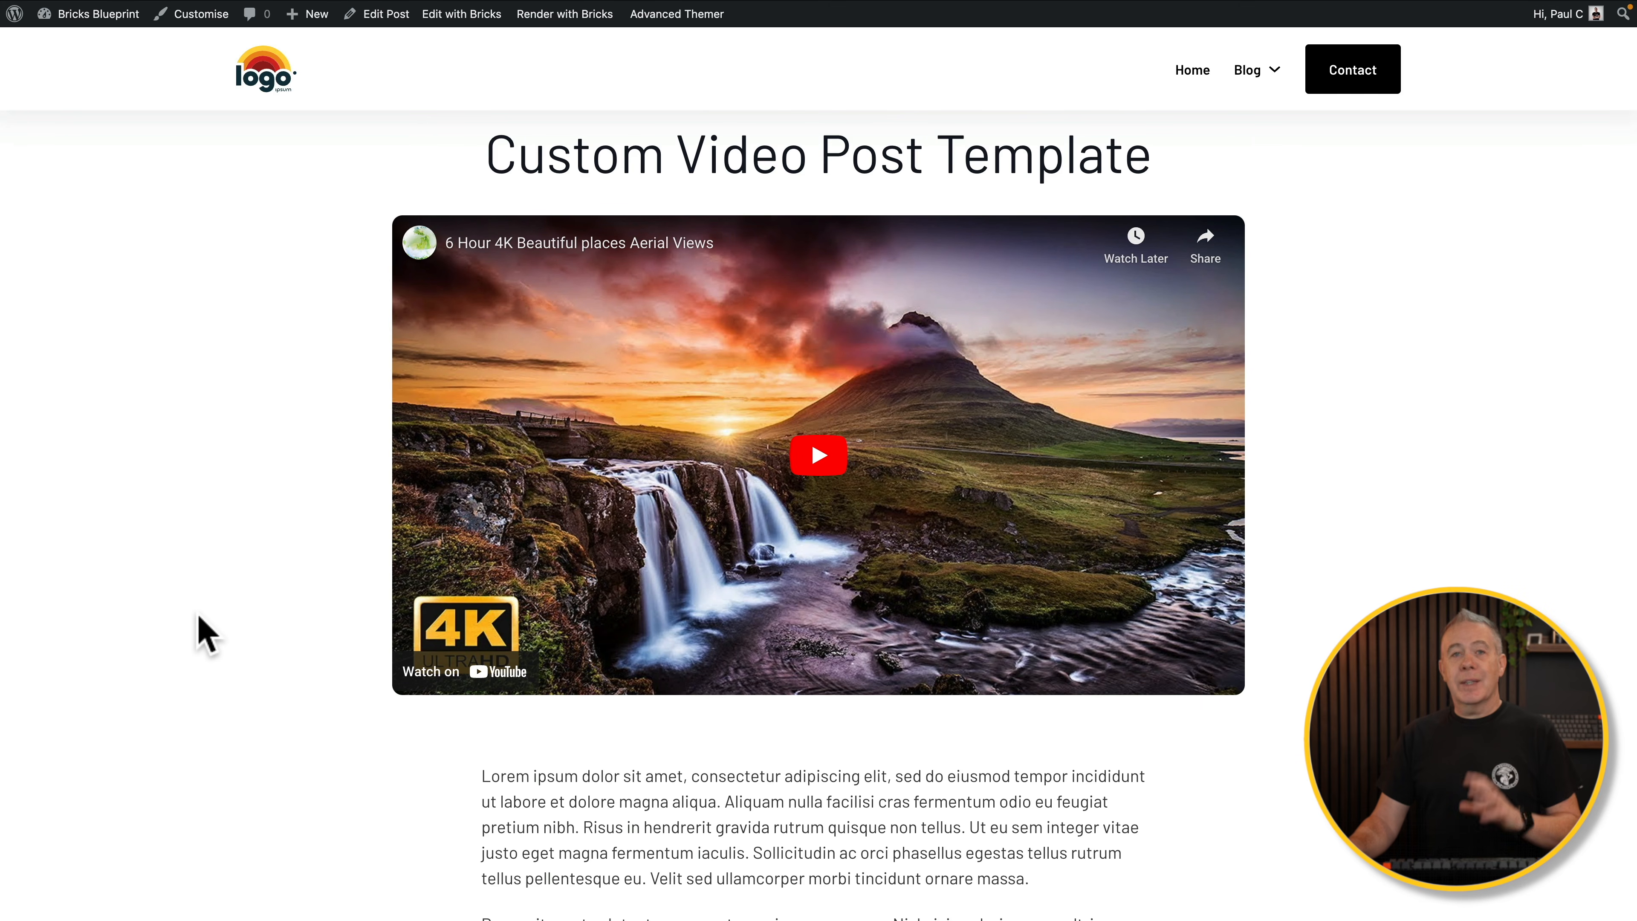
{"action": "scroll", "coordinate": [201, 645], "scroll_direction": "down", "scroll_amount": 20}
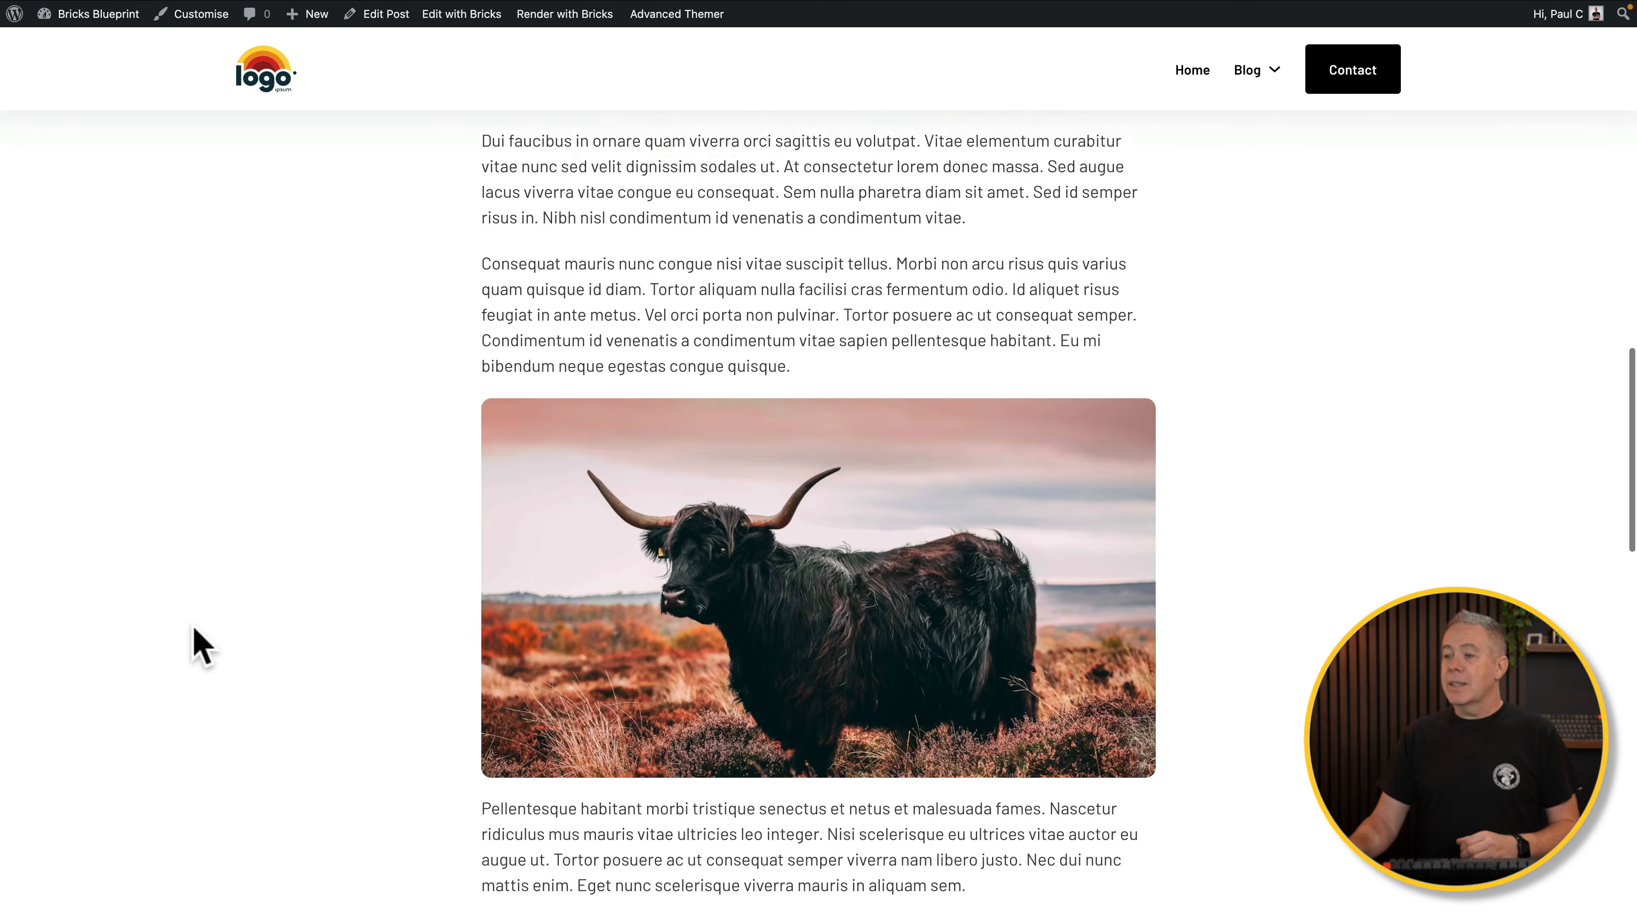
{"action": "scroll", "coordinate": [197, 642], "scroll_direction": "down", "scroll_amount": 4}
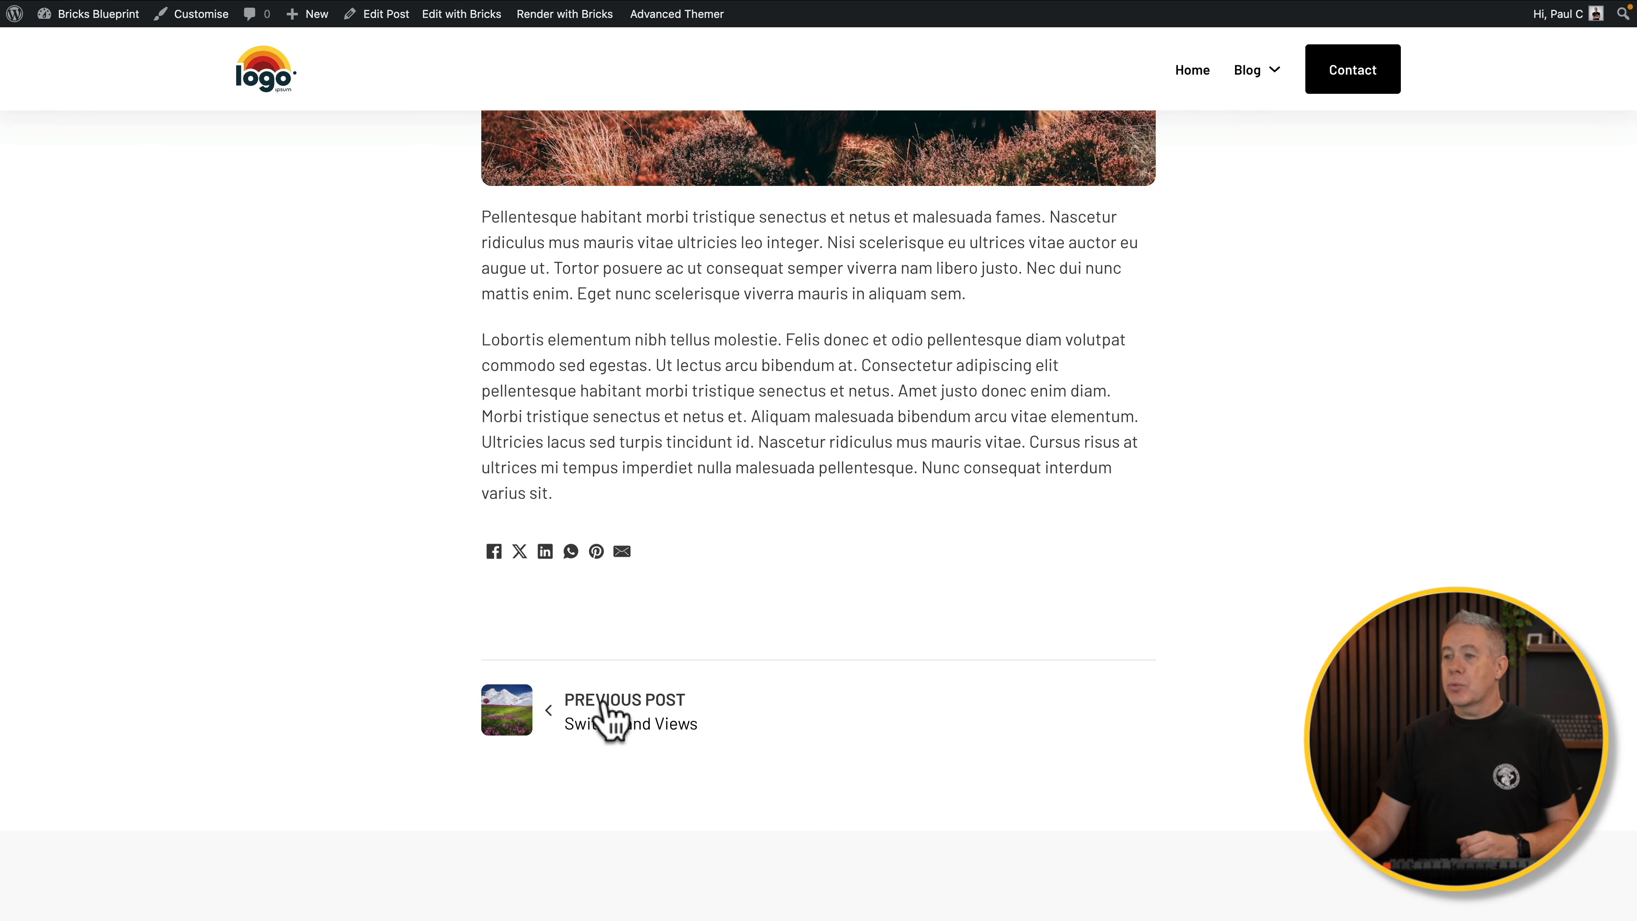
{"action": "scroll", "coordinate": [463, 619], "scroll_direction": "up", "scroll_amount": 20}
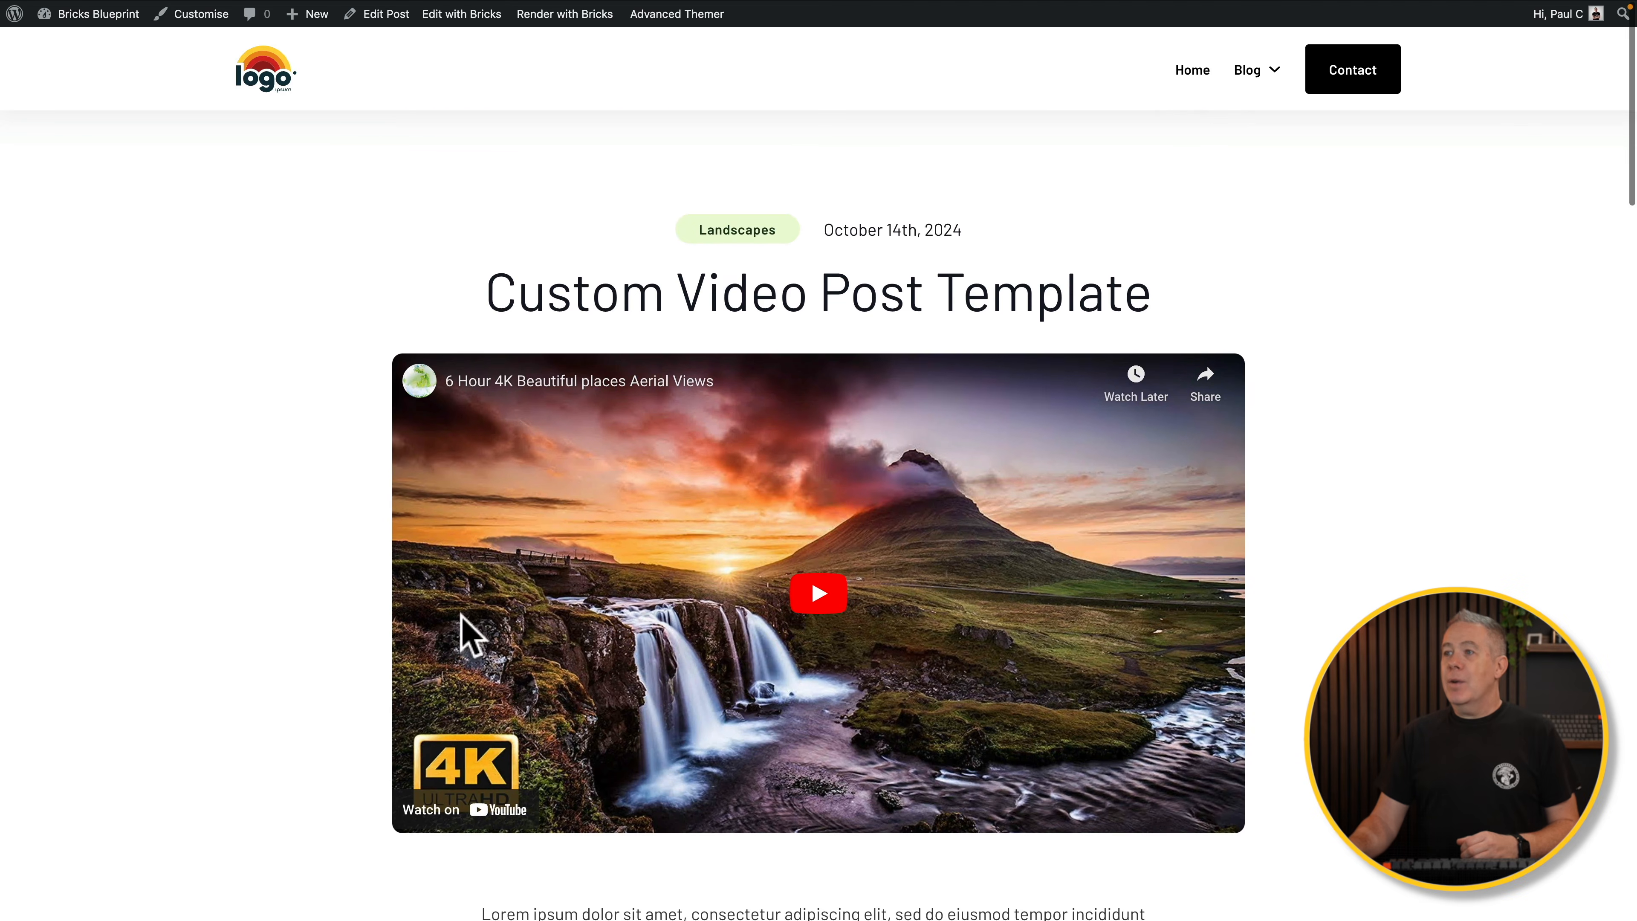
{"action": "scroll", "coordinate": [256, 650], "scroll_direction": "left", "scroll_amount": 5}
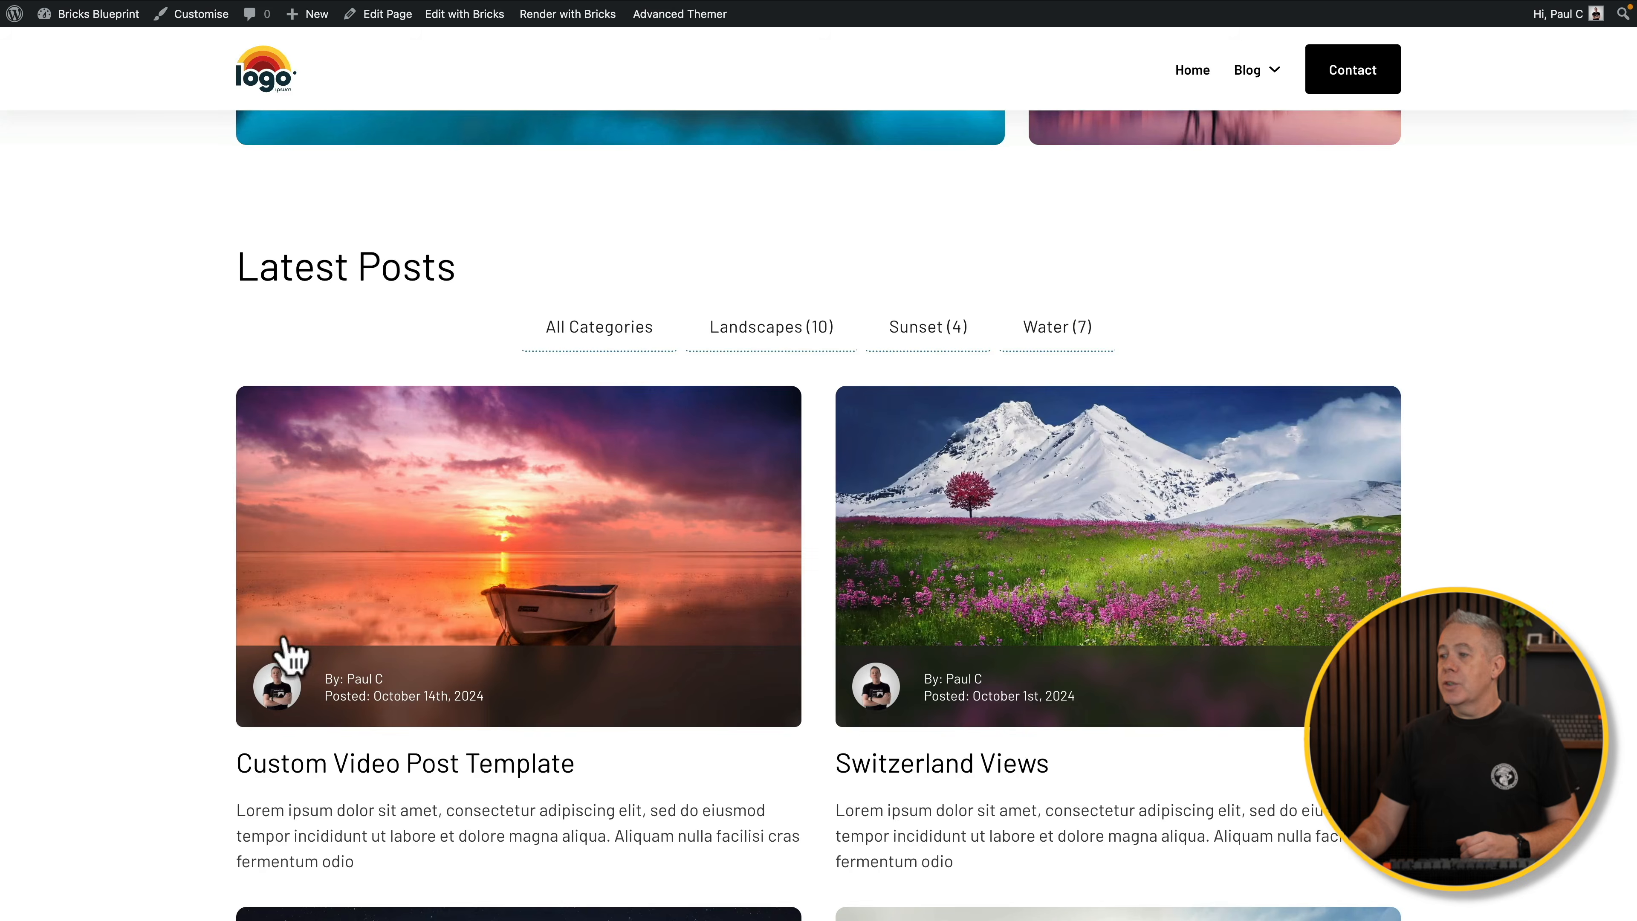
- Open the Switzerland Views post and examine its featured image and content layout
{"action": "left_click", "coordinate": [951, 514]}
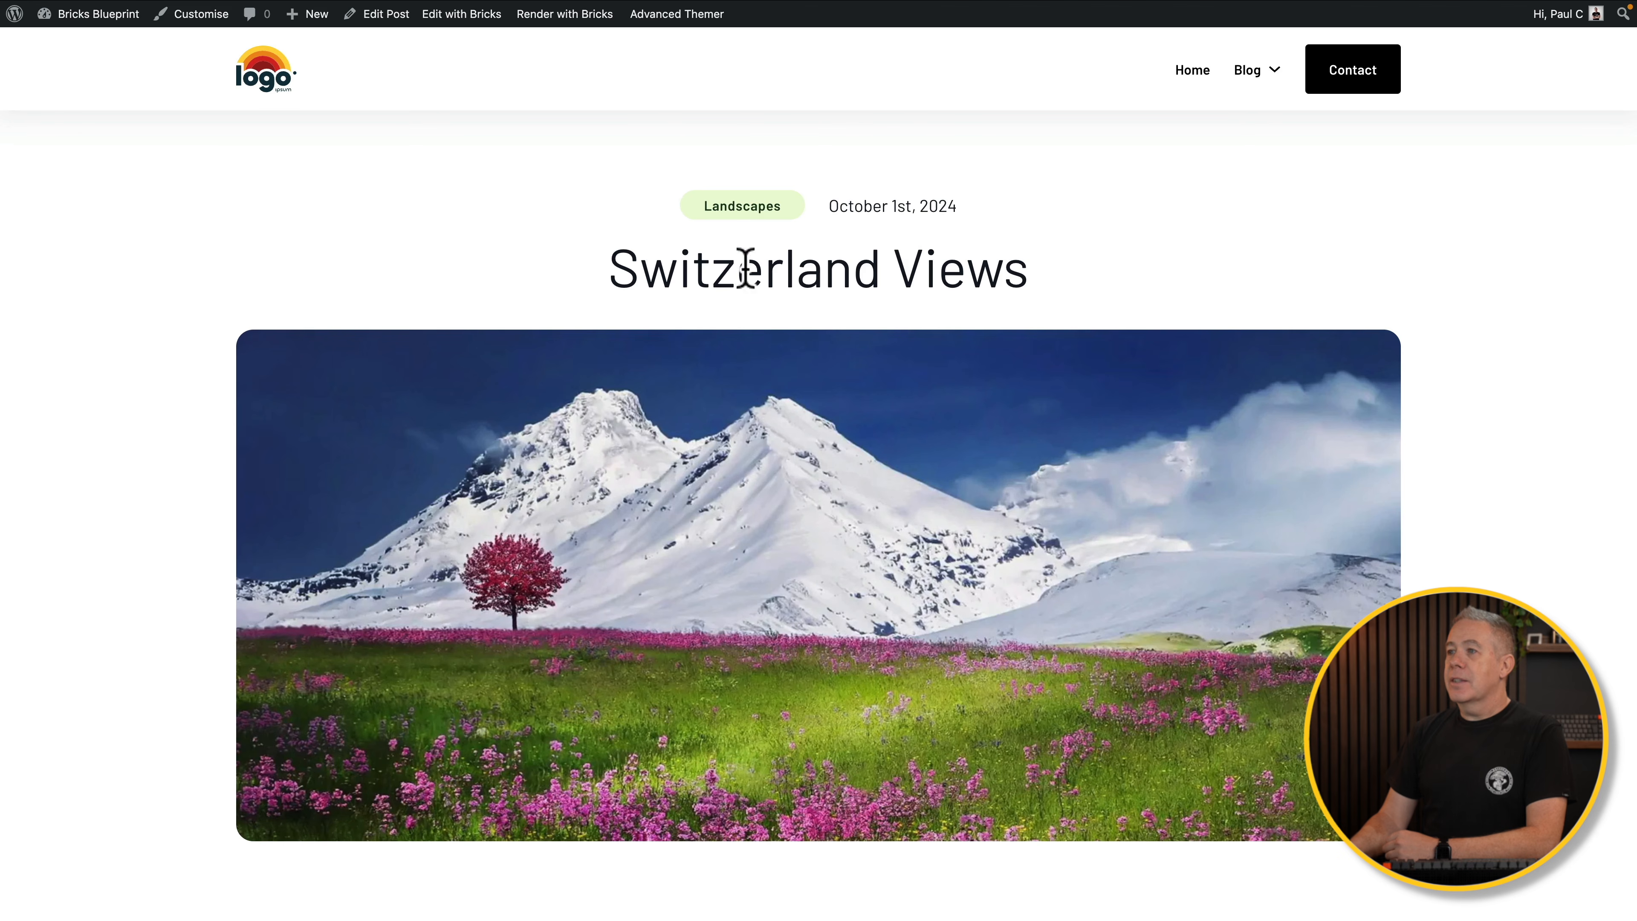
{"action": "scroll", "coordinate": [720, 525], "scroll_direction": "down", "scroll_amount": 3}
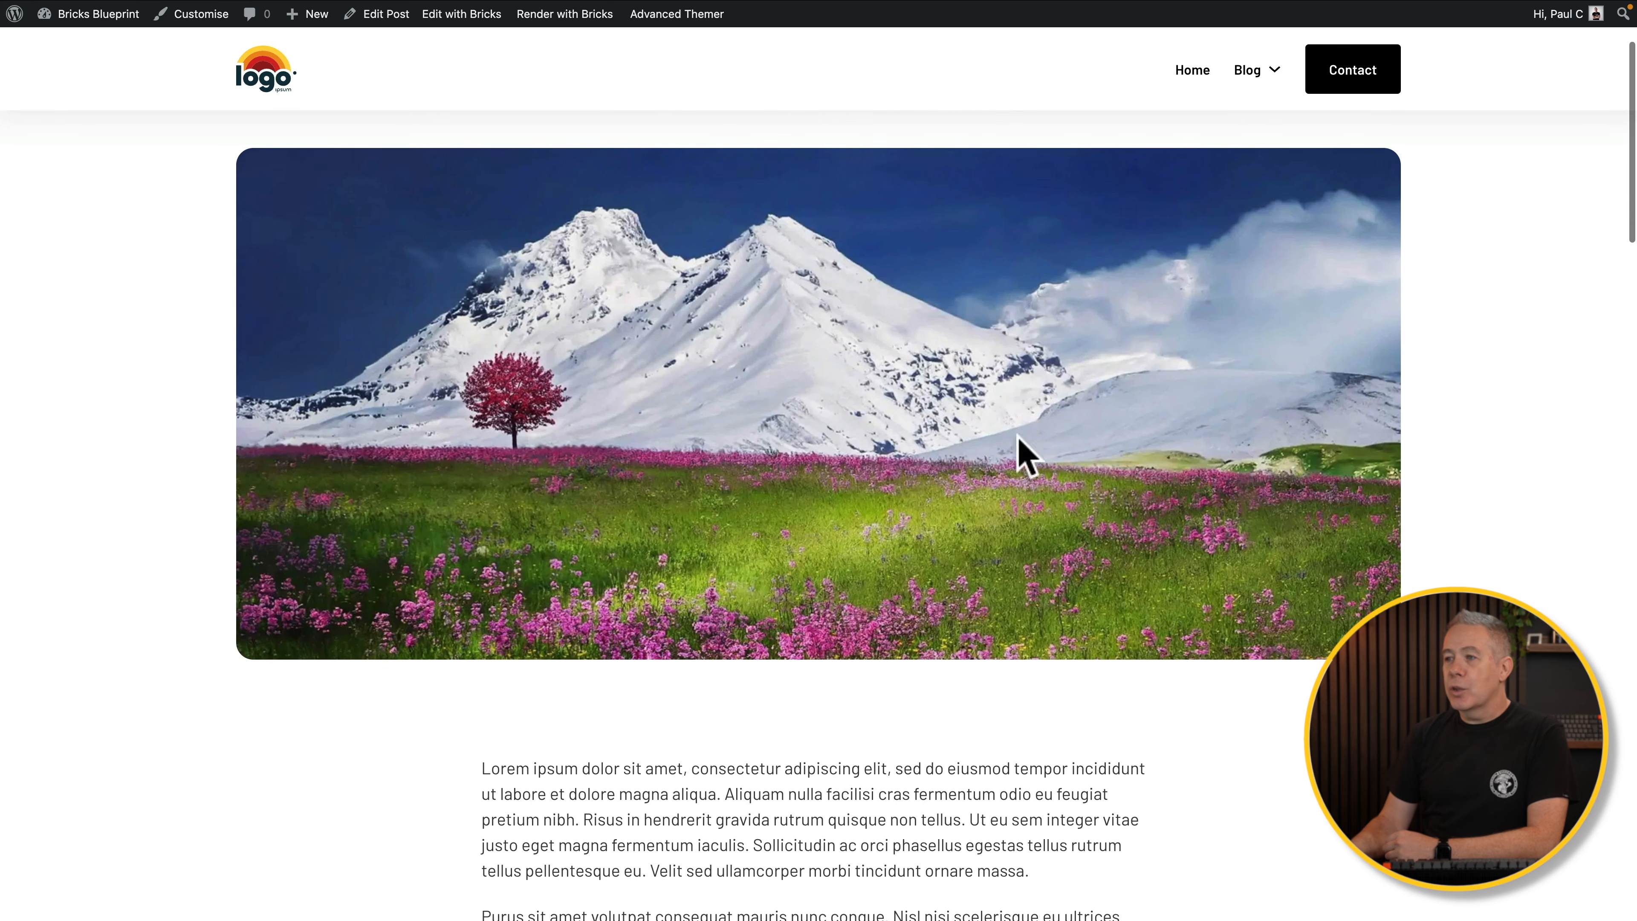
{"action": "scroll", "coordinate": [768, 487], "scroll_direction": "down", "scroll_amount": 20}
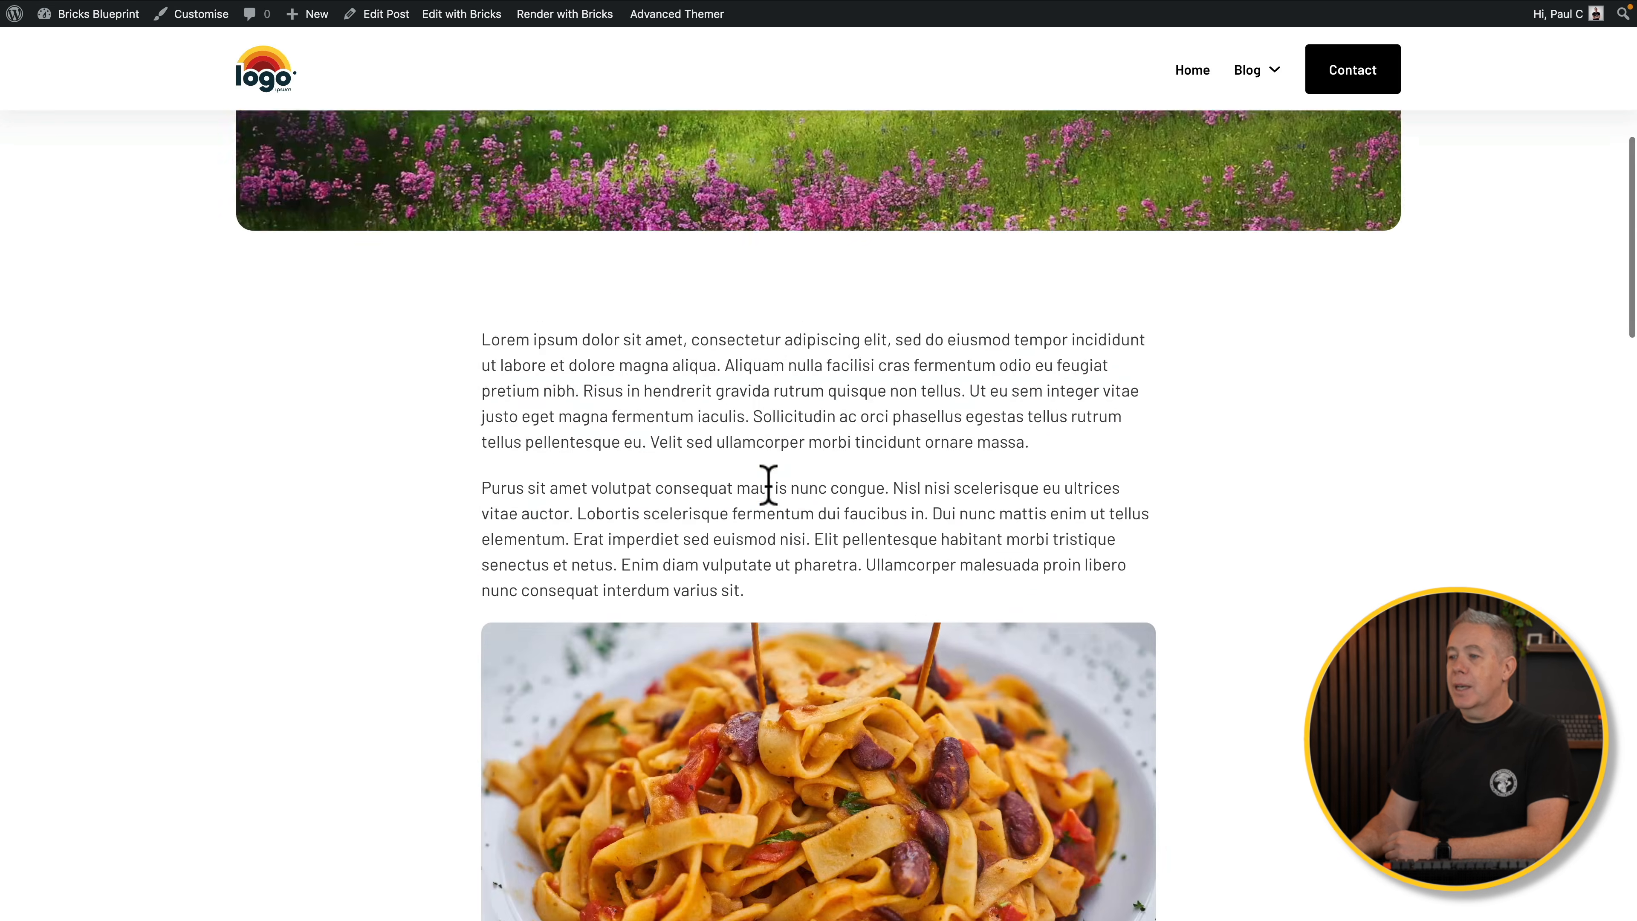
{"action": "scroll", "coordinate": [767, 485], "scroll_direction": "up", "scroll_amount": 20}
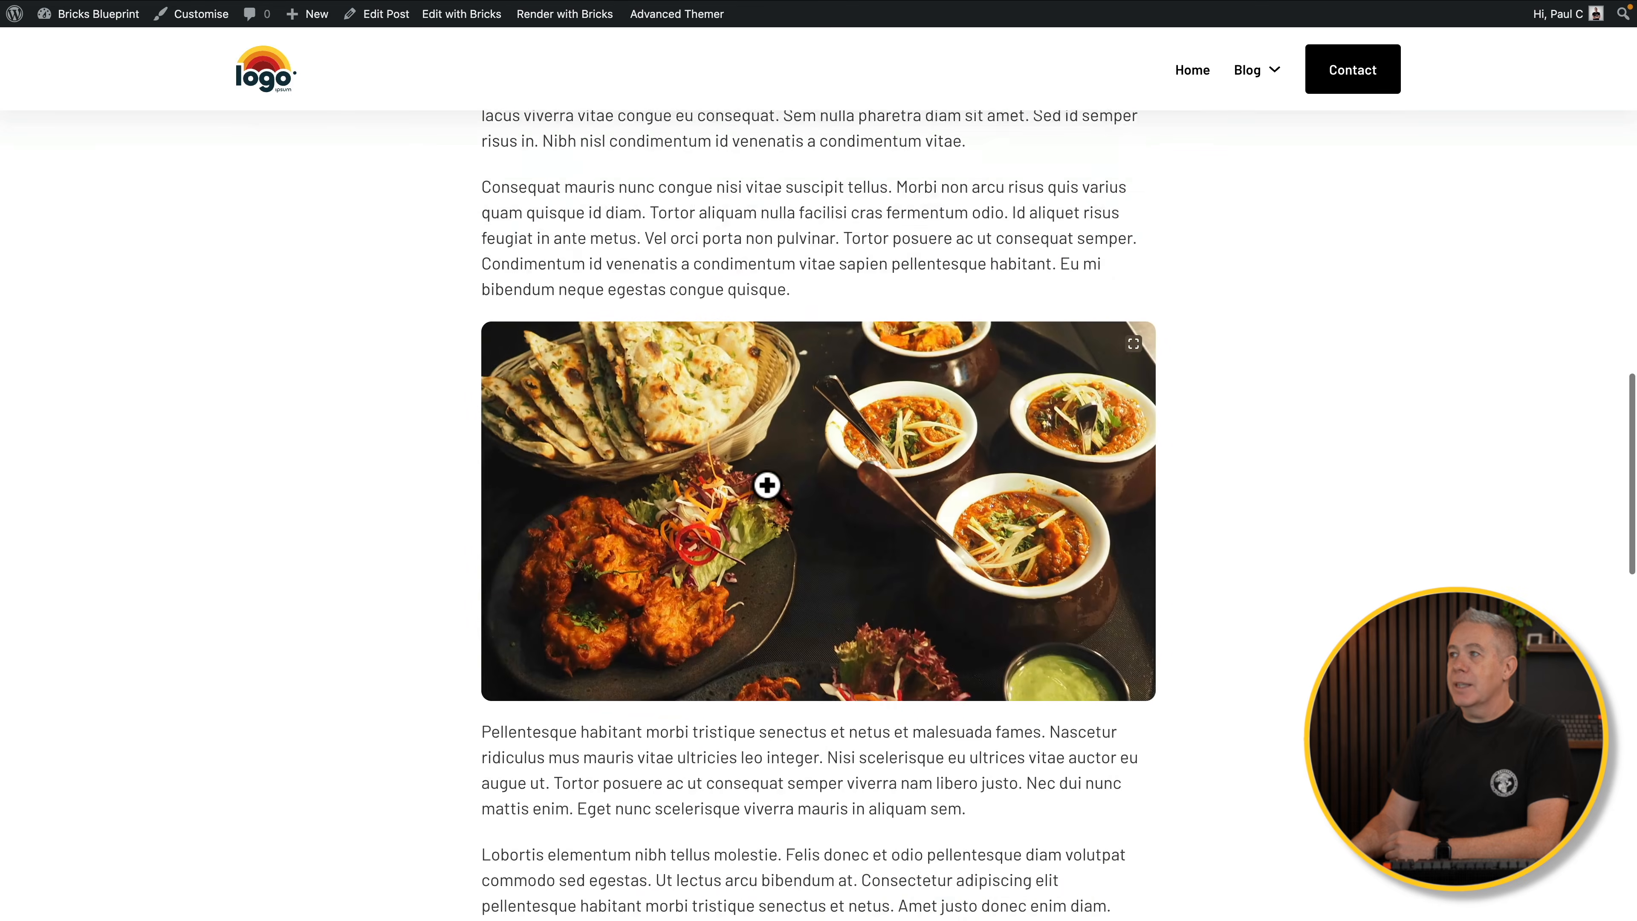
{"action": "scroll", "coordinate": [777, 561], "scroll_direction": "up", "scroll_amount": 2}
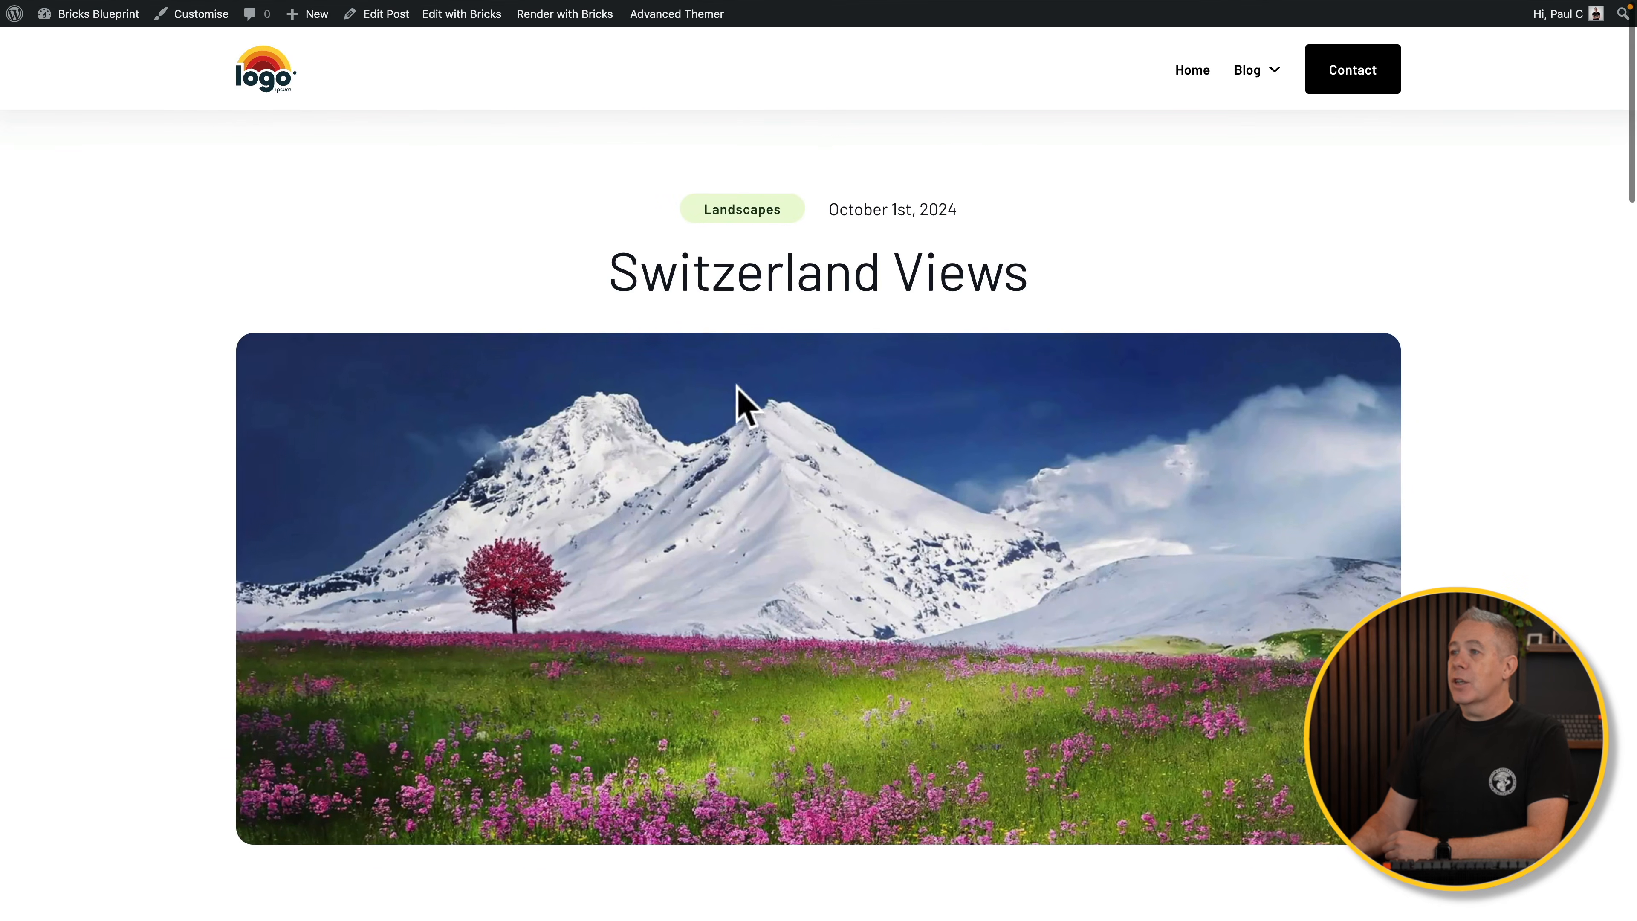
- Open the Landscapes category archive from the post and examine its header and post grid
{"action": "left_click", "coordinate": [722, 205]}
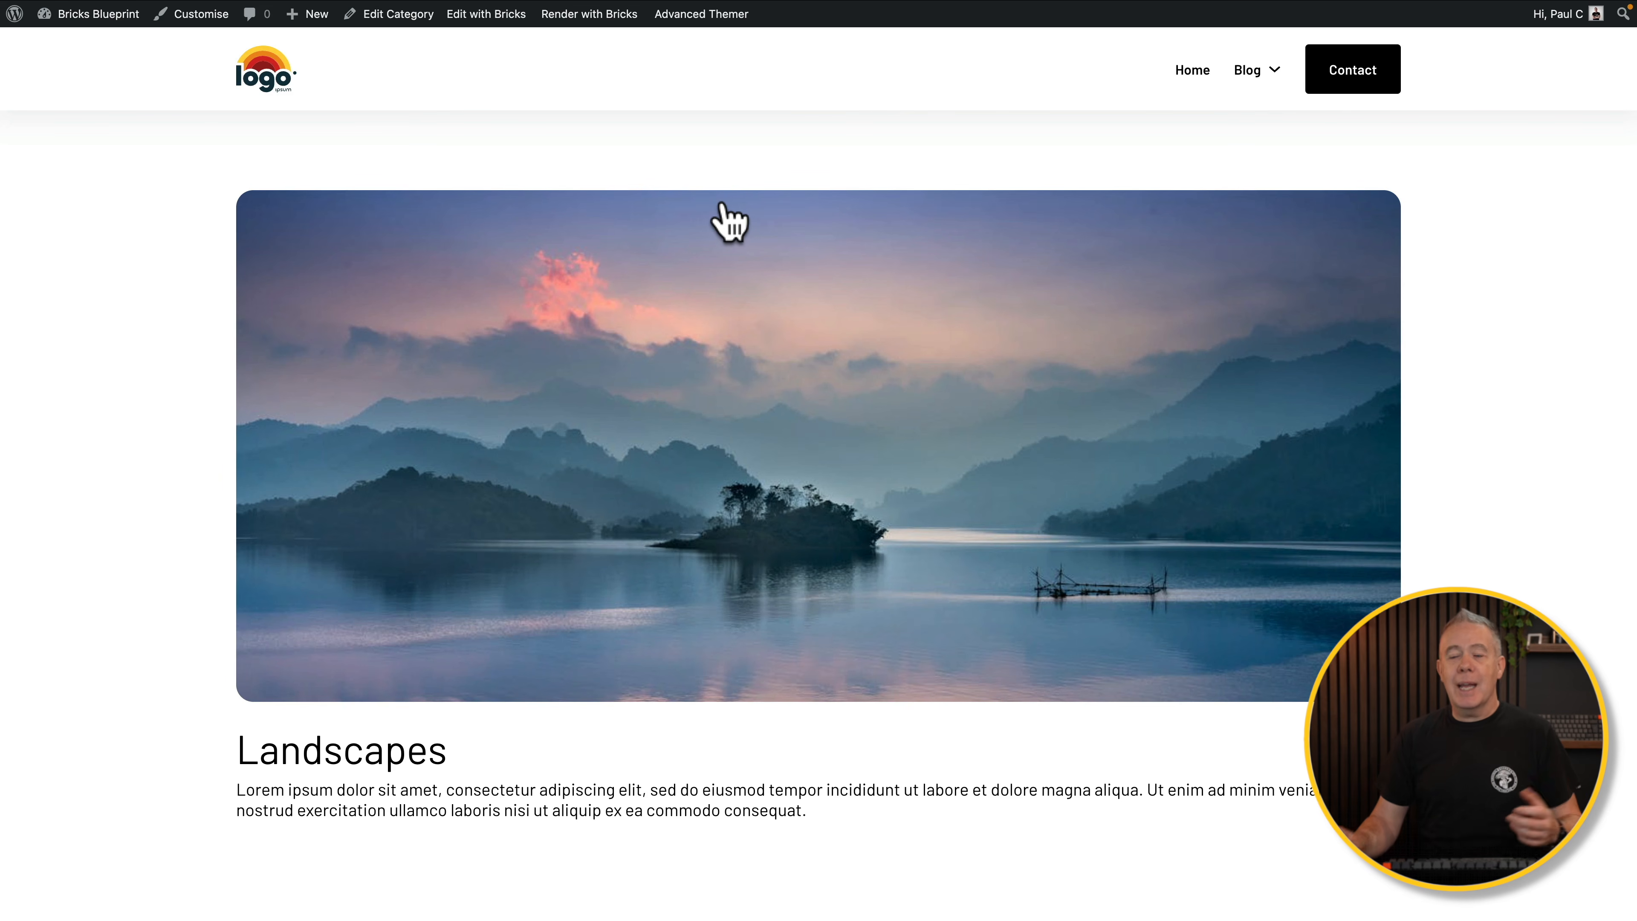
{"action": "scroll", "coordinate": [133, 587], "scroll_direction": "down", "scroll_amount": 8}
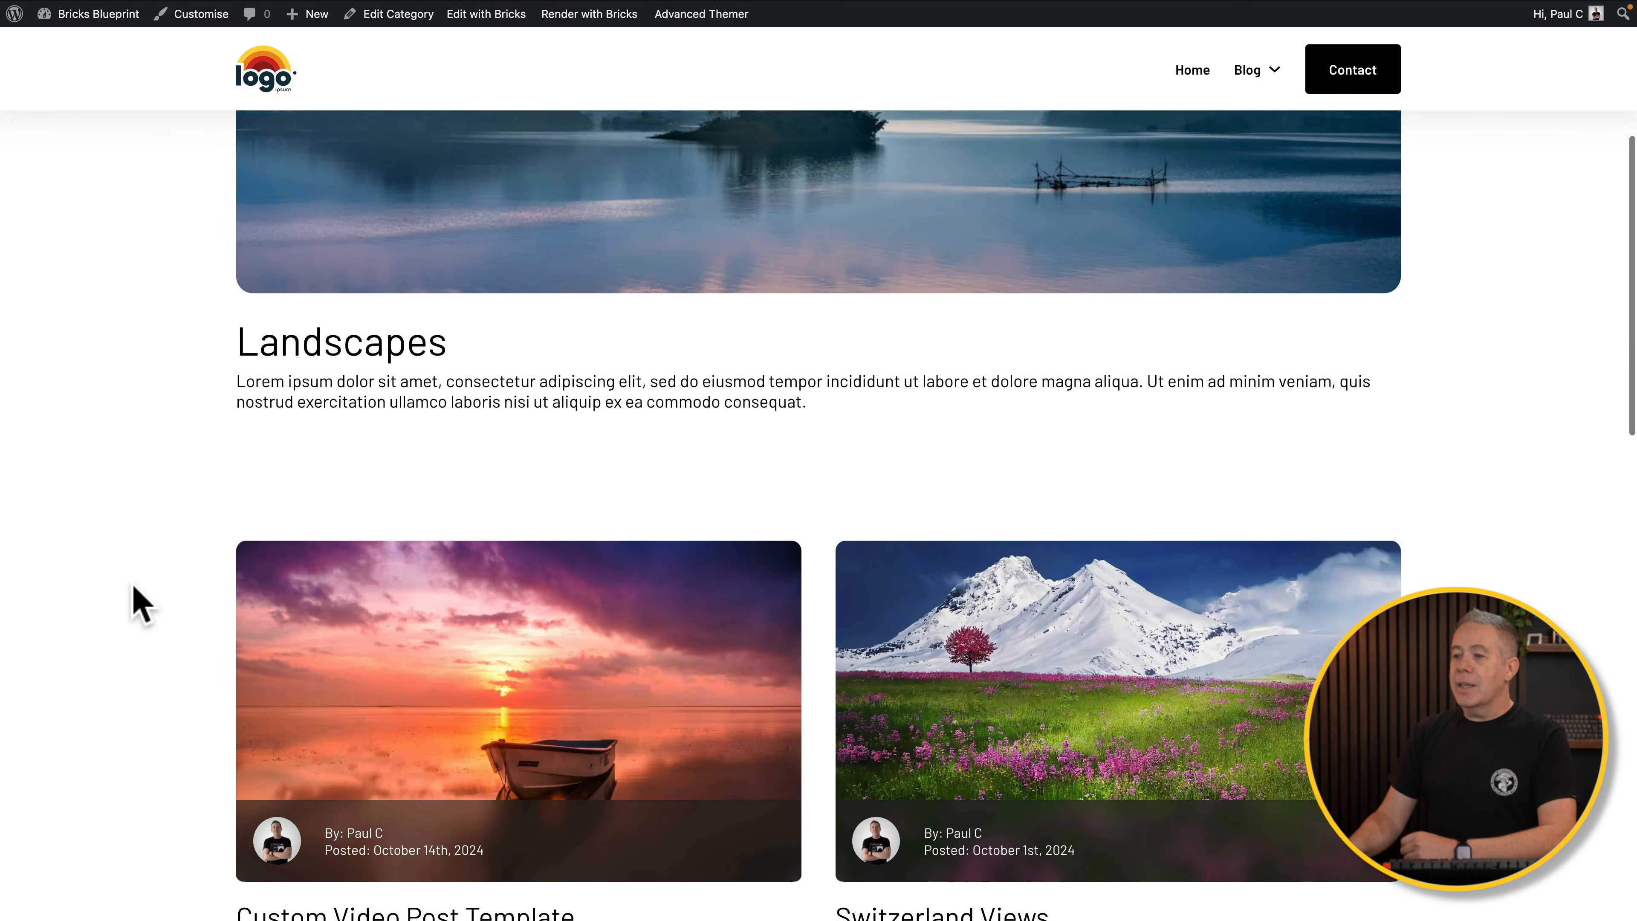
{"action": "scroll", "coordinate": [134, 587], "scroll_direction": "down", "scroll_amount": 3}
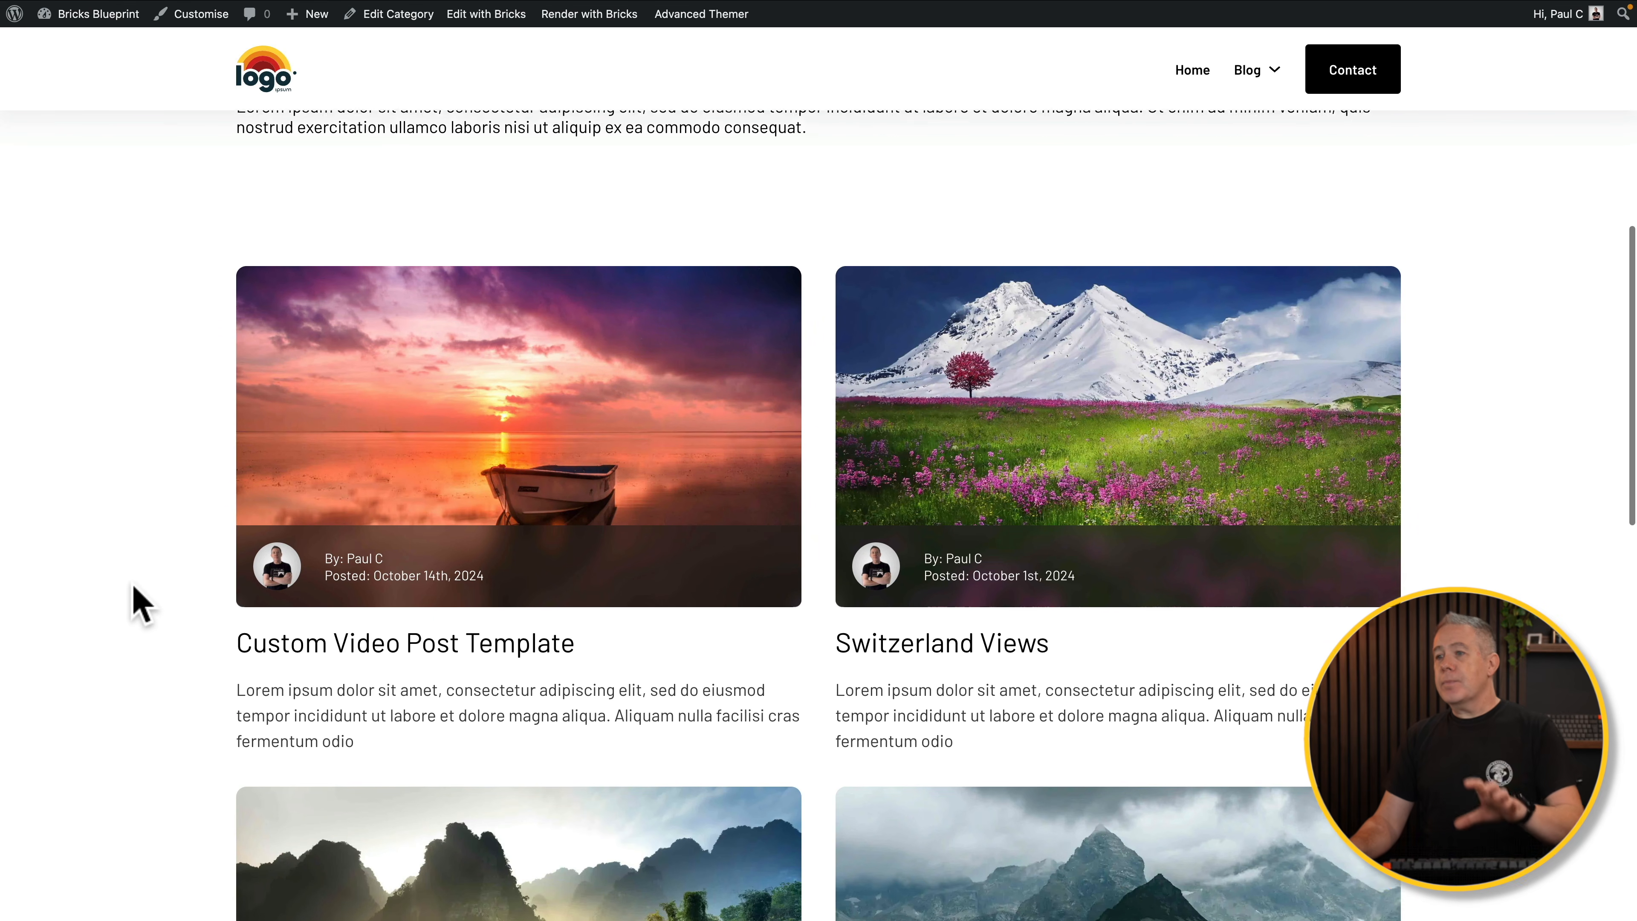
{"action": "scroll", "coordinate": [142, 605], "scroll_direction": "down", "scroll_amount": 1}
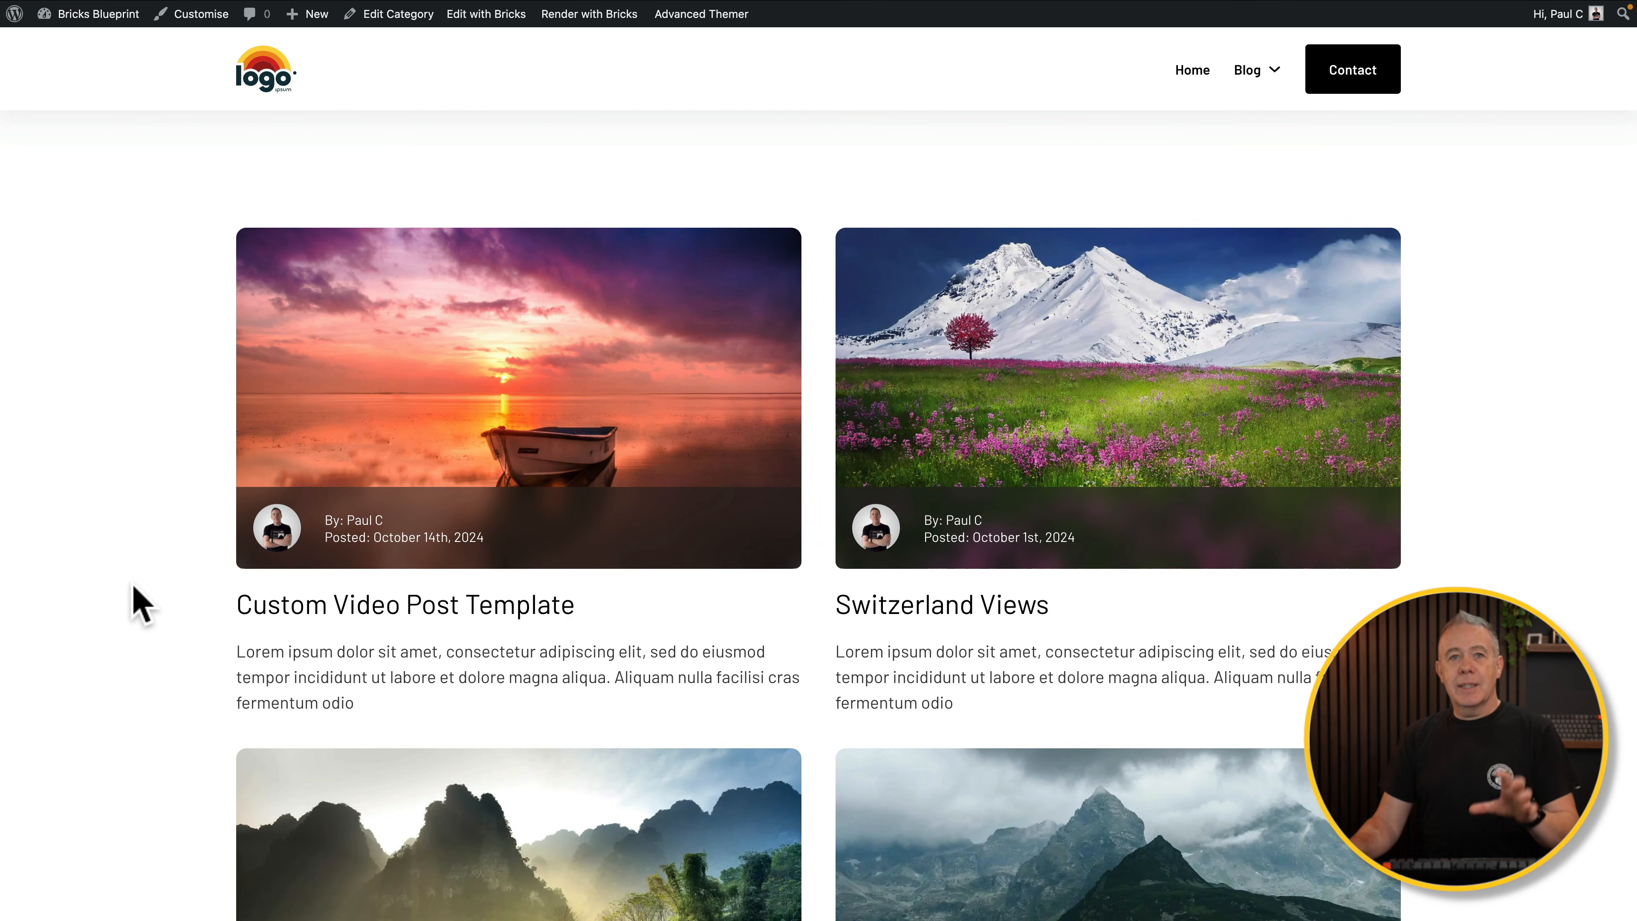
{"action": "scroll", "coordinate": [141, 605], "scroll_direction": "down", "scroll_amount": 7}
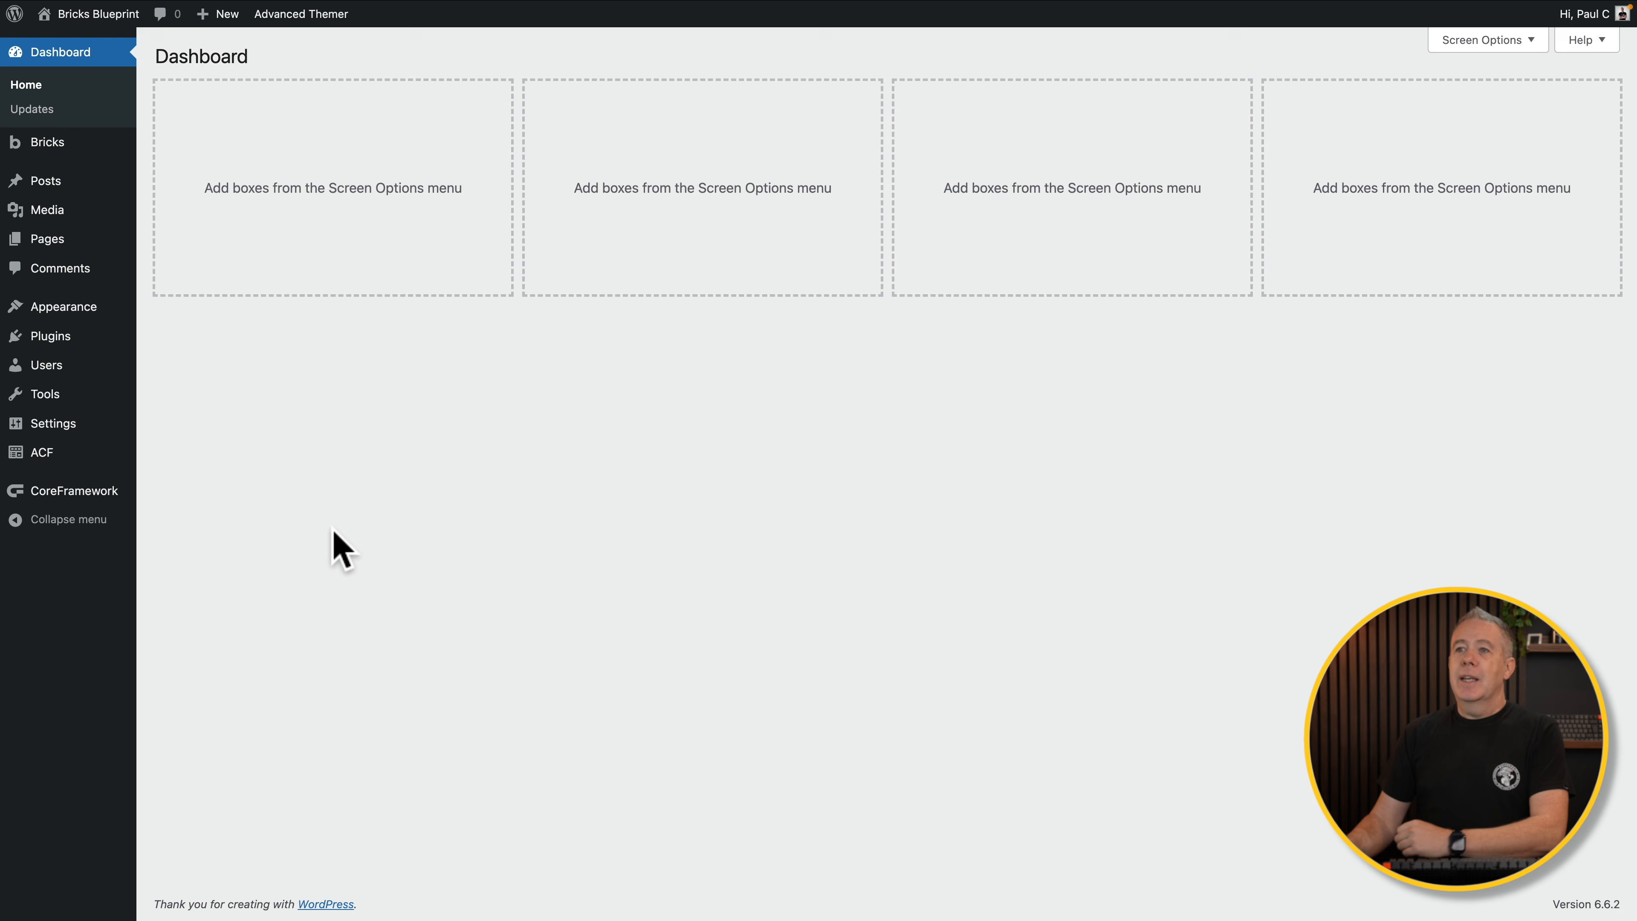
- Create a new Bricks template in the WordPress admin and title it Sample Template
{"action": "mouse_move", "coordinate": [66, 150]}
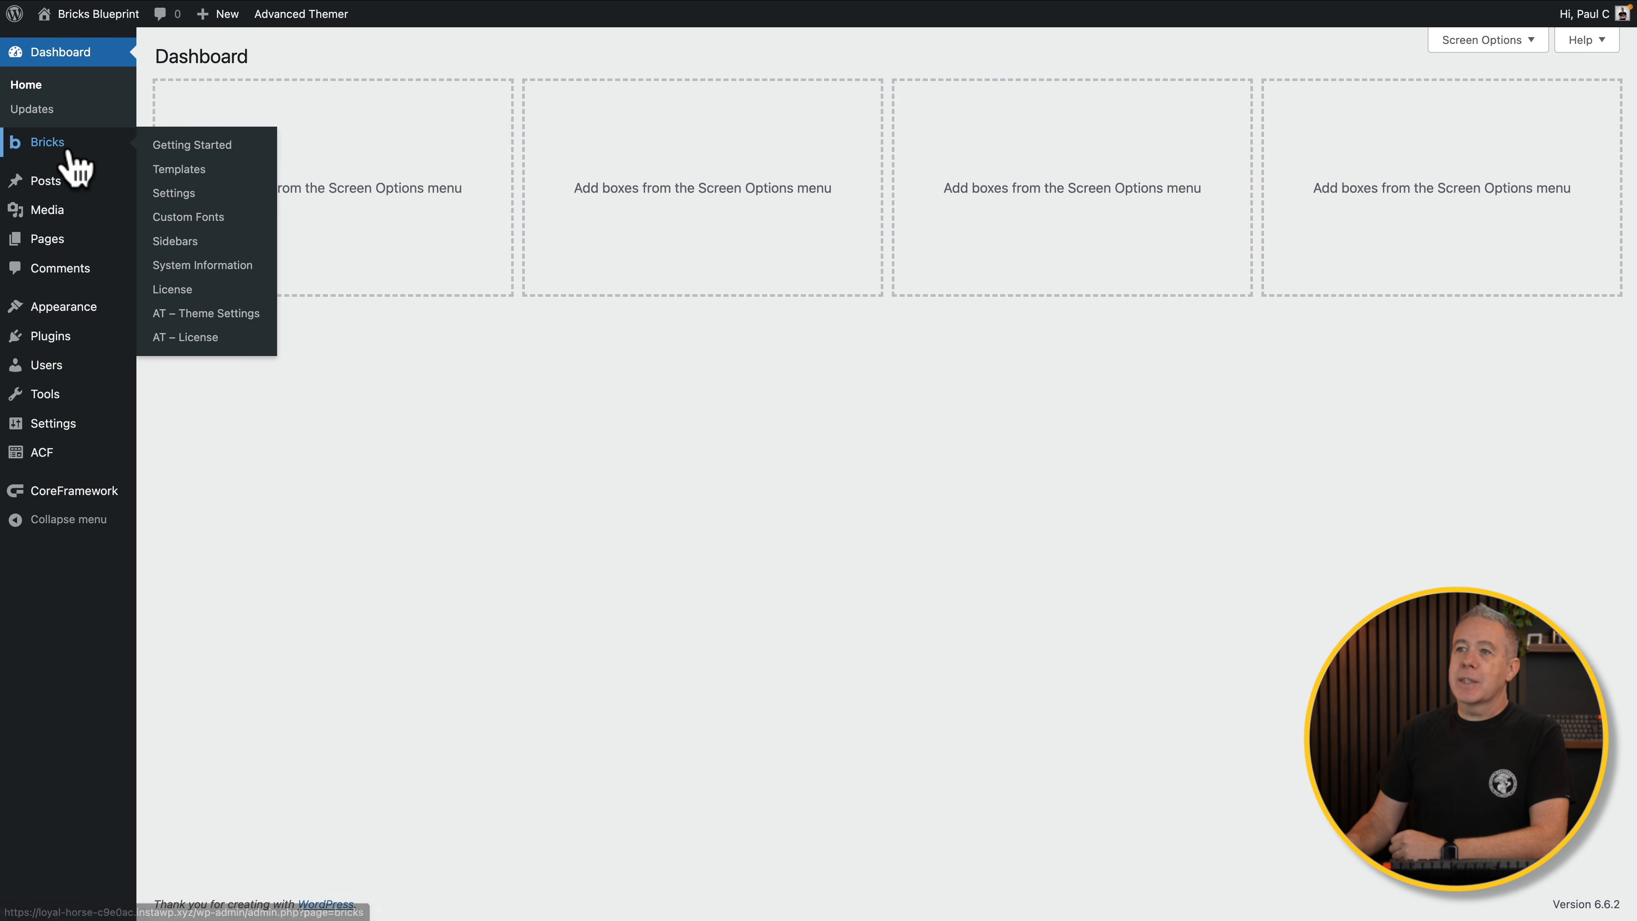
{"action": "left_click", "coordinate": [157, 167]}
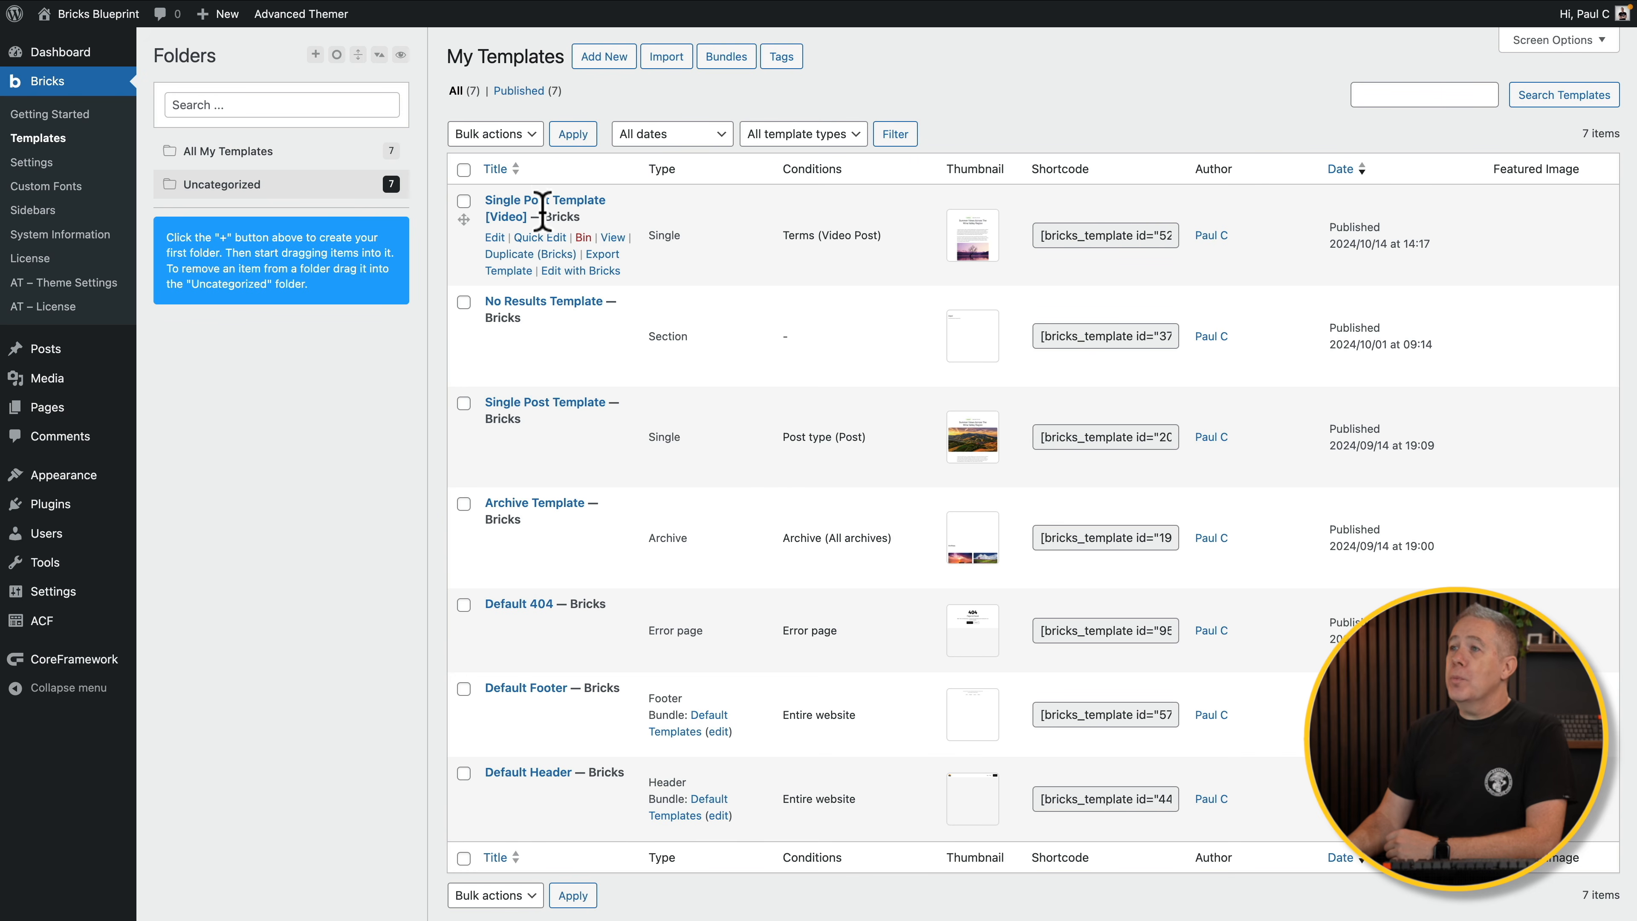
{"action": "left_click", "coordinate": [612, 69]}
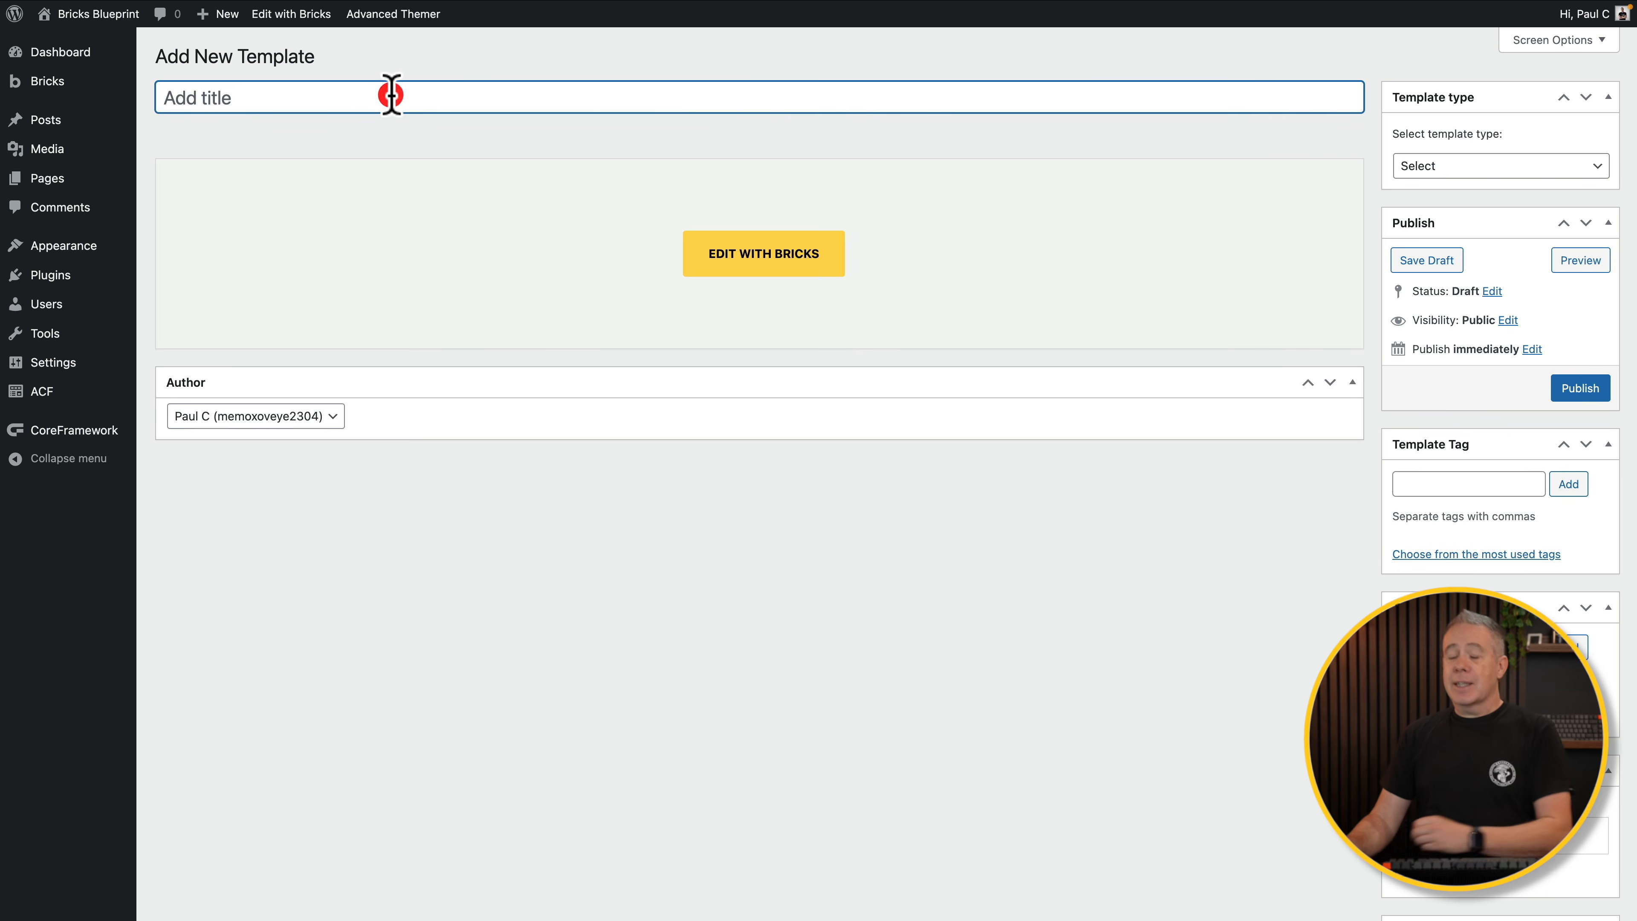
{"action": "left_click", "coordinate": [391, 95]}
{"action": "type", "text": "Sample Template"}
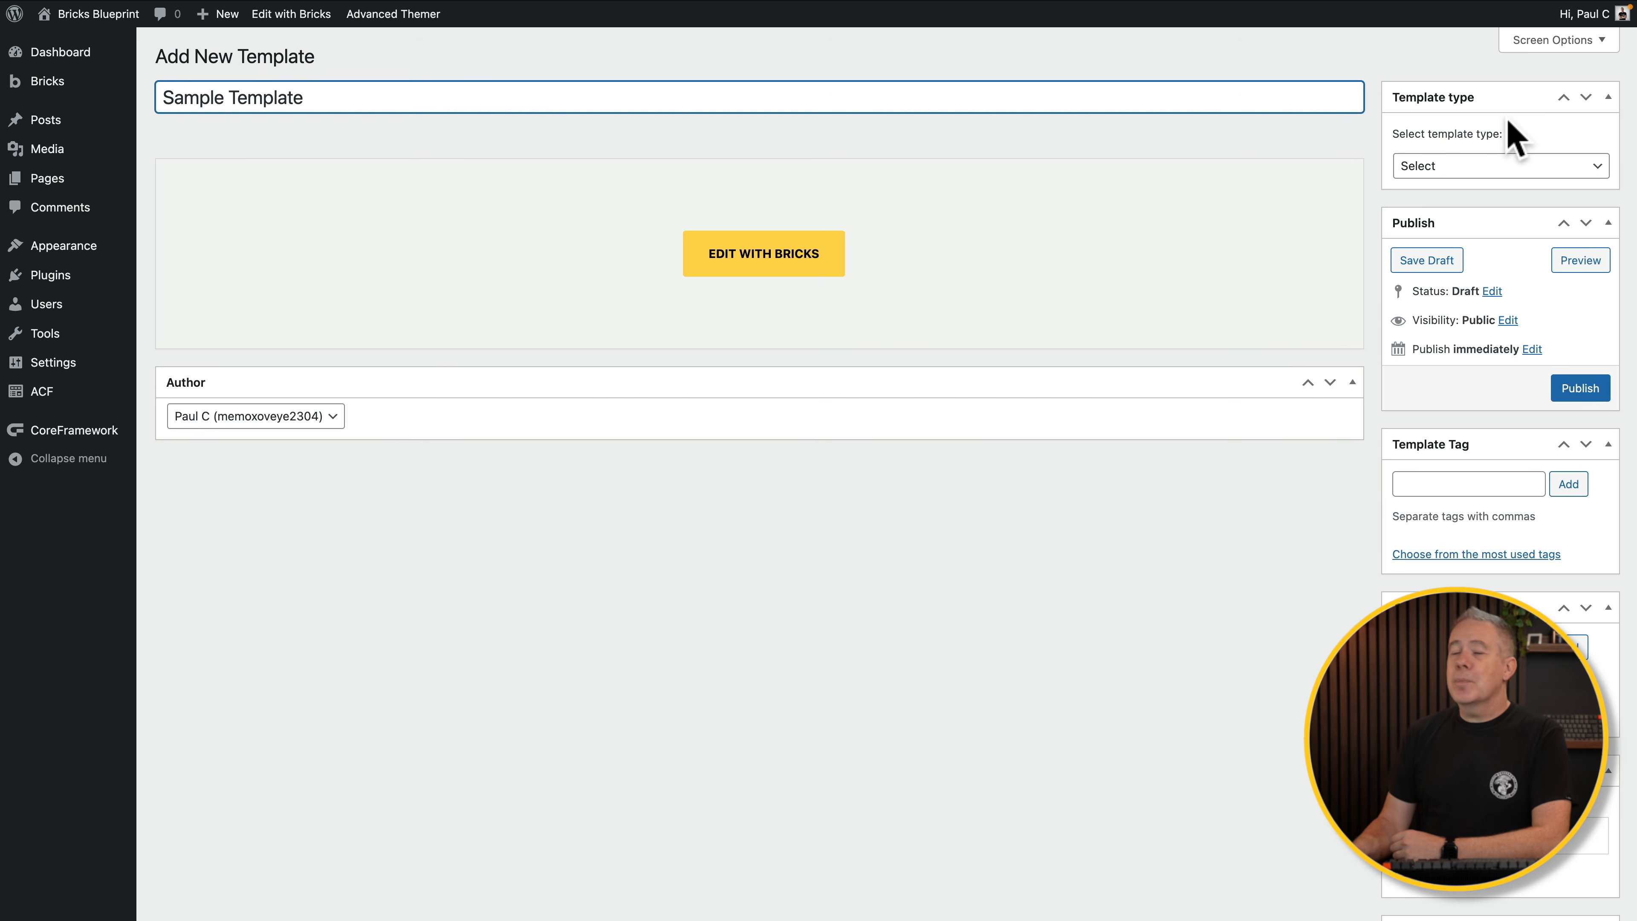
- Publish Sample Template with the template type Archive and open it for editing in Bricks
{"action": "left_click", "coordinate": [1505, 169]}
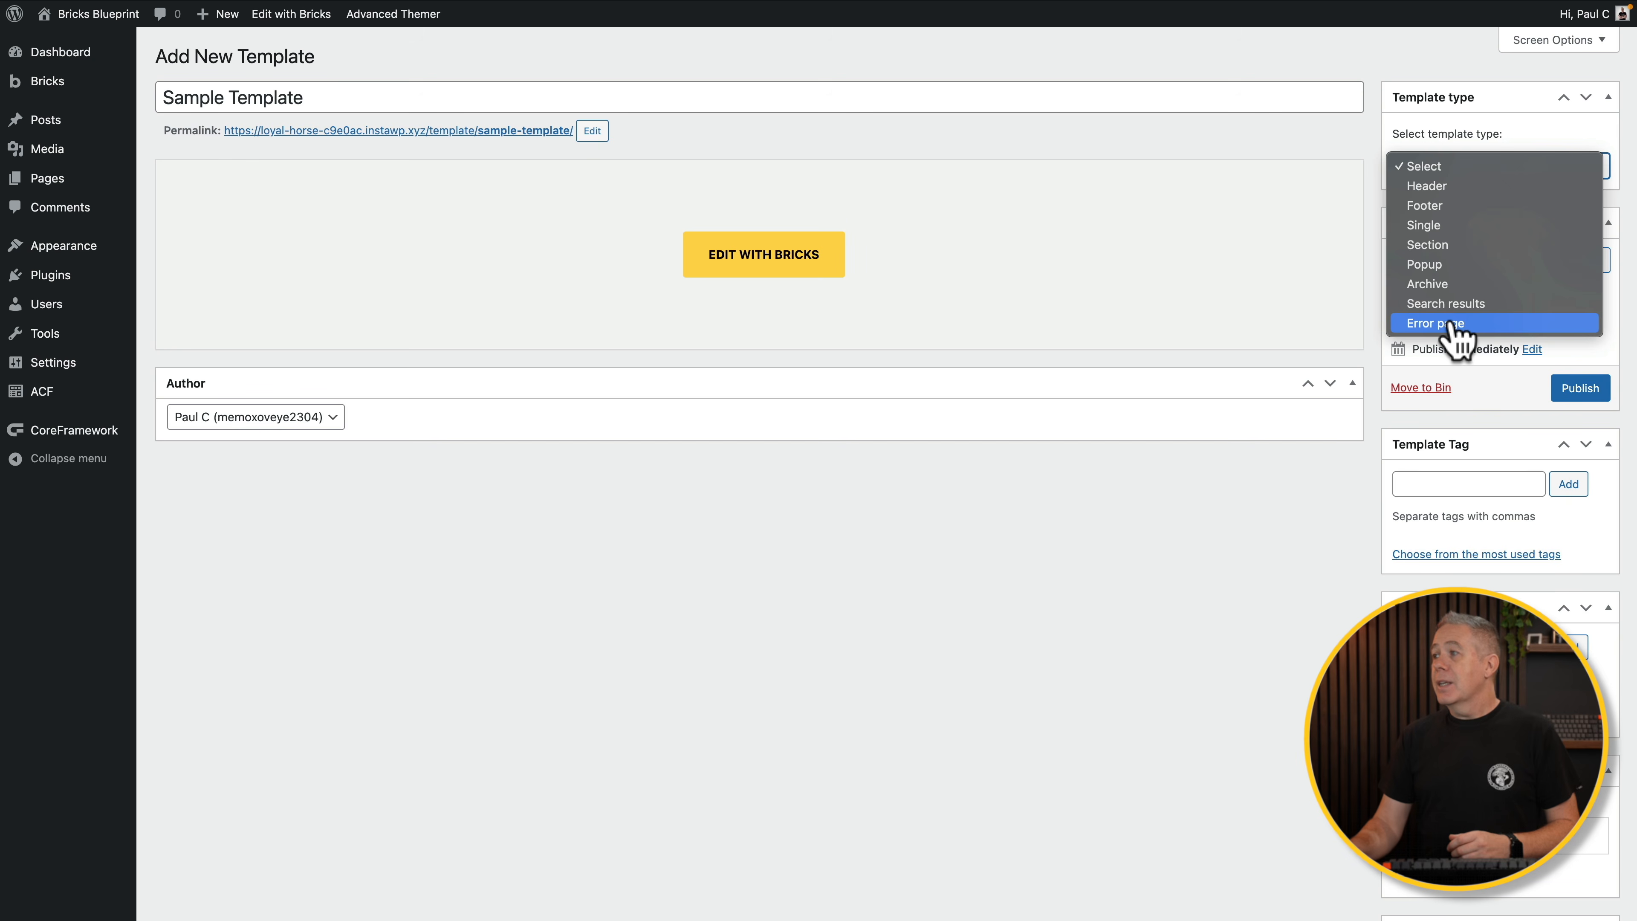
{"action": "left_click", "coordinate": [1455, 284]}
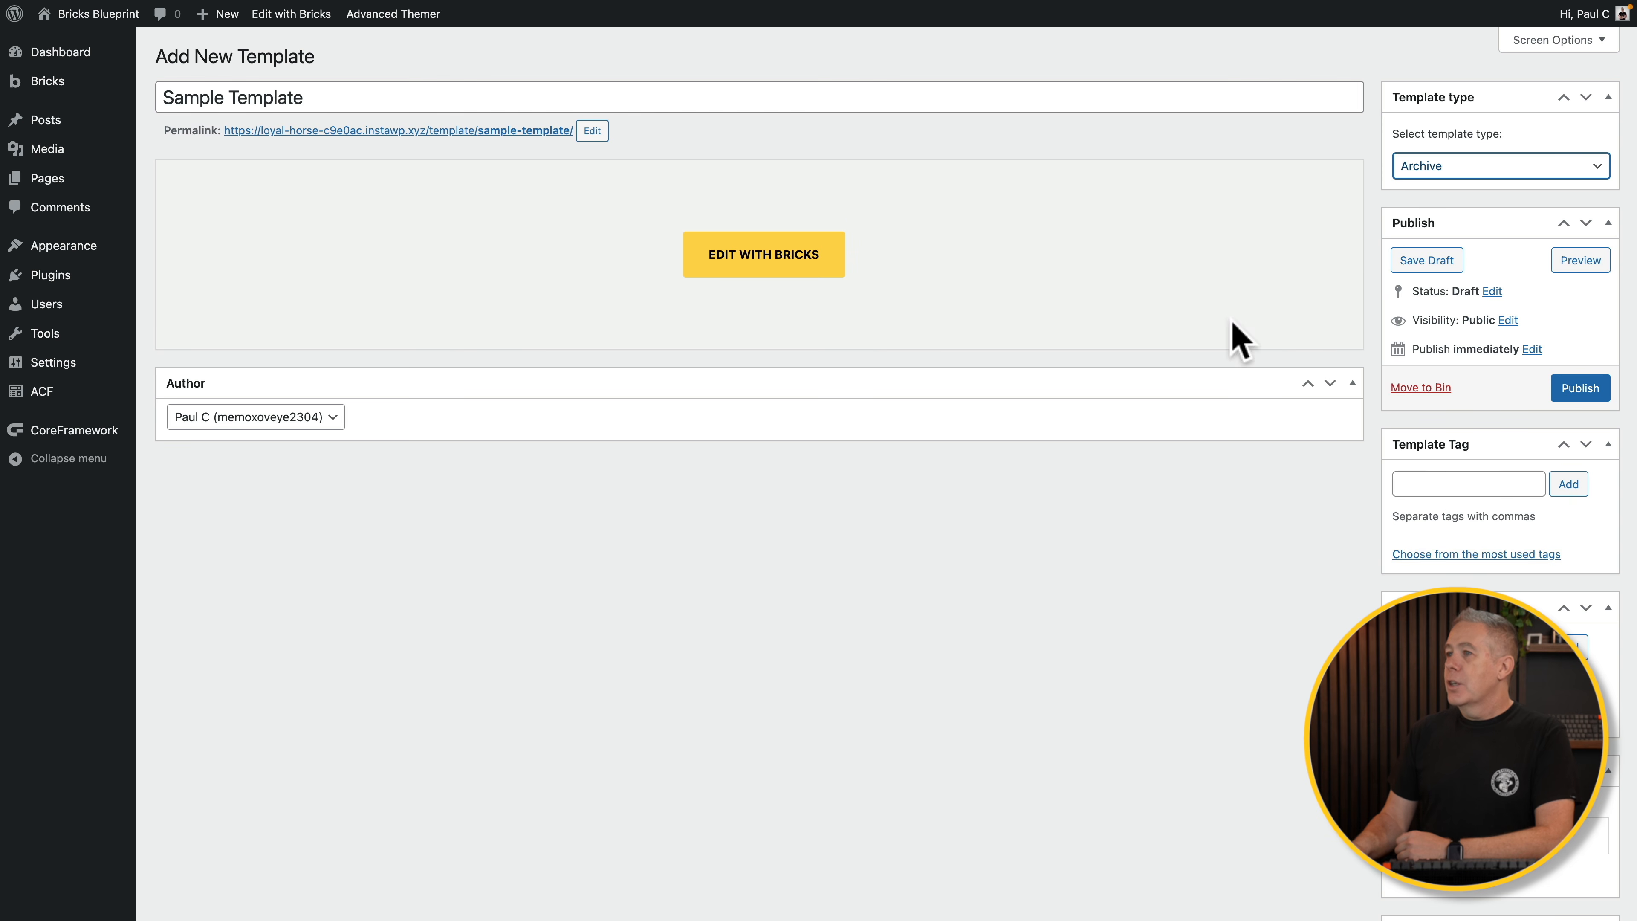
{"action": "left_click", "coordinate": [1580, 388]}
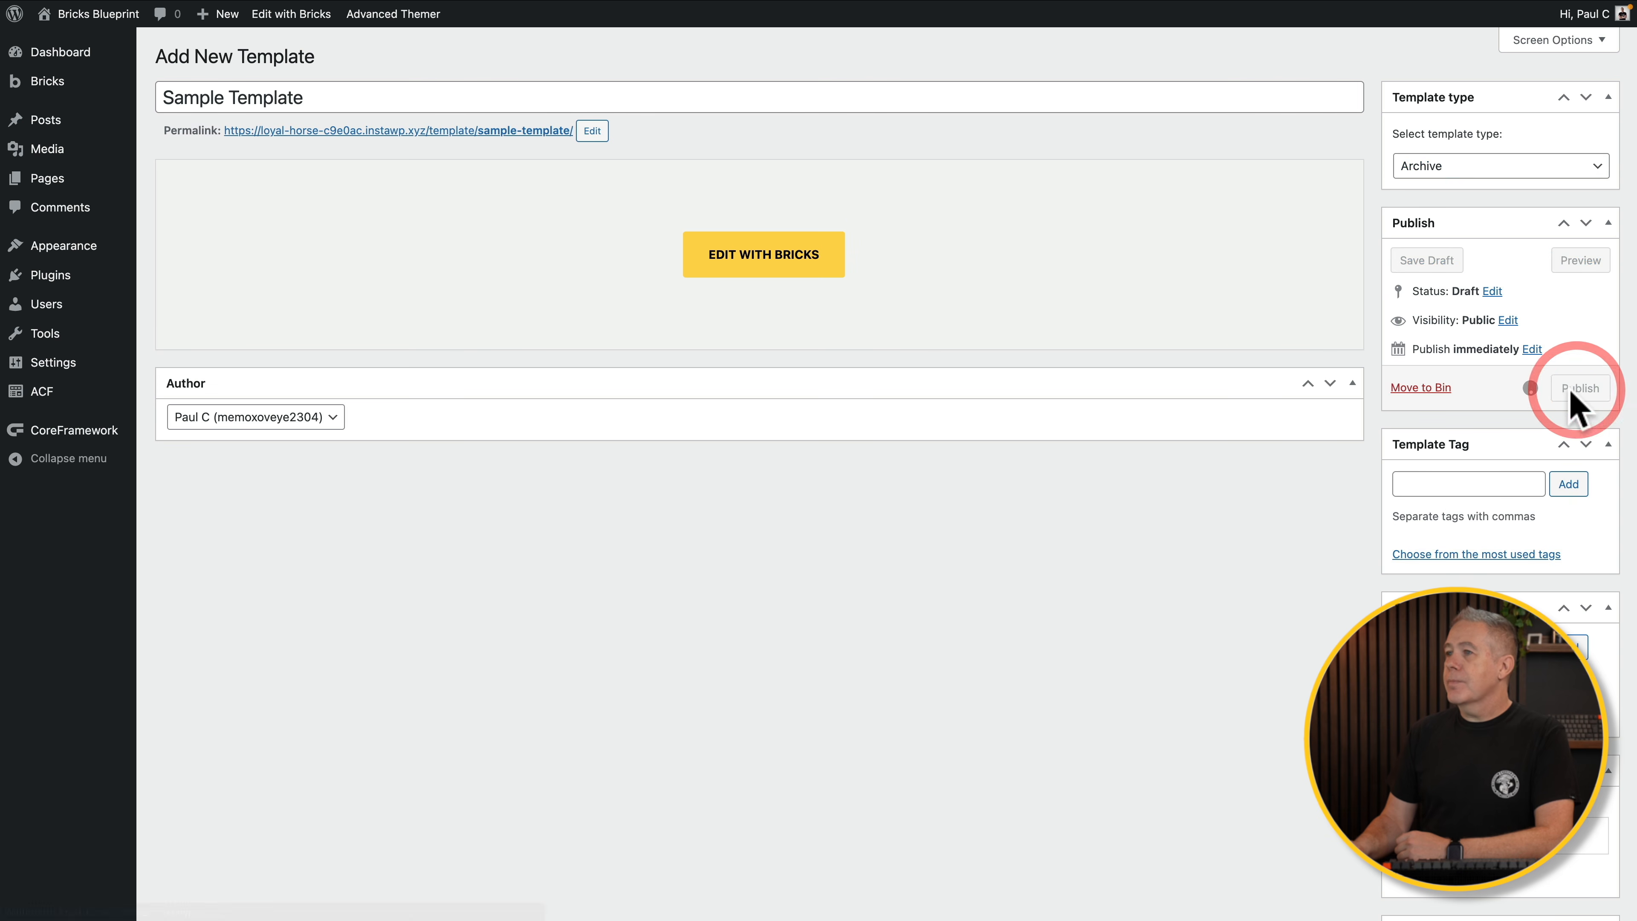
{"action": "left_click", "coordinate": [749, 322]}
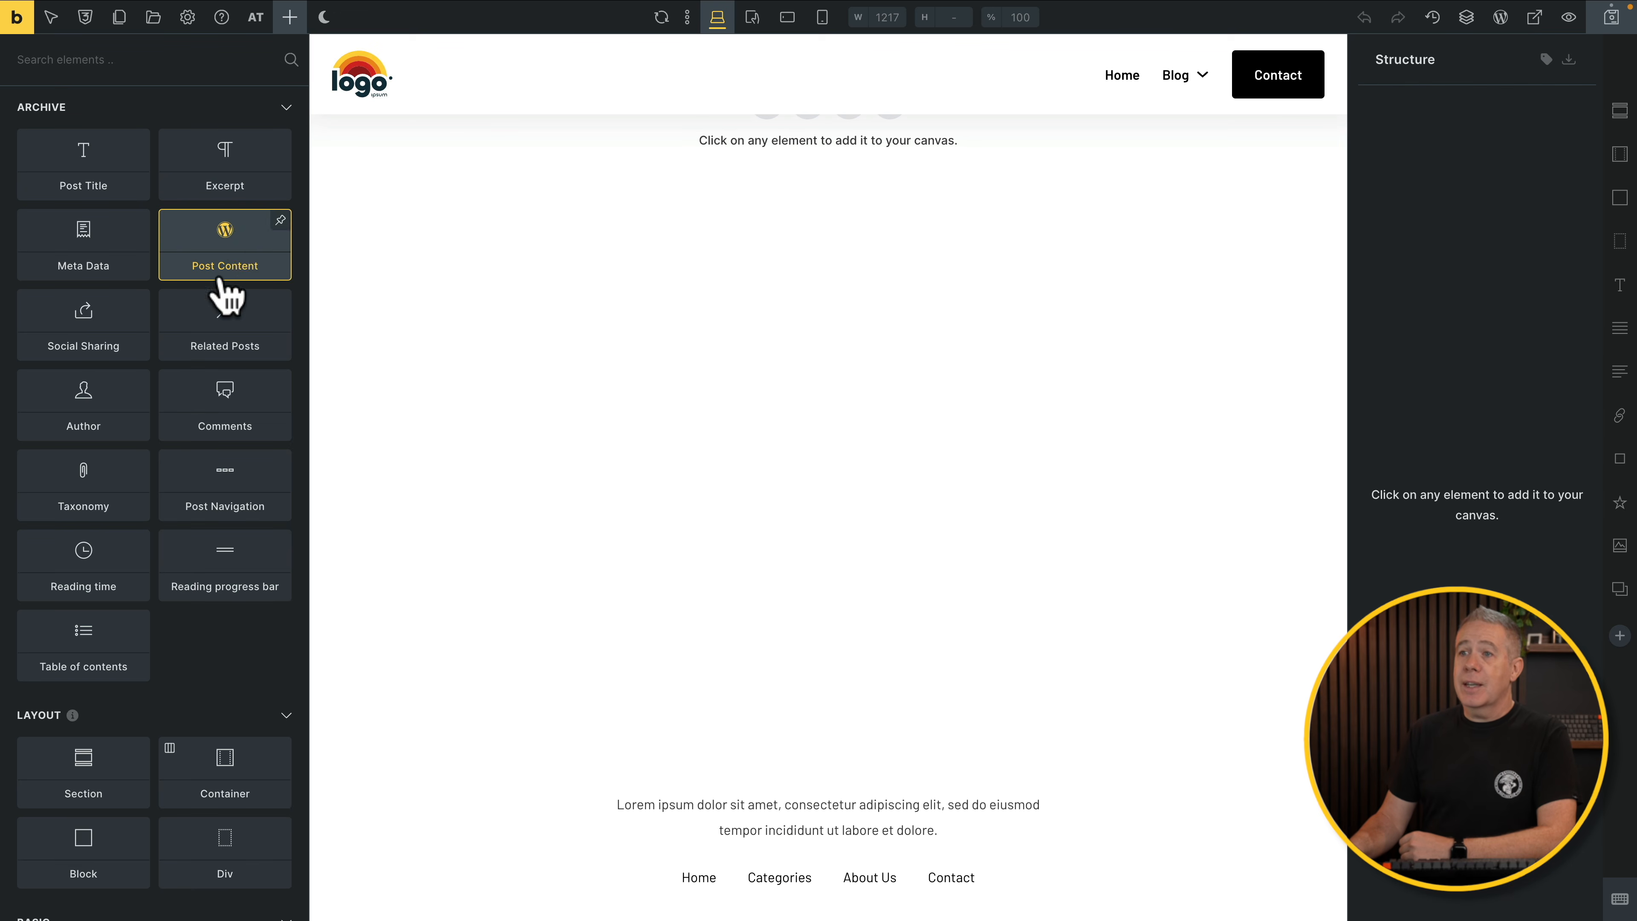
- Add a section to the empty canvas and insert a Posts element into its container
{"action": "mouse_move", "coordinate": [97, 369]}
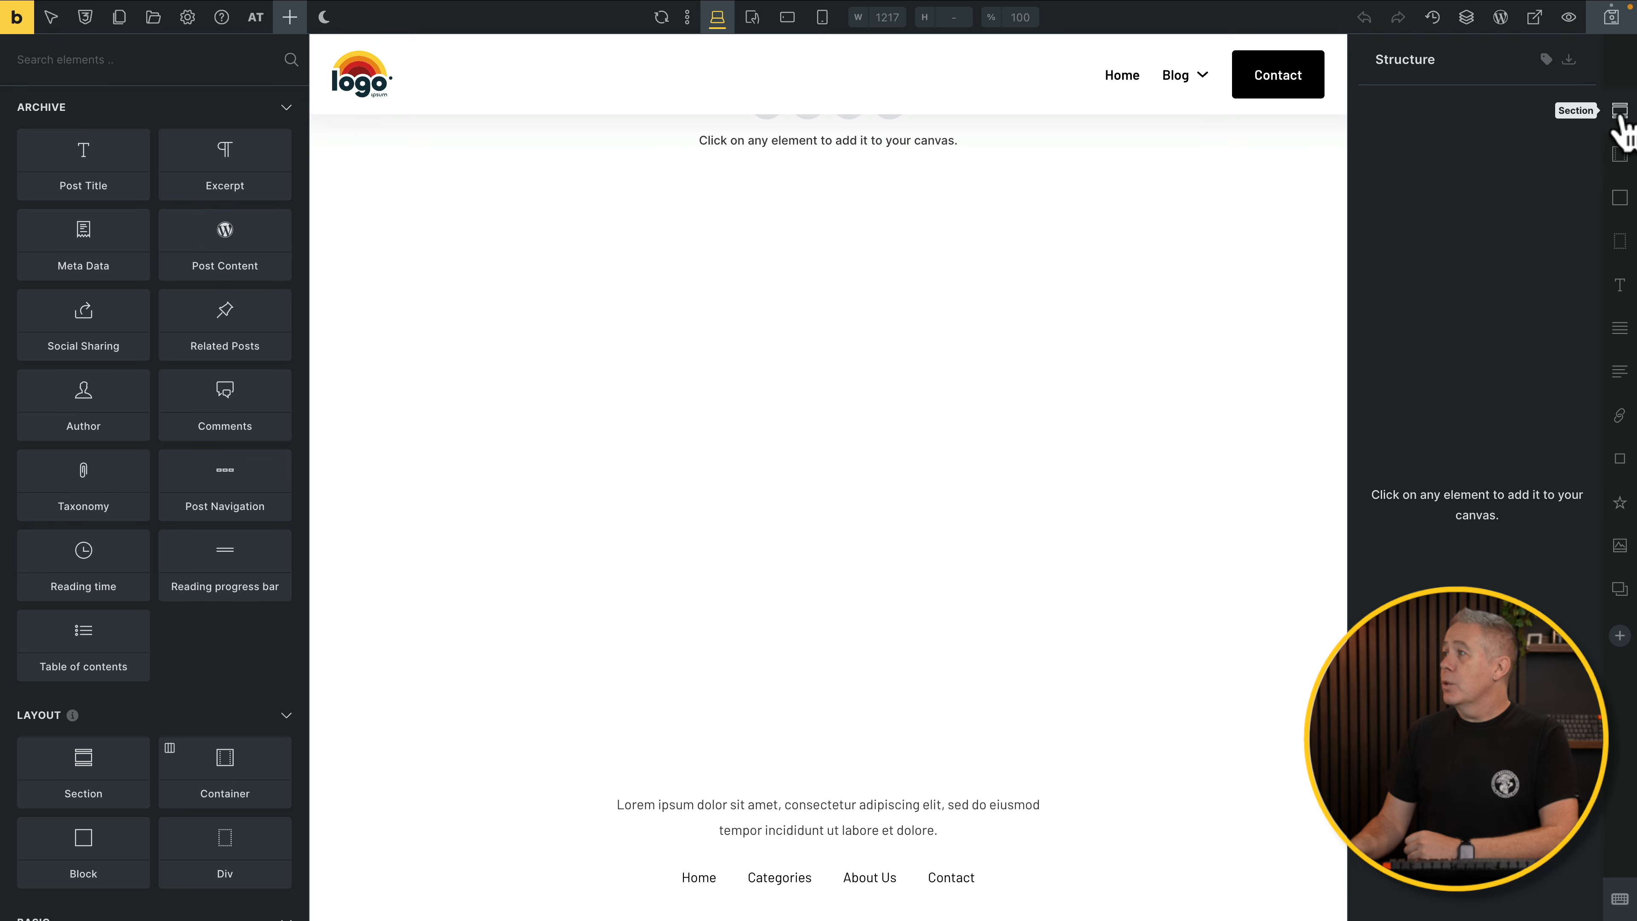
{"action": "left_click", "coordinate": [1619, 113]}
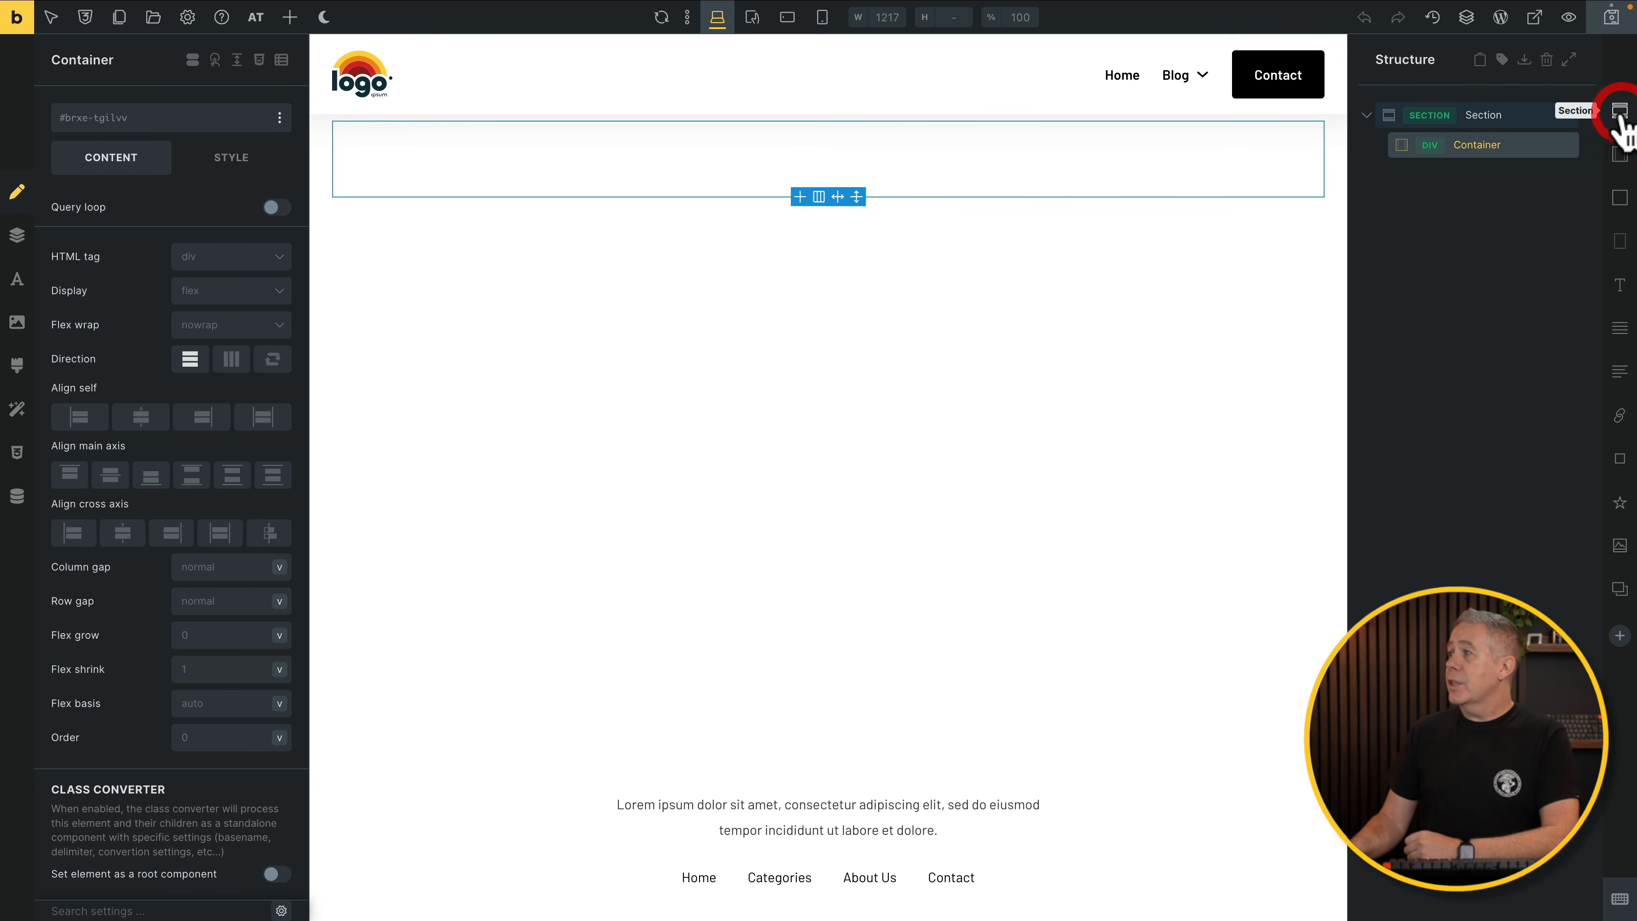
{"action": "left_click", "coordinate": [1510, 140]}
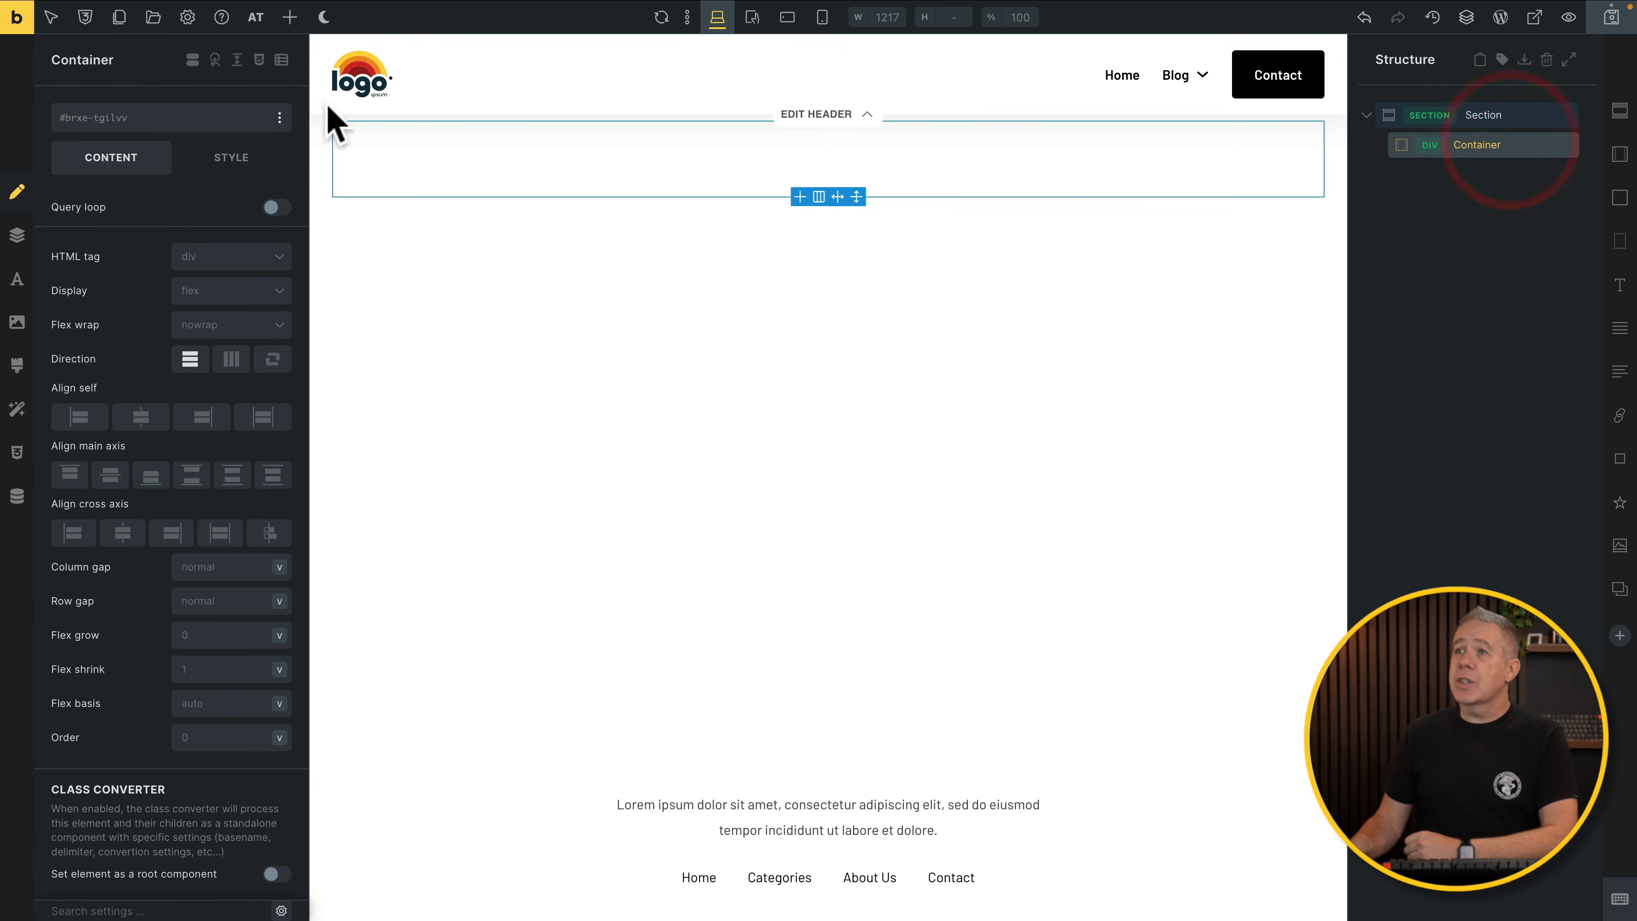
{"action": "left_click", "coordinate": [290, 19]}
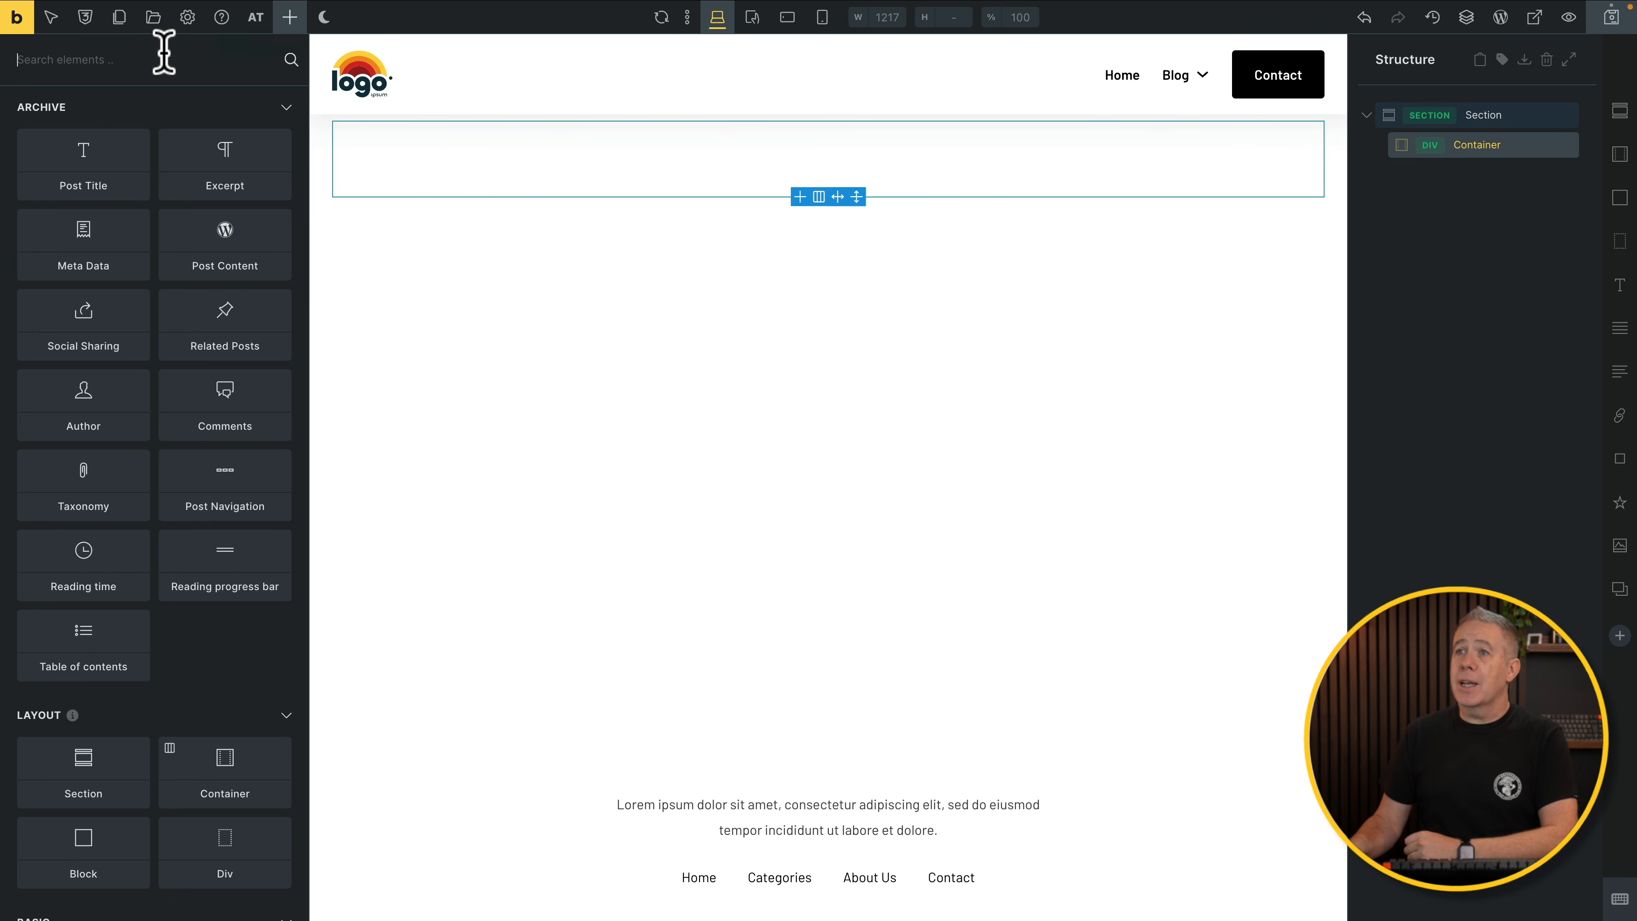
{"action": "type", "text": "posts"}
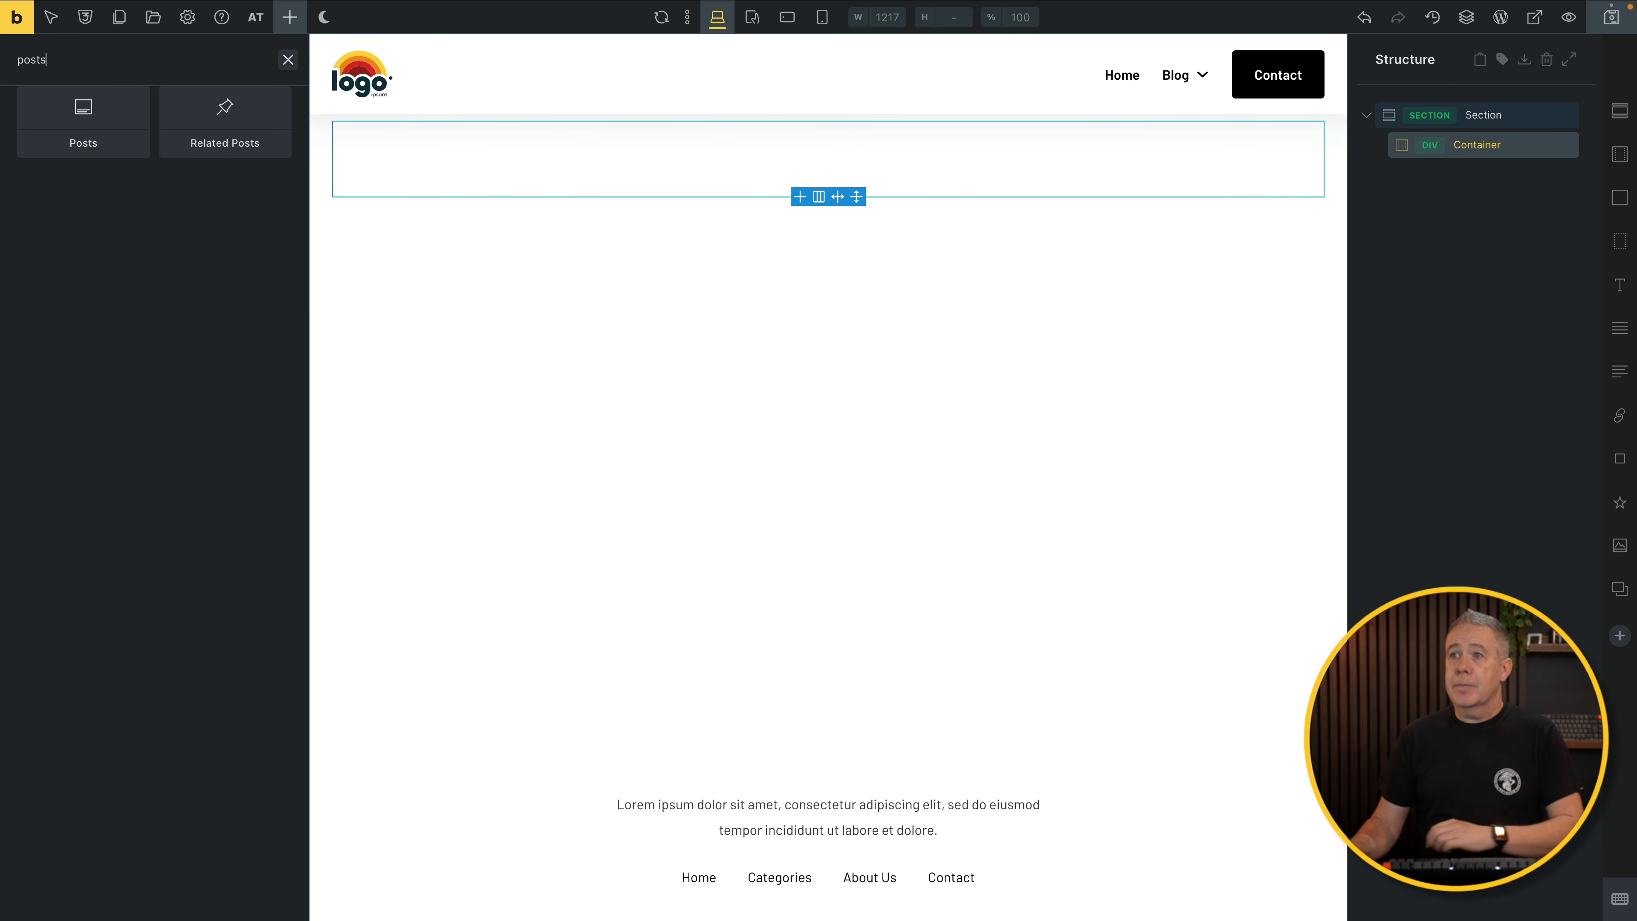
{"action": "left_click", "coordinate": [81, 120]}
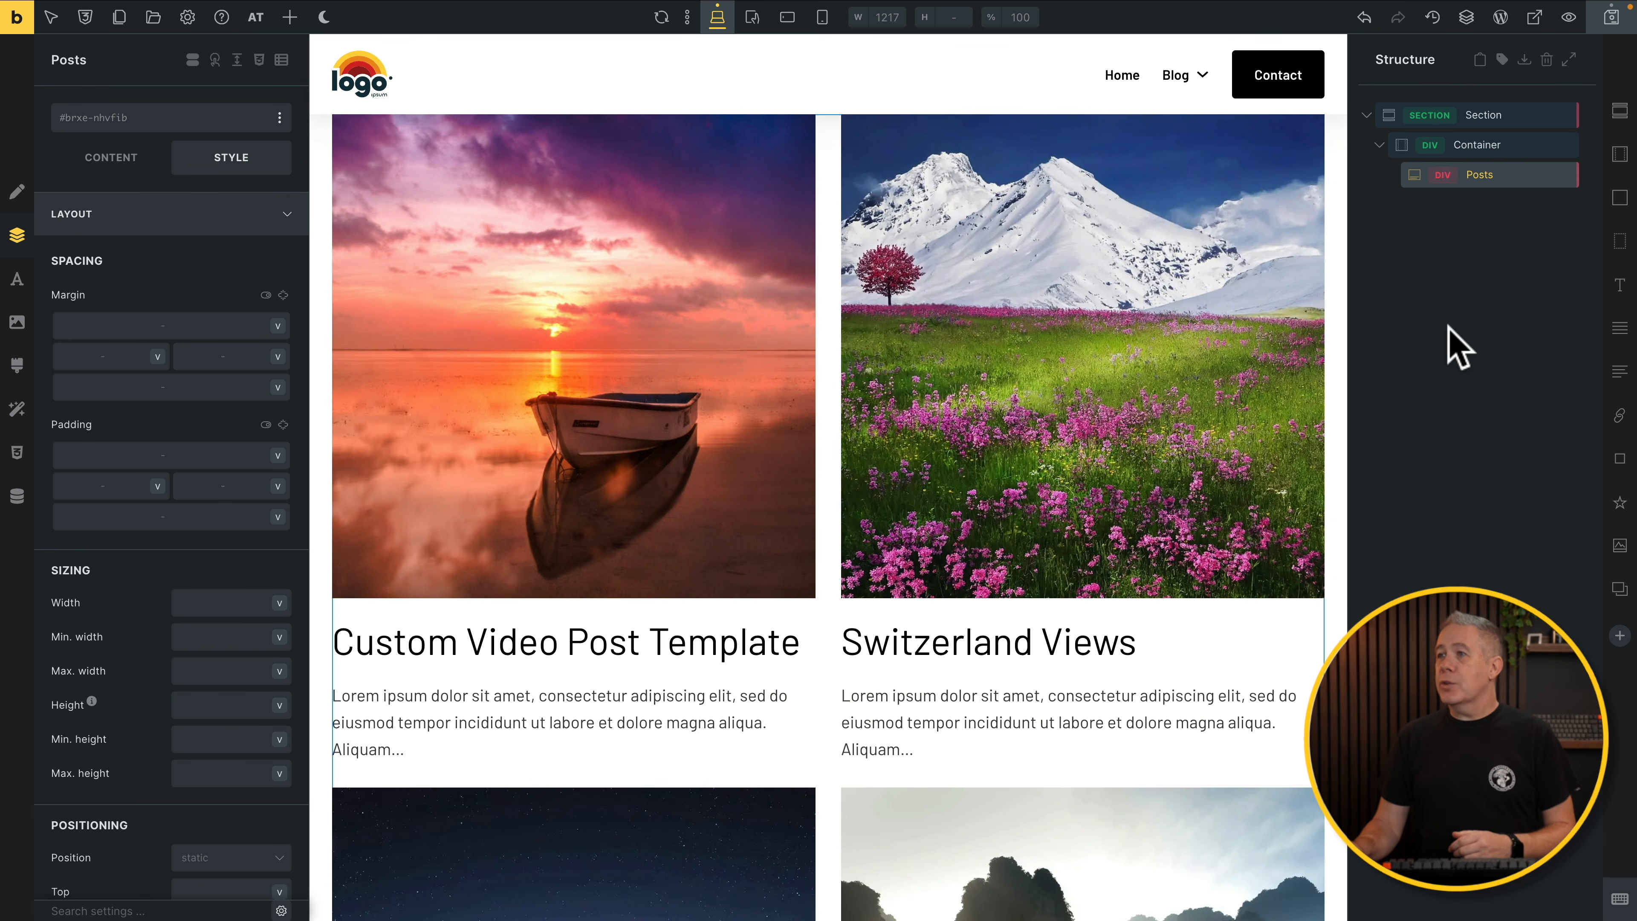
- Add a condition in the template settings that applies the template to the Entire website
{"action": "scroll", "coordinate": [1012, 477], "scroll_direction": "up", "scroll_amount": 2}
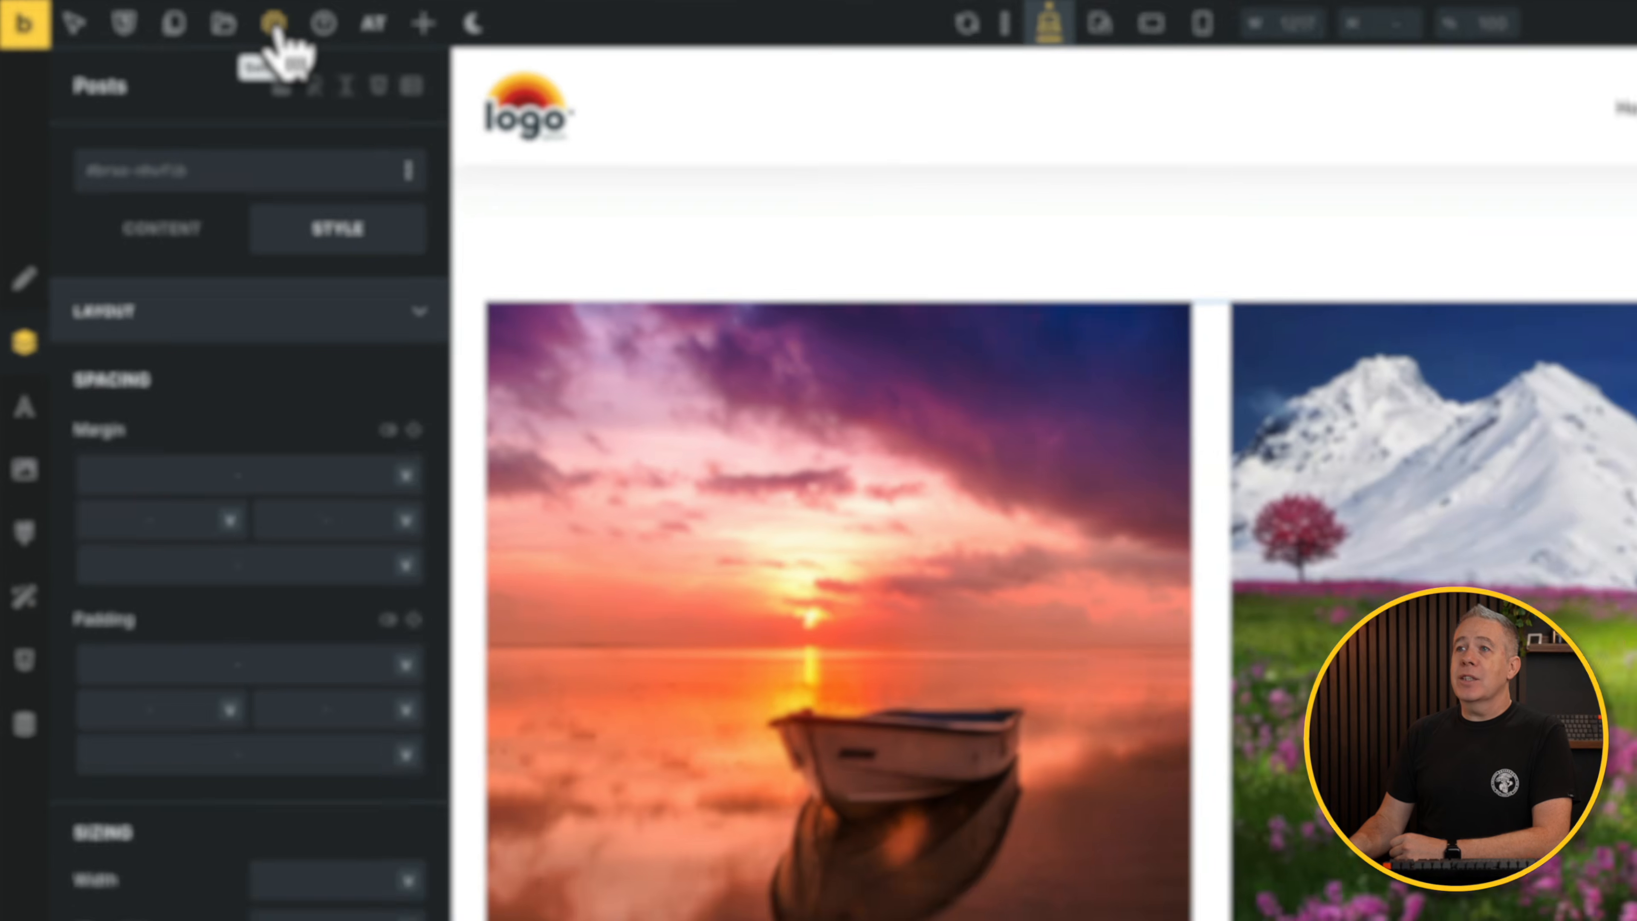
{"action": "left_click", "coordinate": [188, 18]}
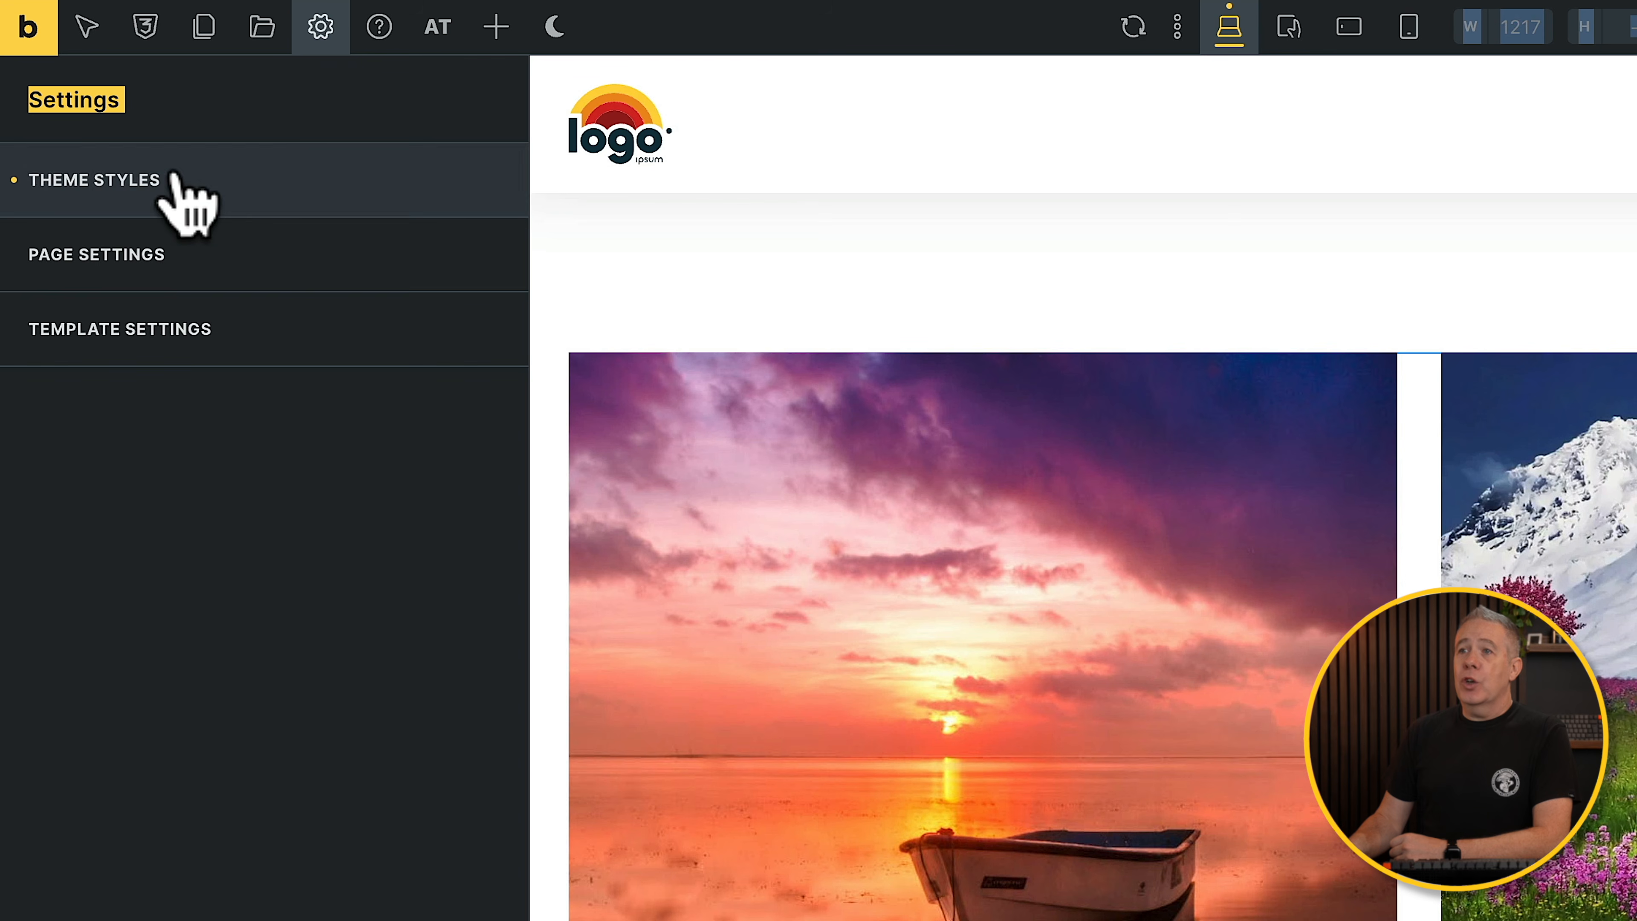
{"action": "left_click", "coordinate": [161, 319]}
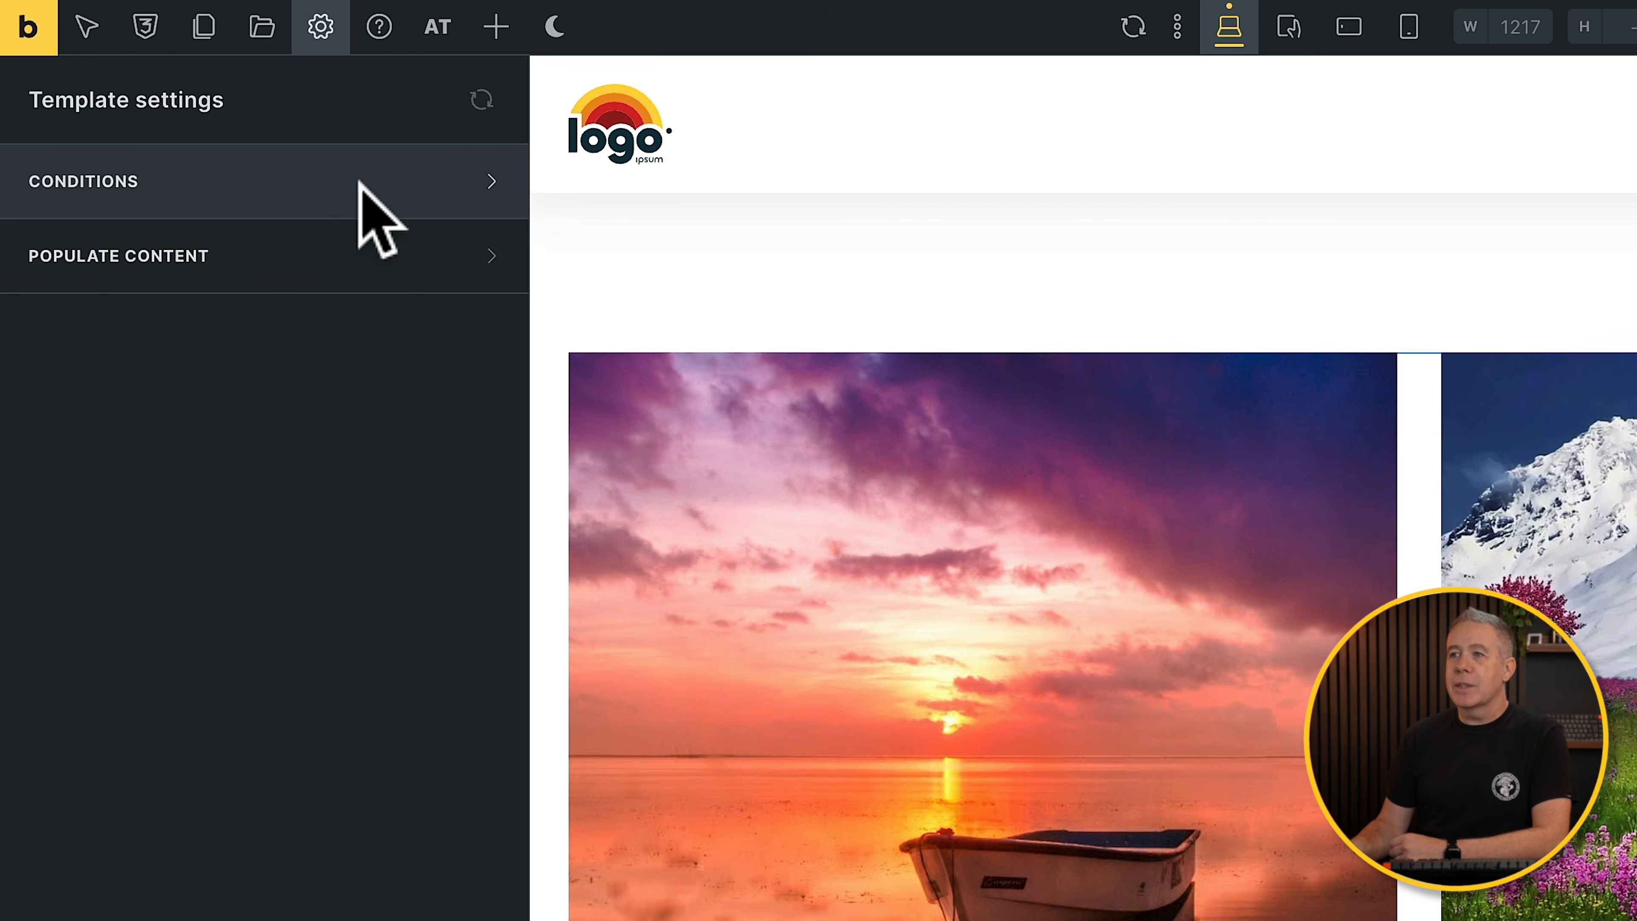
{"action": "left_click", "coordinate": [472, 182]}
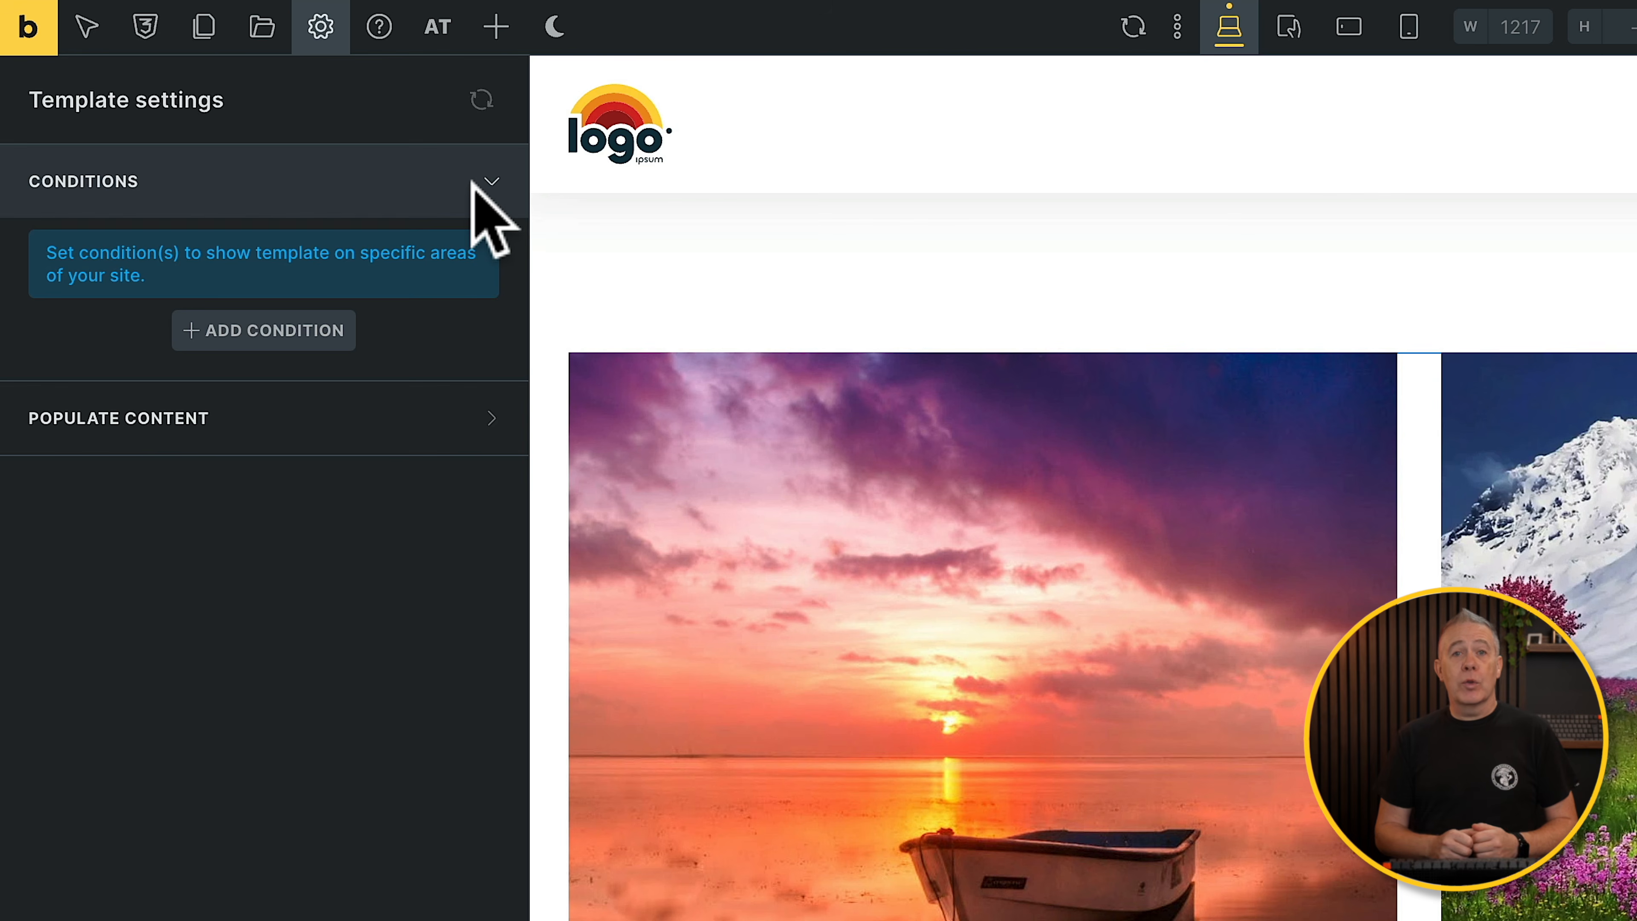
{"action": "left_click", "coordinate": [256, 330]}
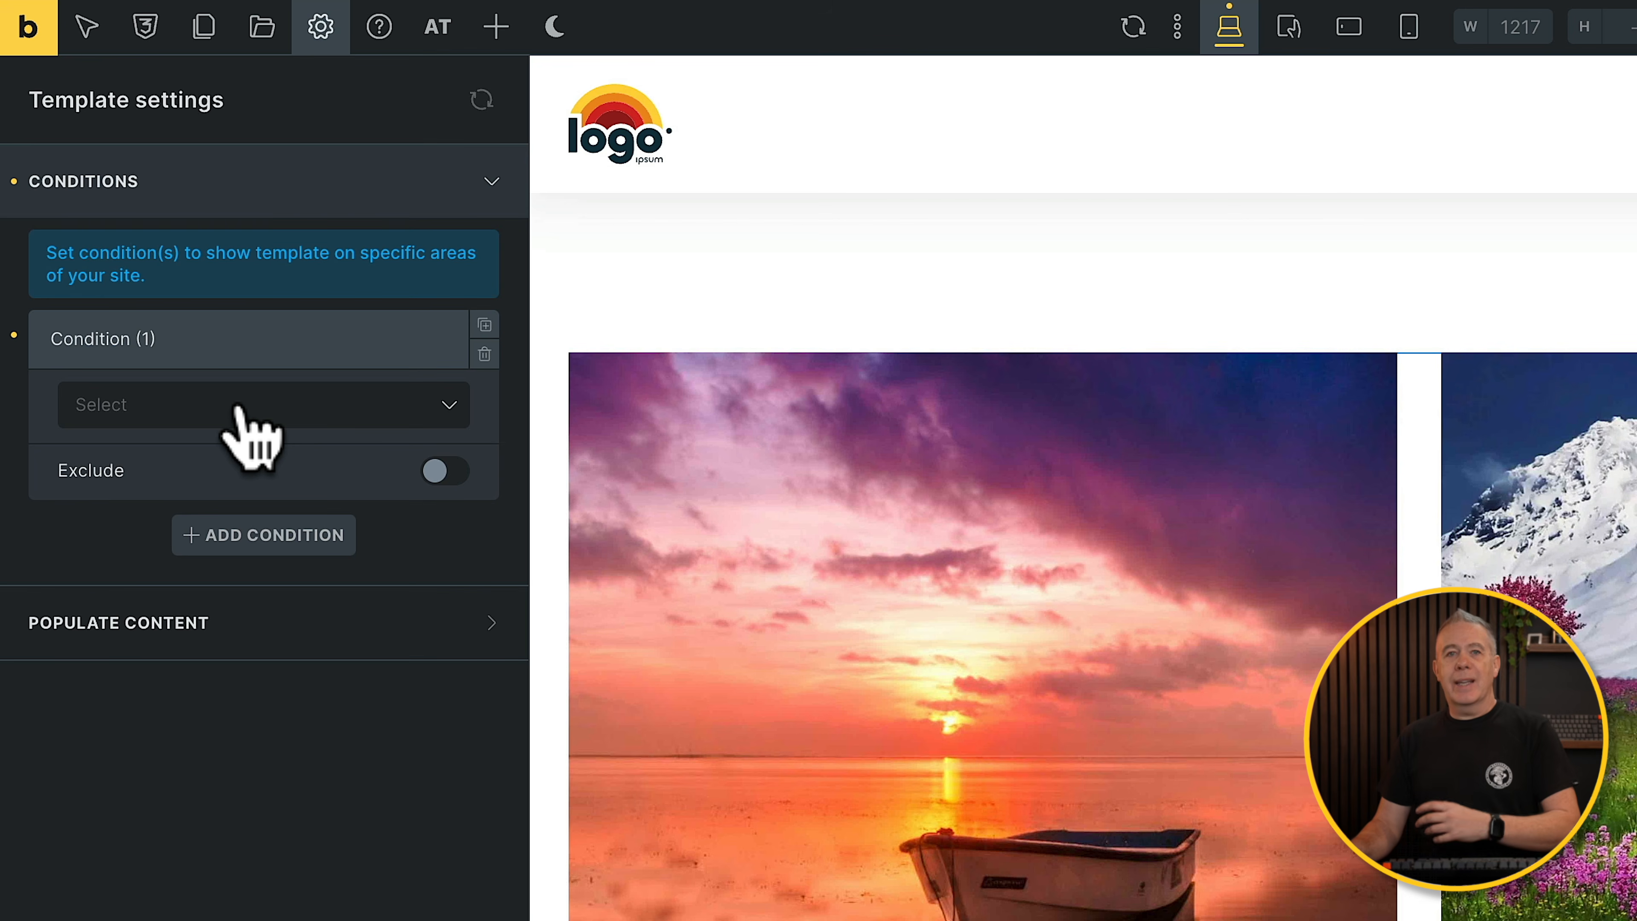
{"action": "left_click", "coordinate": [237, 410]}
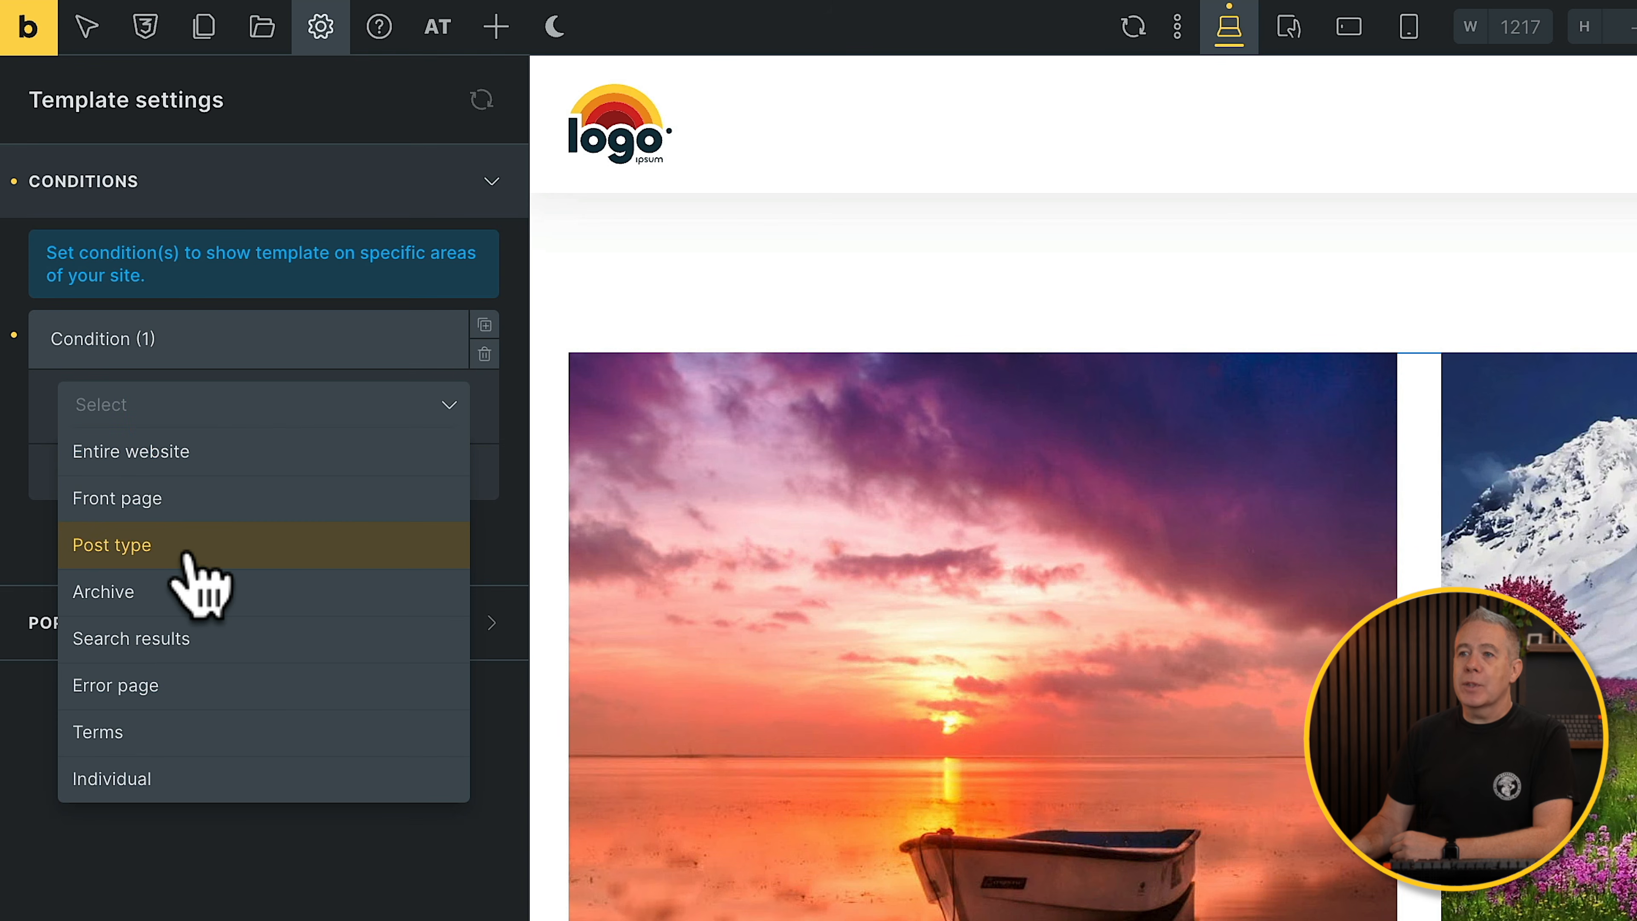
{"action": "left_click", "coordinate": [195, 453]}
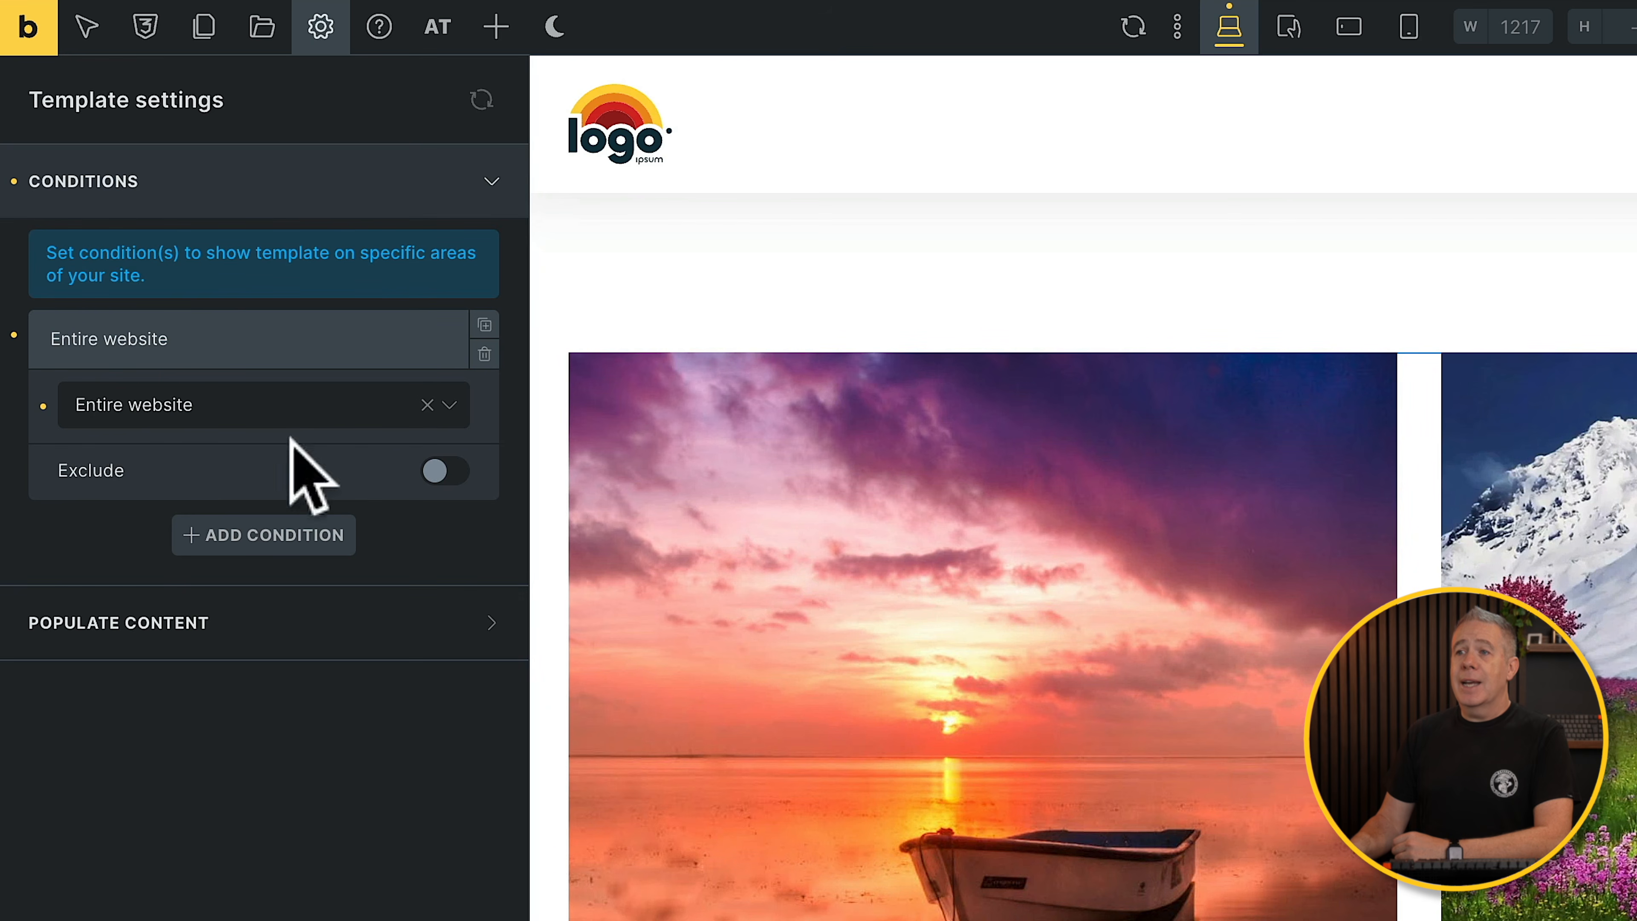
{"action": "left_click", "coordinate": [427, 404]}
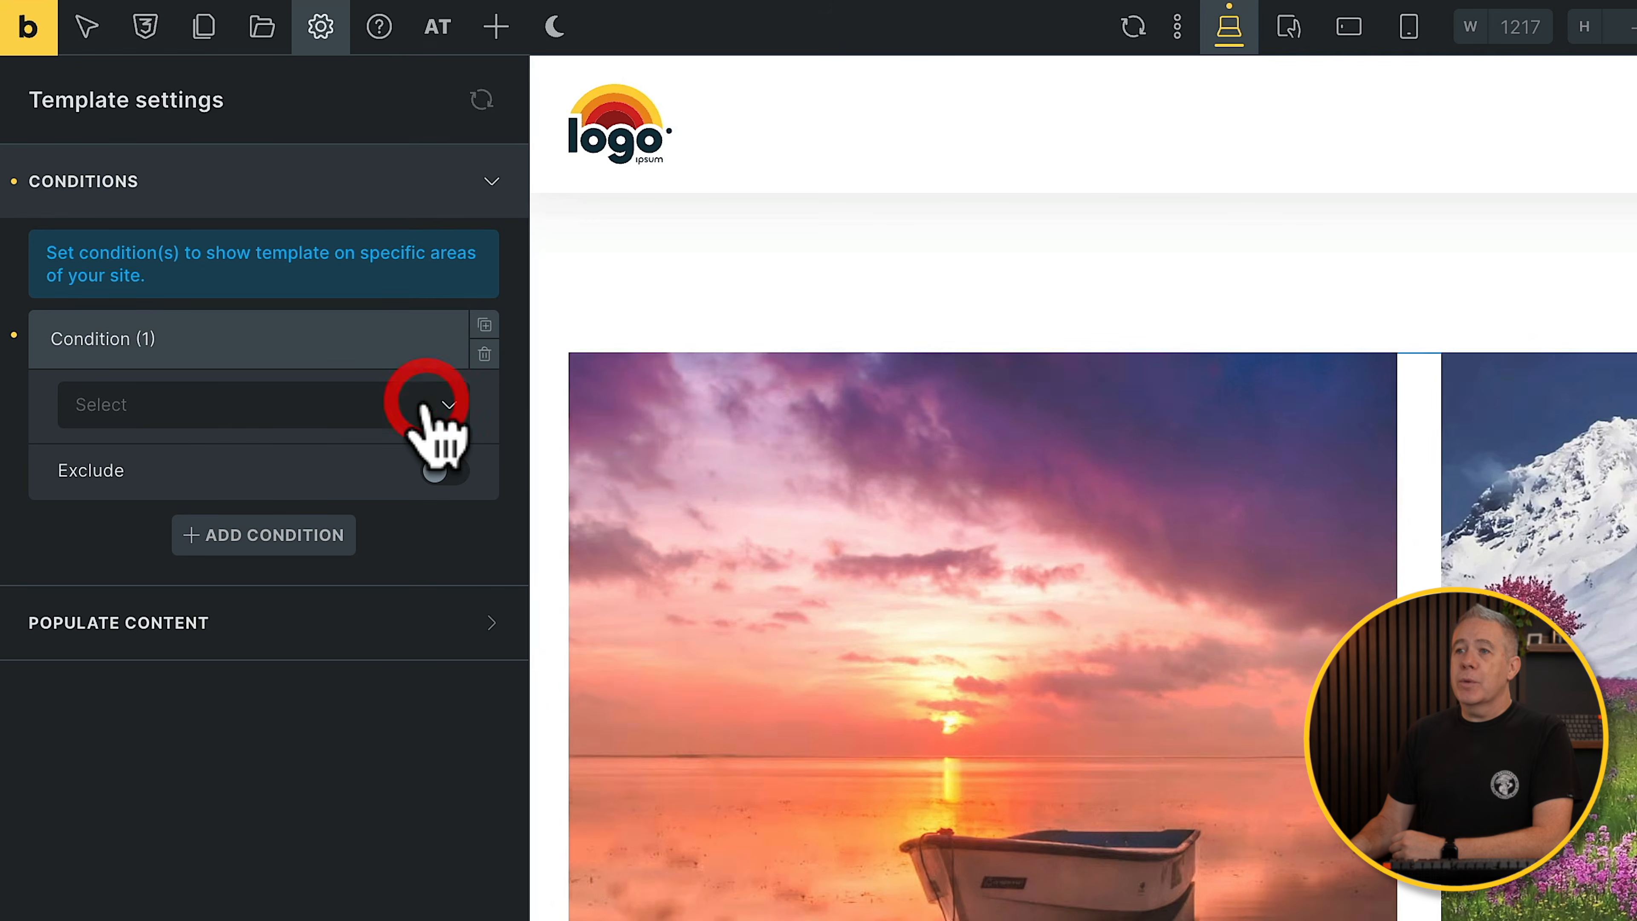
{"action": "left_click", "coordinate": [446, 404]}
{"action": "left_click", "coordinate": [264, 452]}
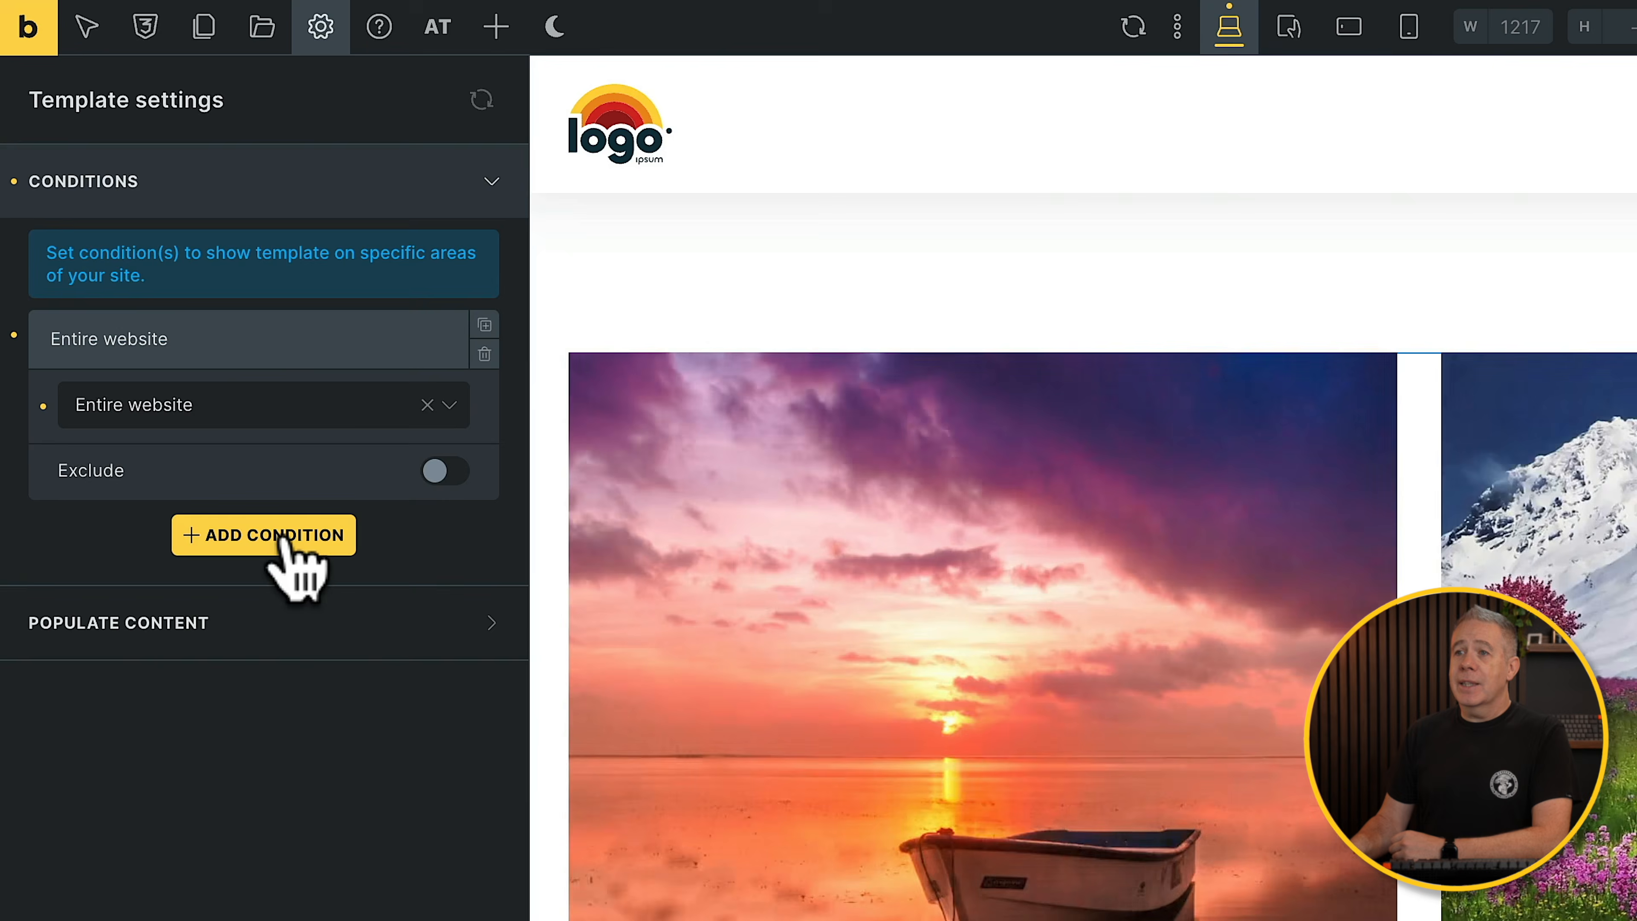
- Add a second condition that excludes the Error page, and delete that condition again
{"action": "left_click", "coordinate": [290, 536]}
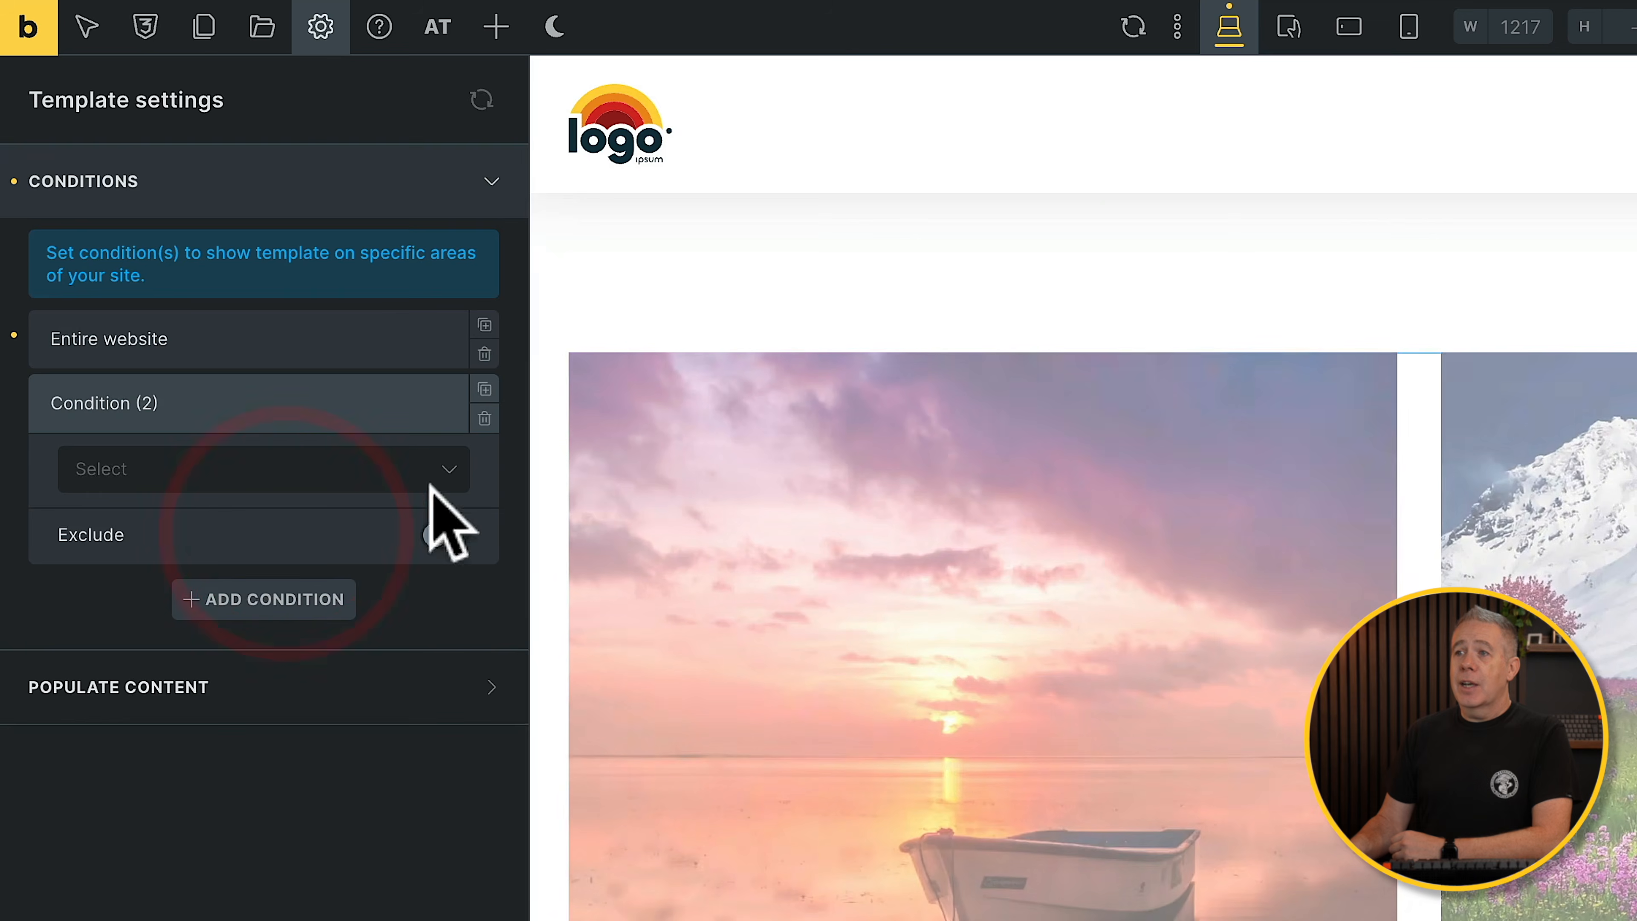
{"action": "left_click", "coordinate": [446, 469]}
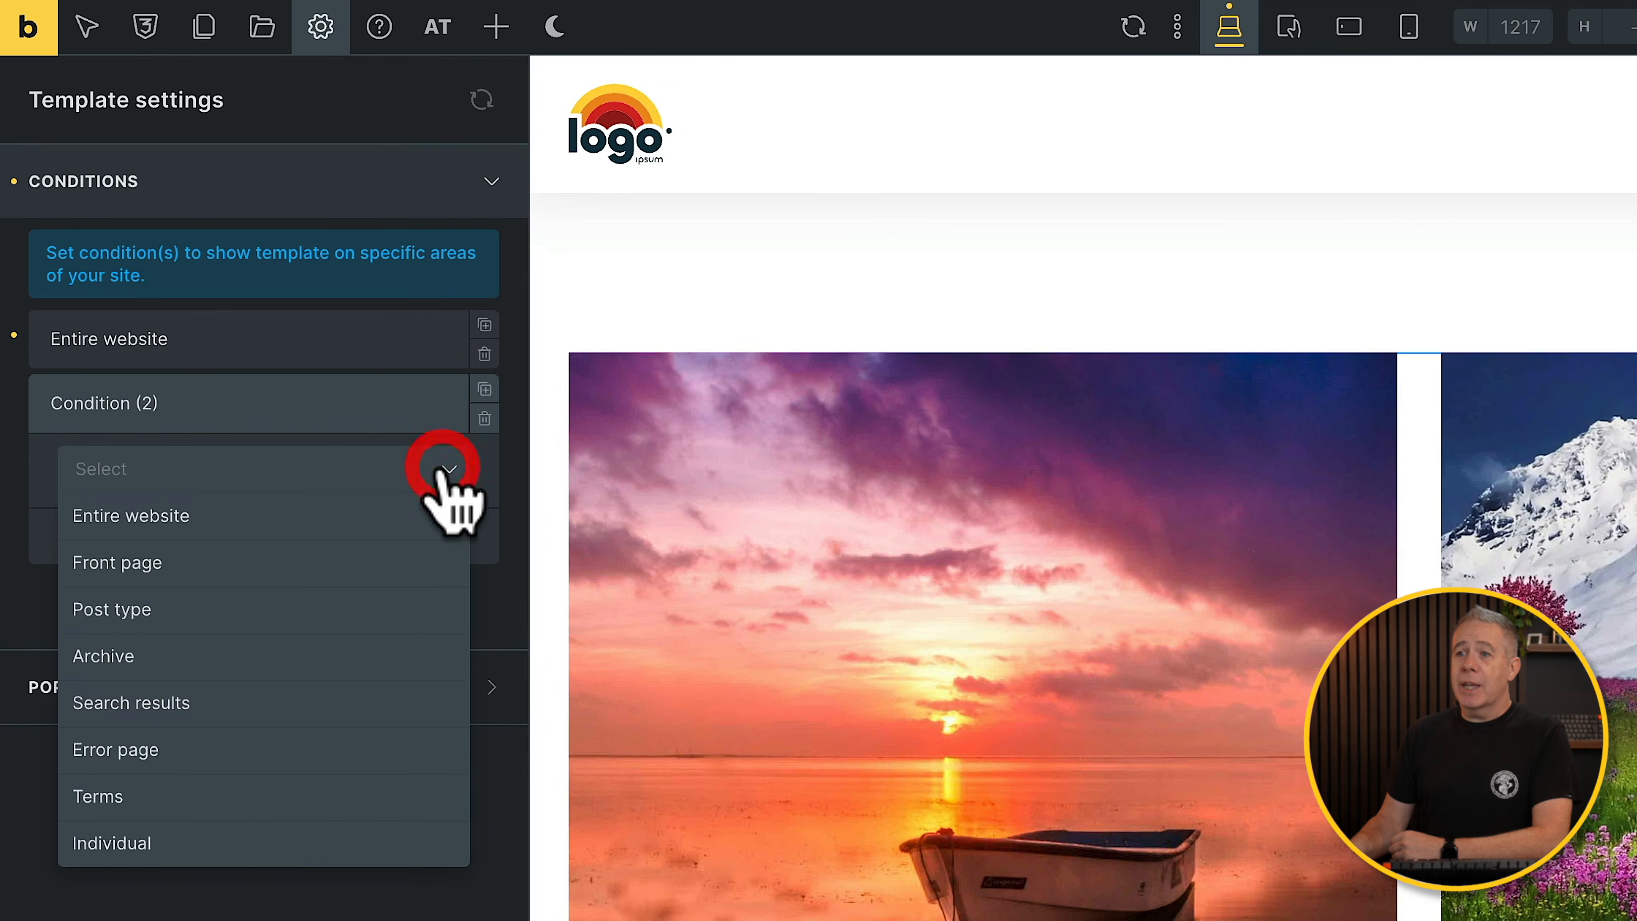
{"action": "left_click", "coordinate": [206, 749]}
{"action": "left_click", "coordinate": [454, 542]}
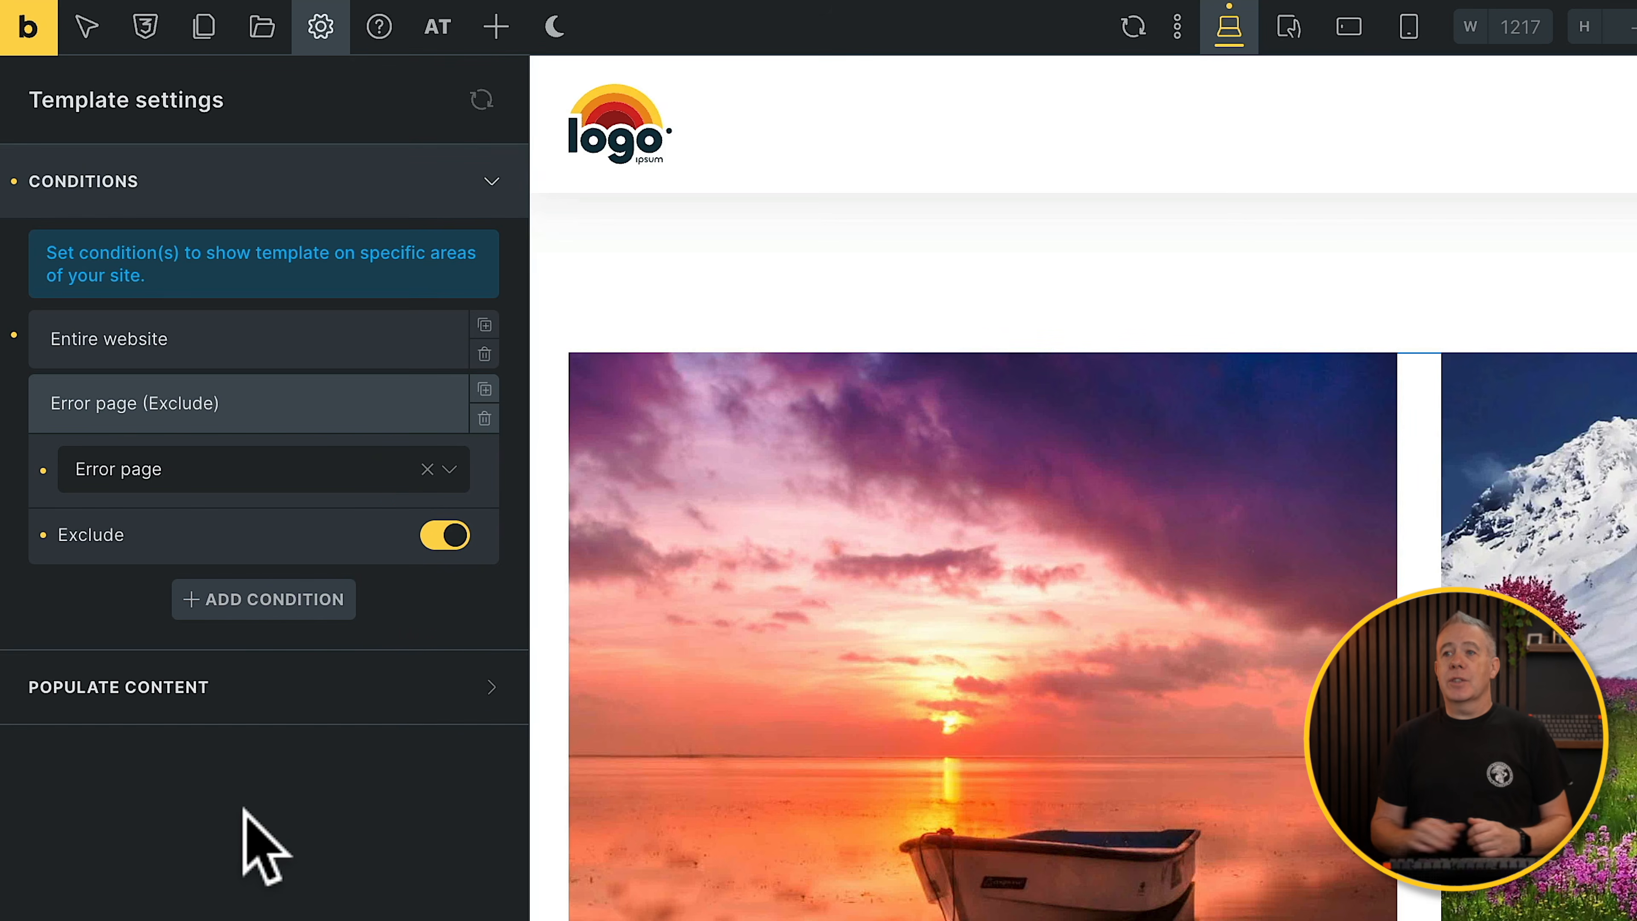
{"action": "left_click", "coordinate": [271, 360]}
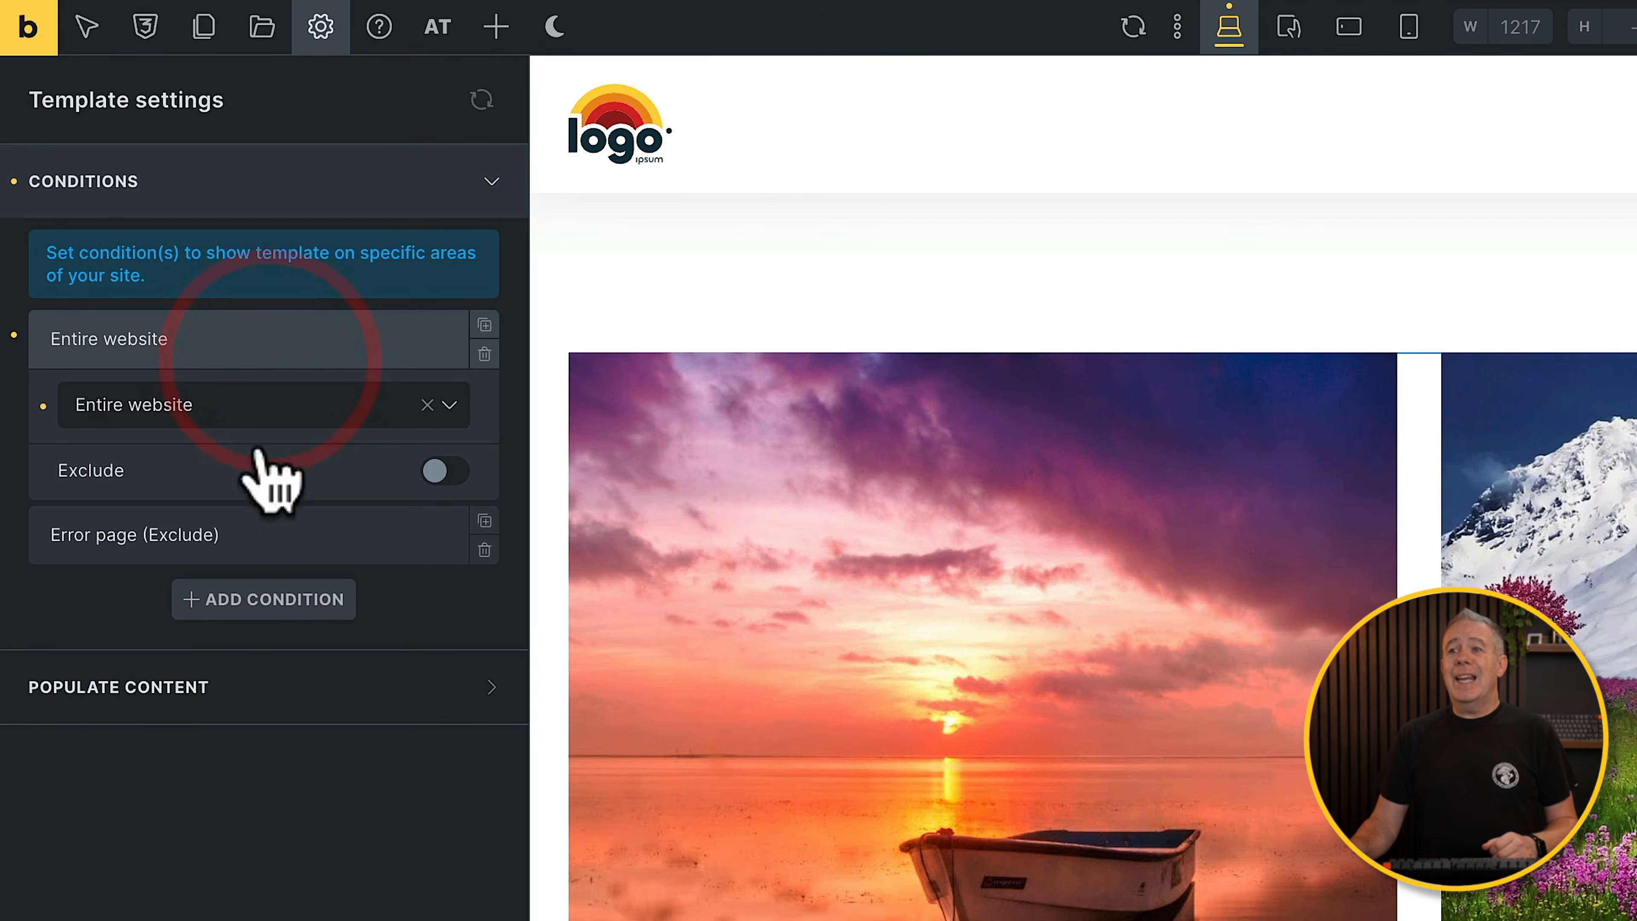
{"action": "left_click", "coordinate": [254, 535]}
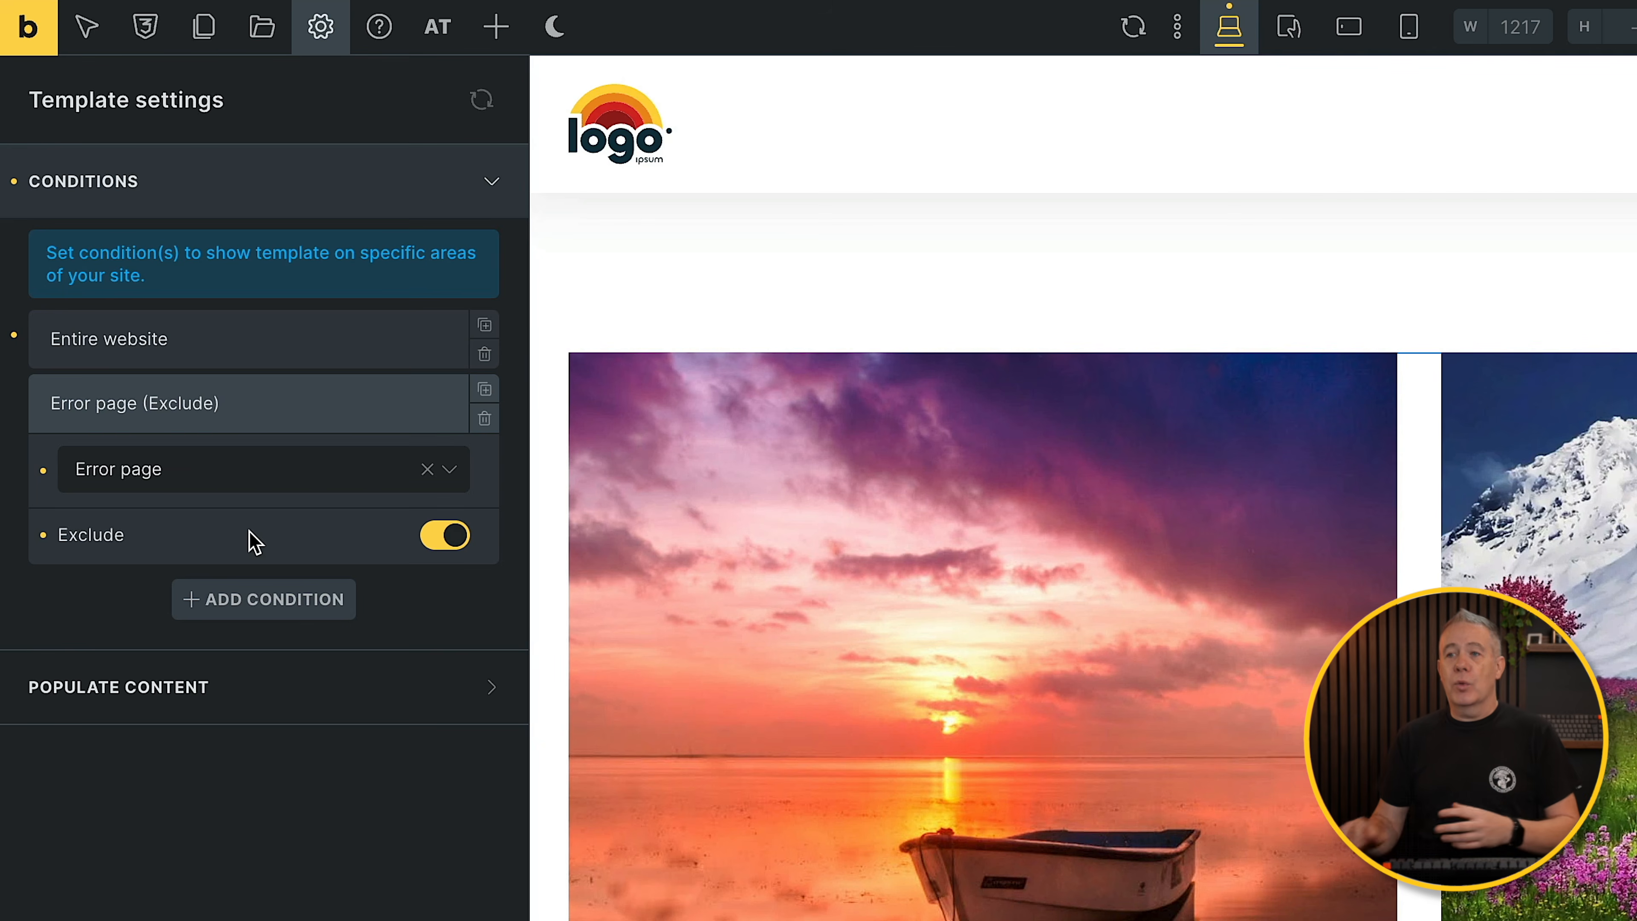
{"action": "left_click", "coordinate": [484, 419]}
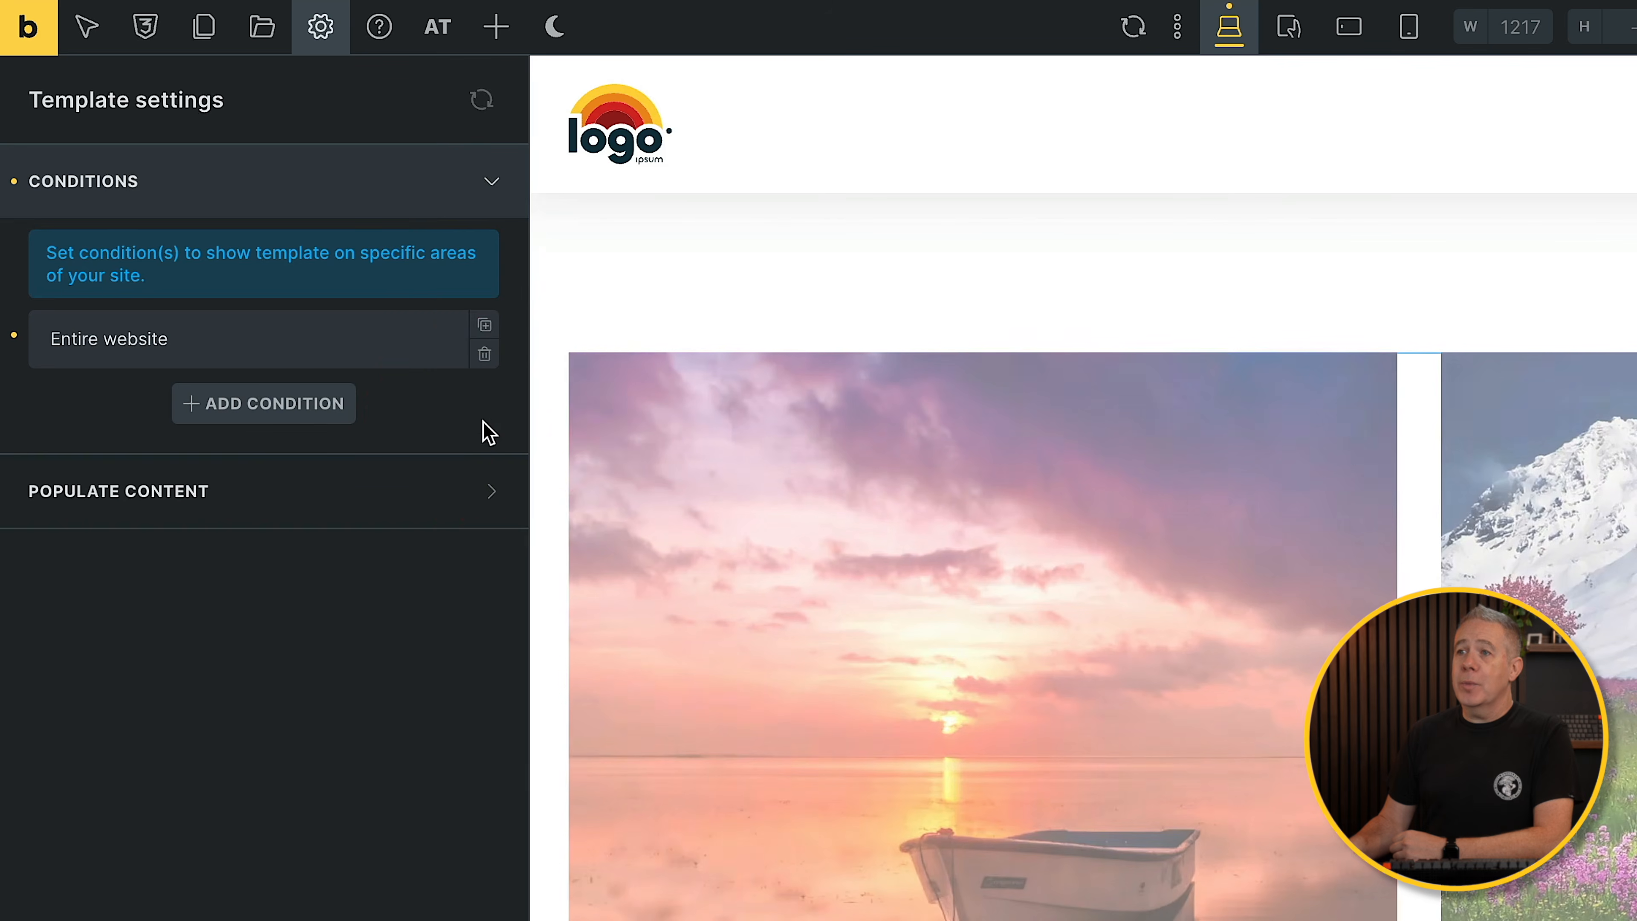
- Change the Entire website condition to Individual and select Homepage (Page) as its target
{"action": "left_click", "coordinate": [394, 343]}
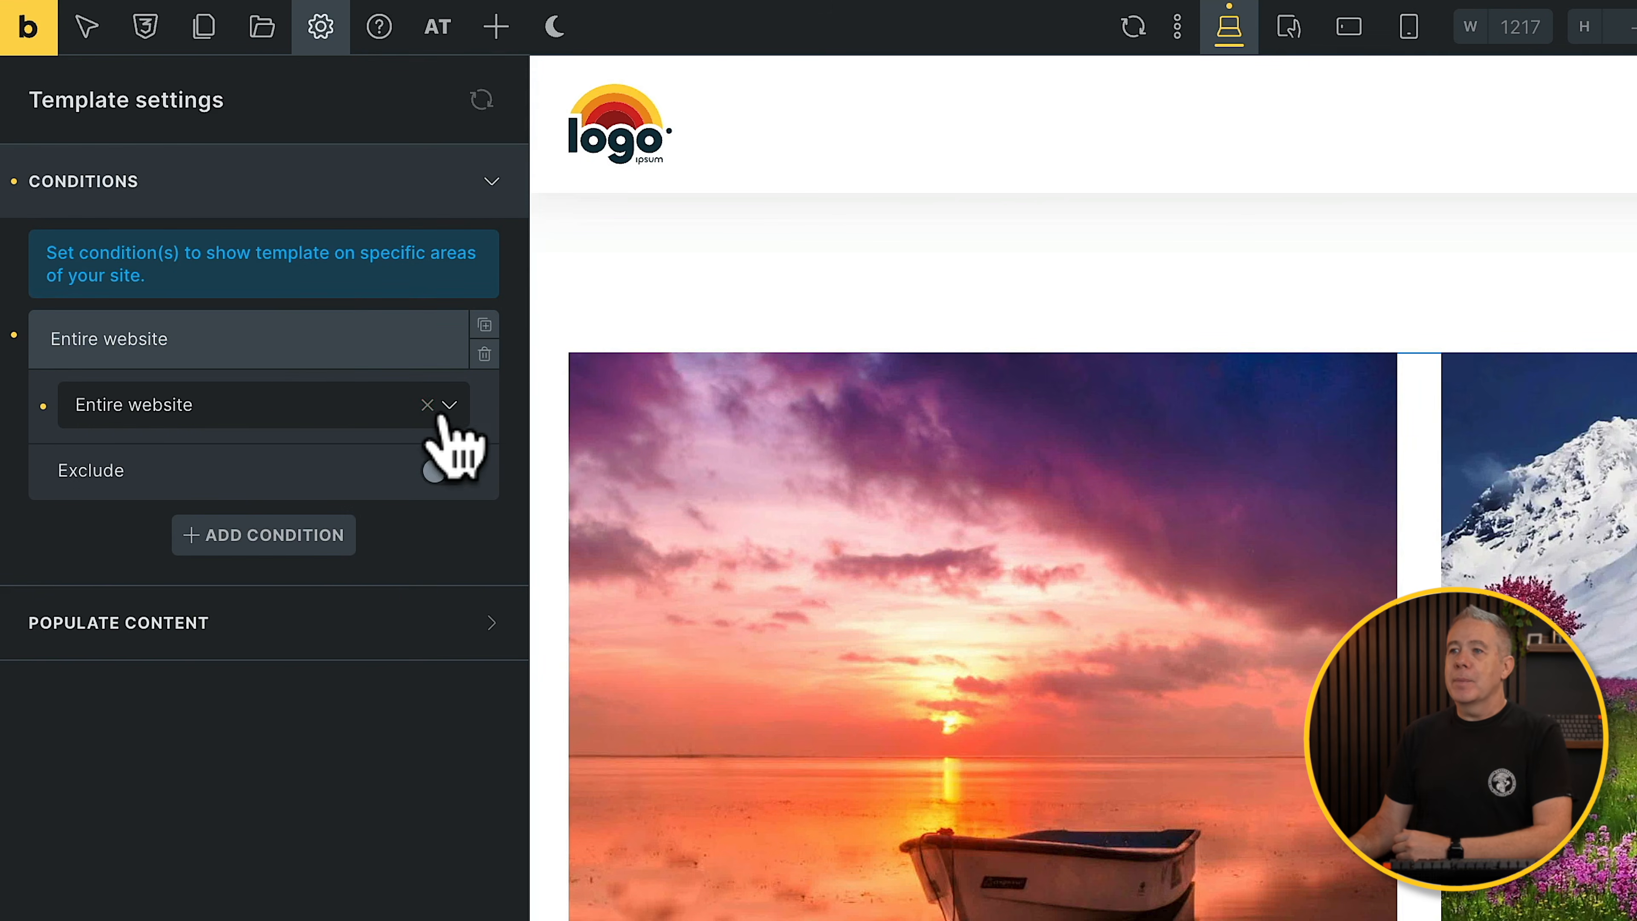
{"action": "left_click", "coordinate": [451, 405]}
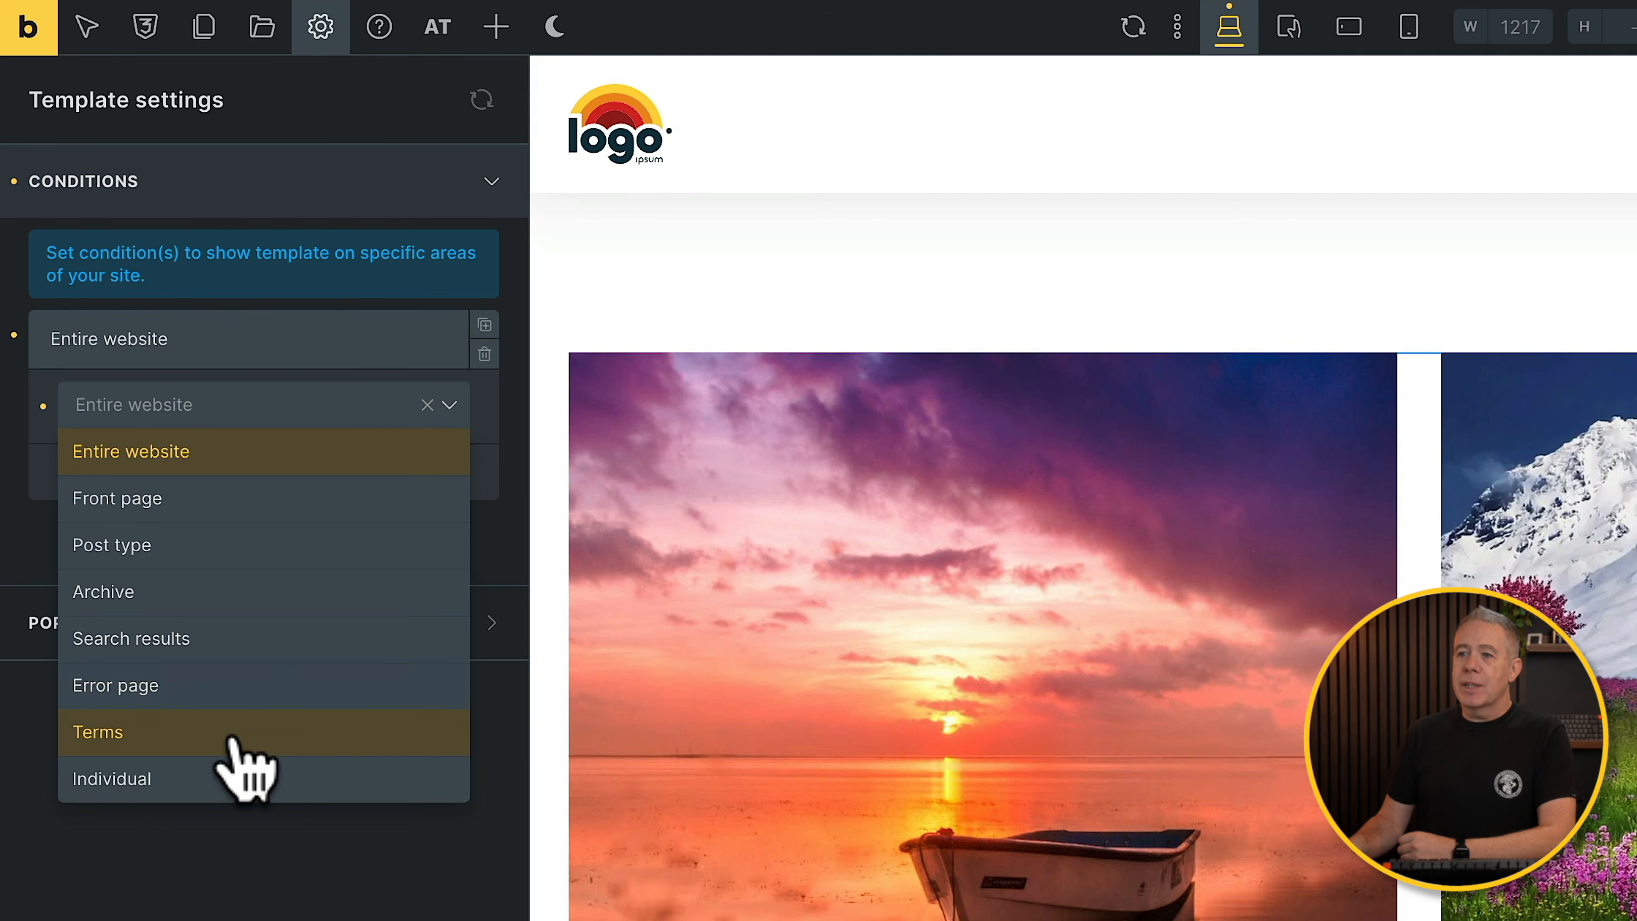
{"action": "left_click", "coordinate": [227, 779]}
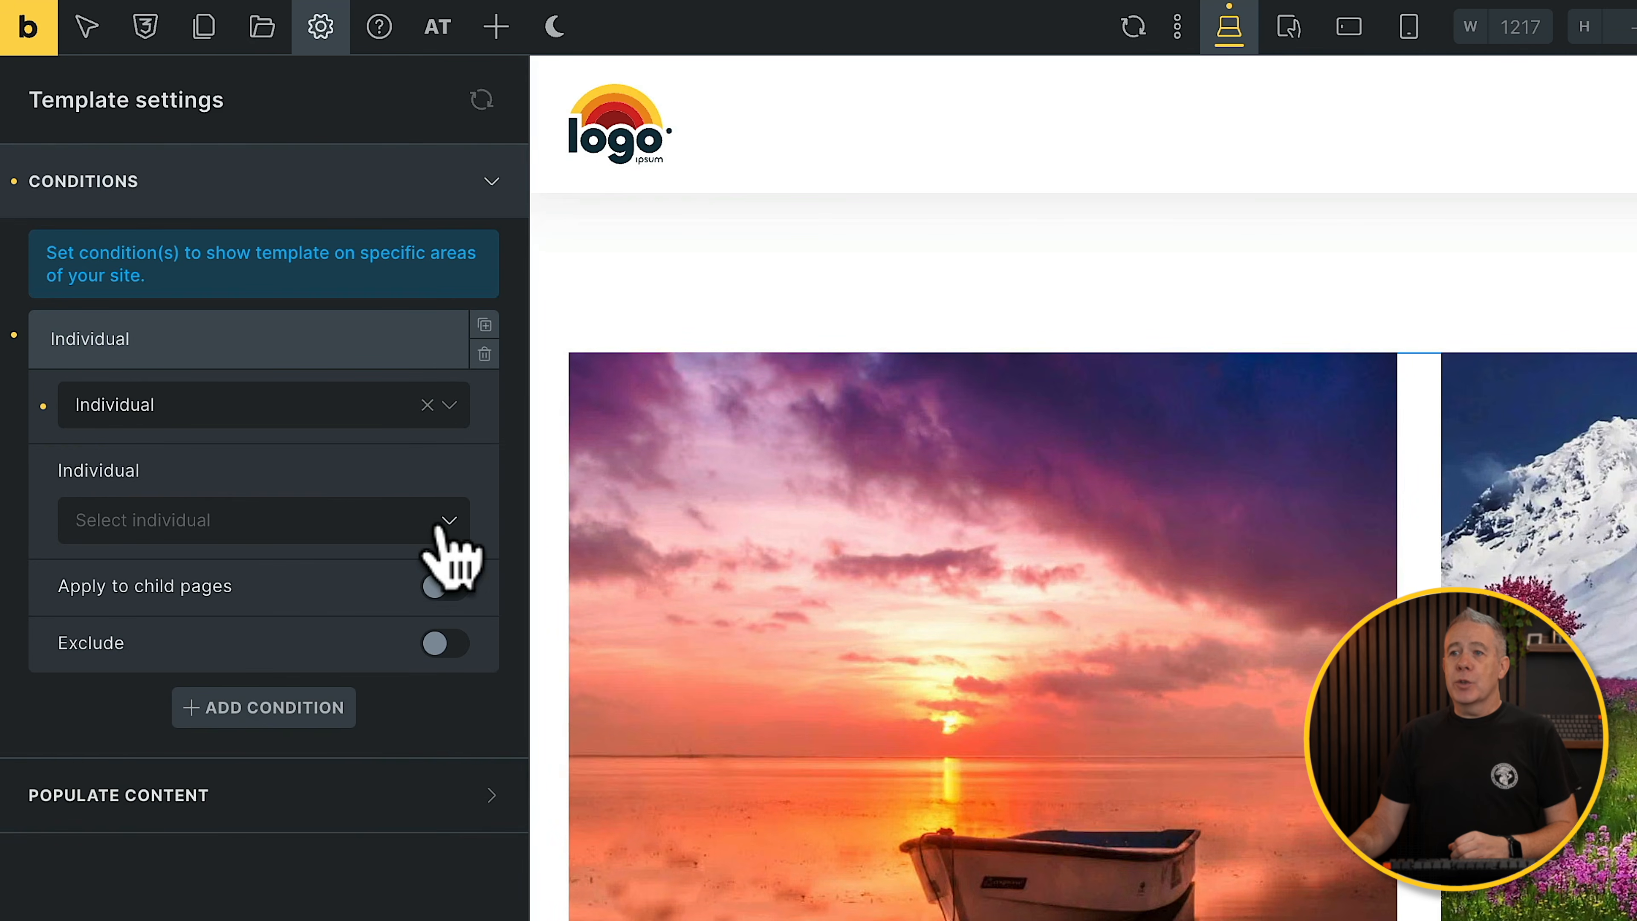
{"action": "left_click", "coordinate": [449, 521]}
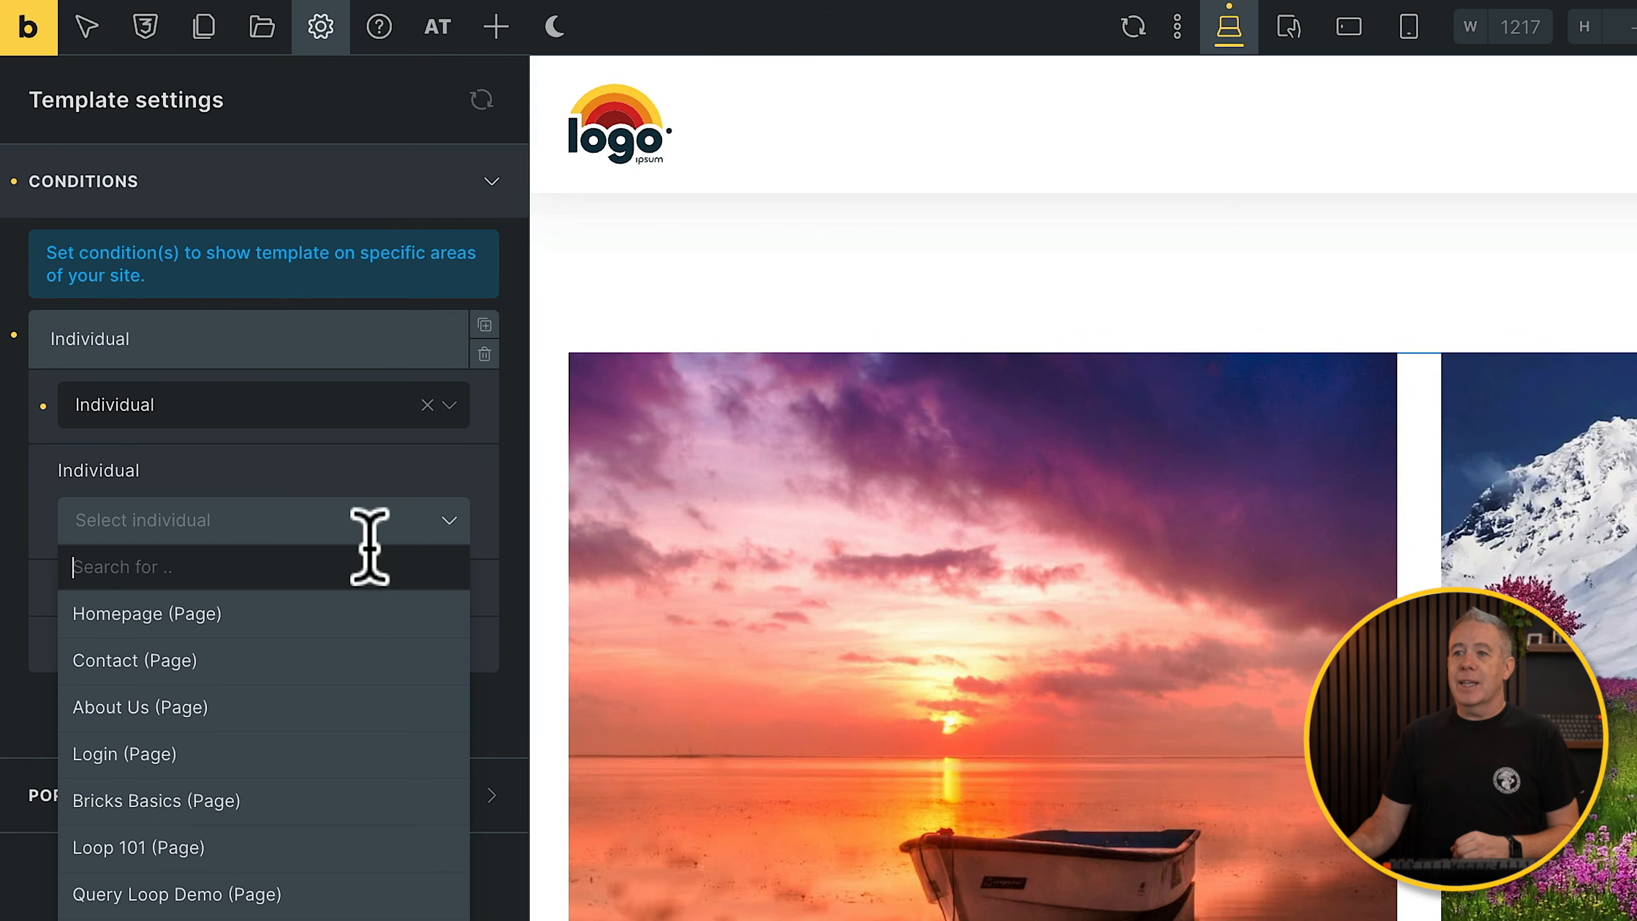
{"action": "left_click", "coordinate": [271, 616]}
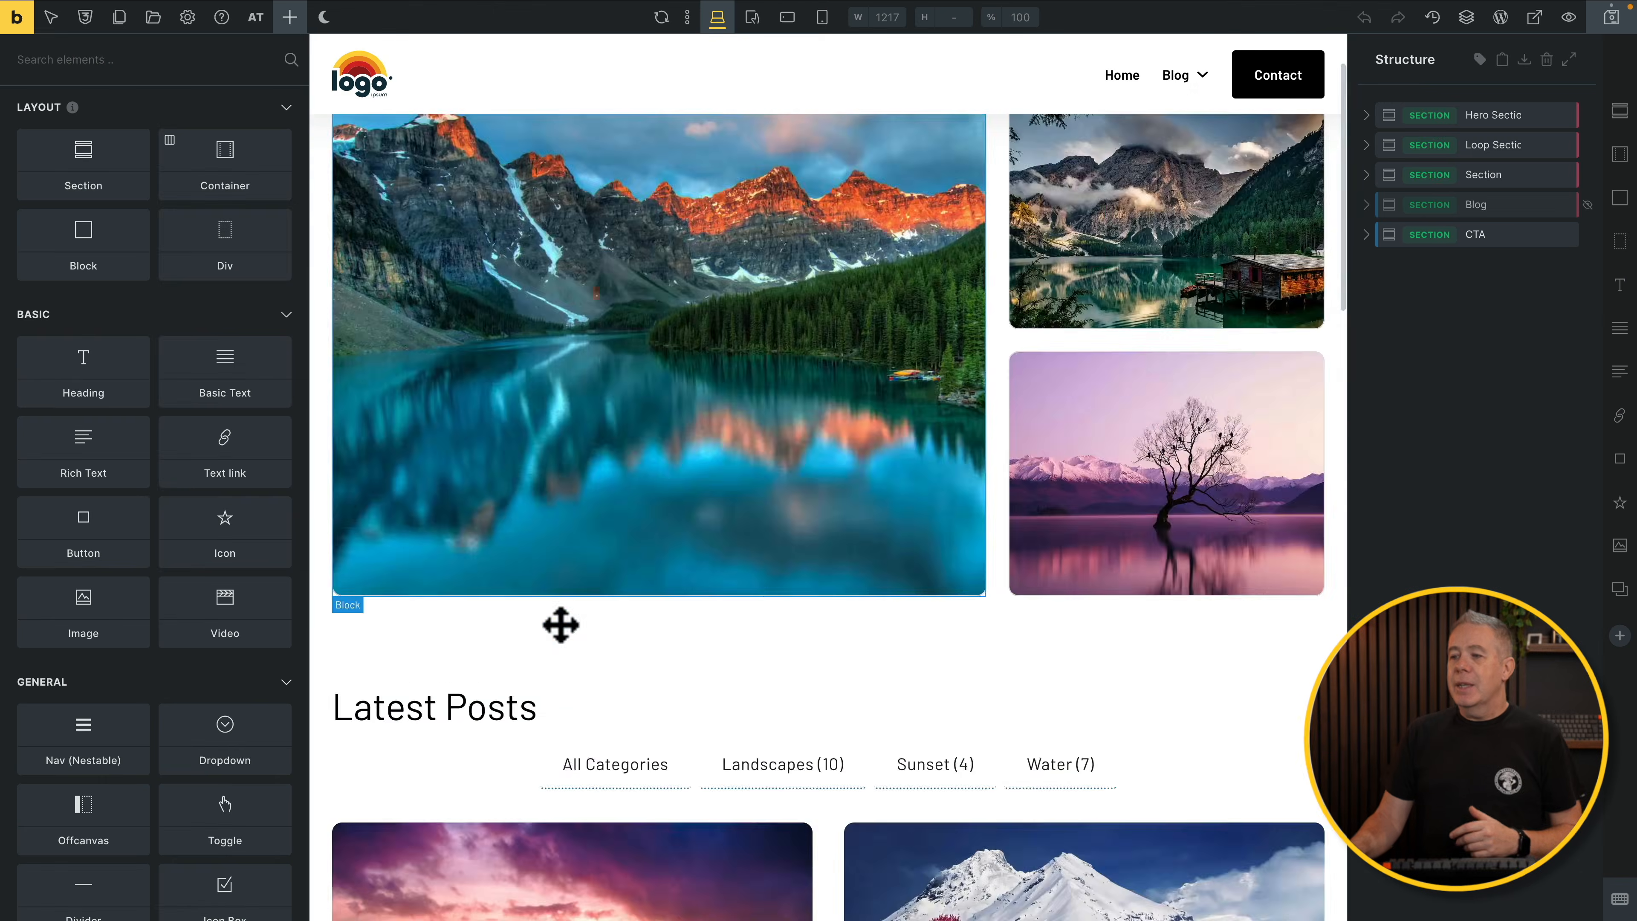
- Open the save-as-template form for the CTA section containing the Get Notified sign-up on the homepage
{"action": "scroll", "coordinate": [559, 635], "scroll_direction": "down", "scroll_amount": 15}
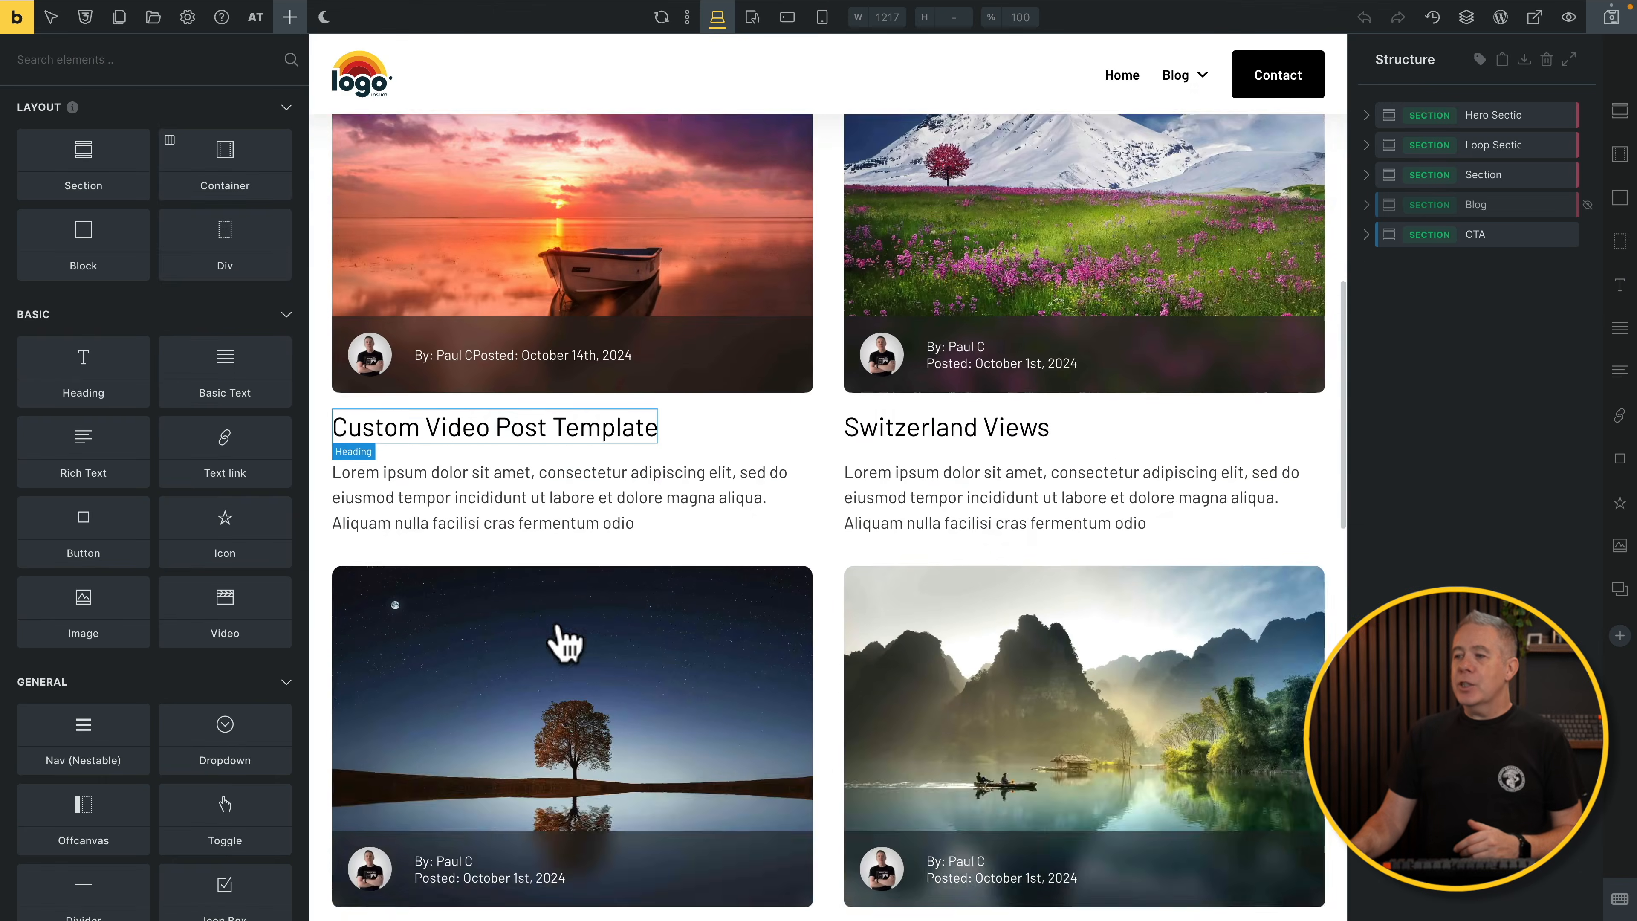
{"action": "scroll", "coordinate": [561, 638], "scroll_direction": "down", "scroll_amount": 12}
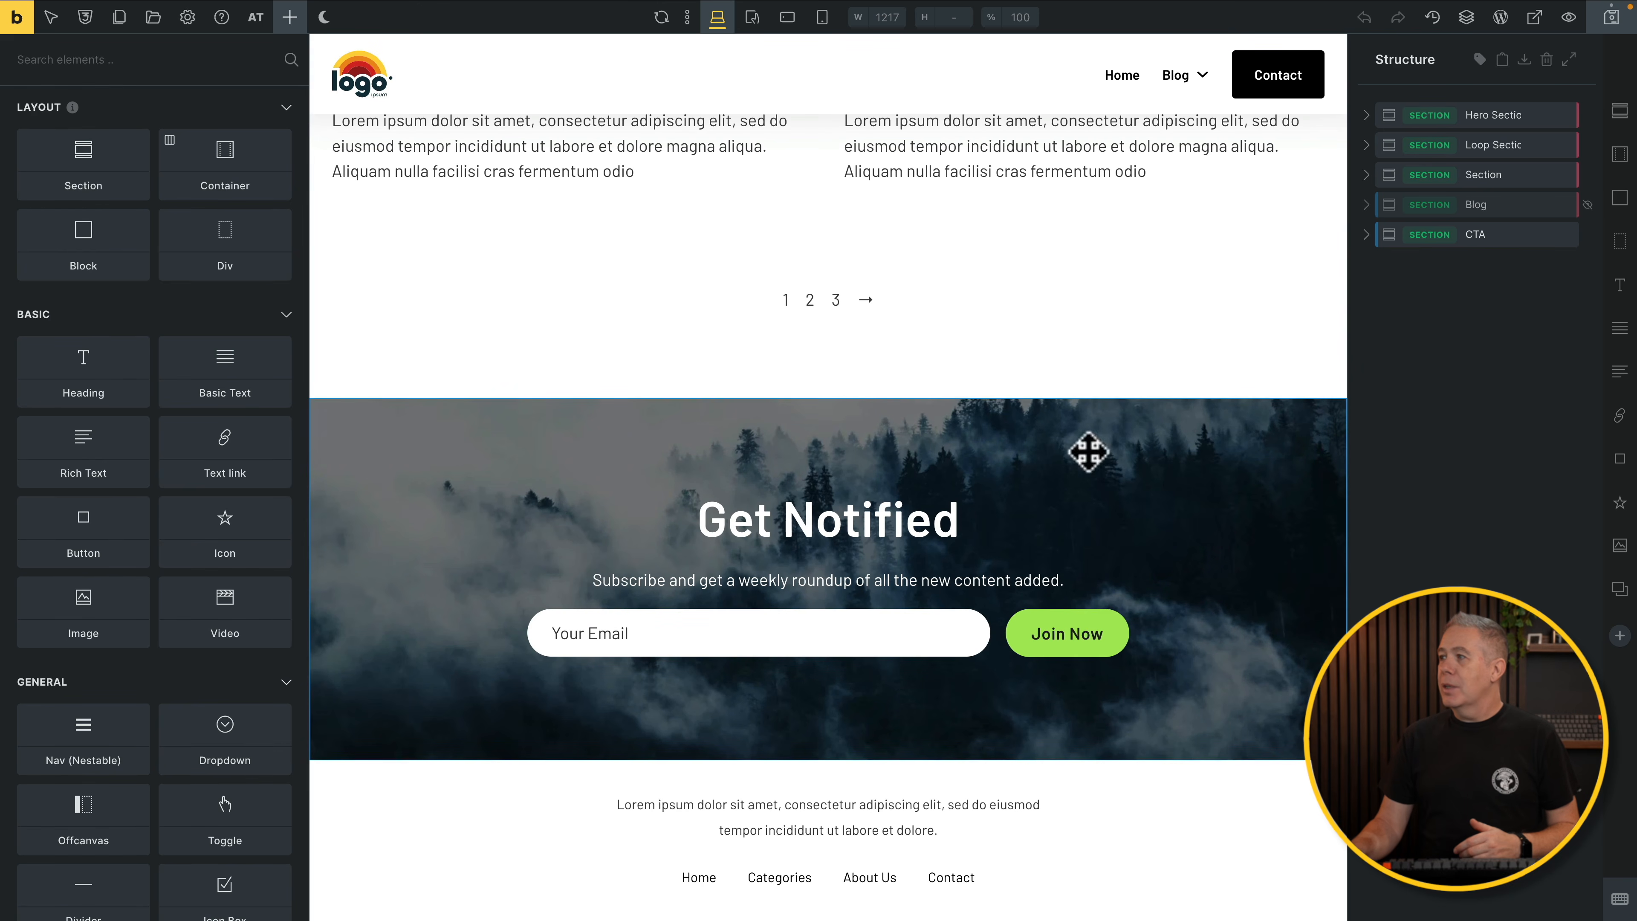
{"action": "left_click", "coordinate": [1497, 234]}
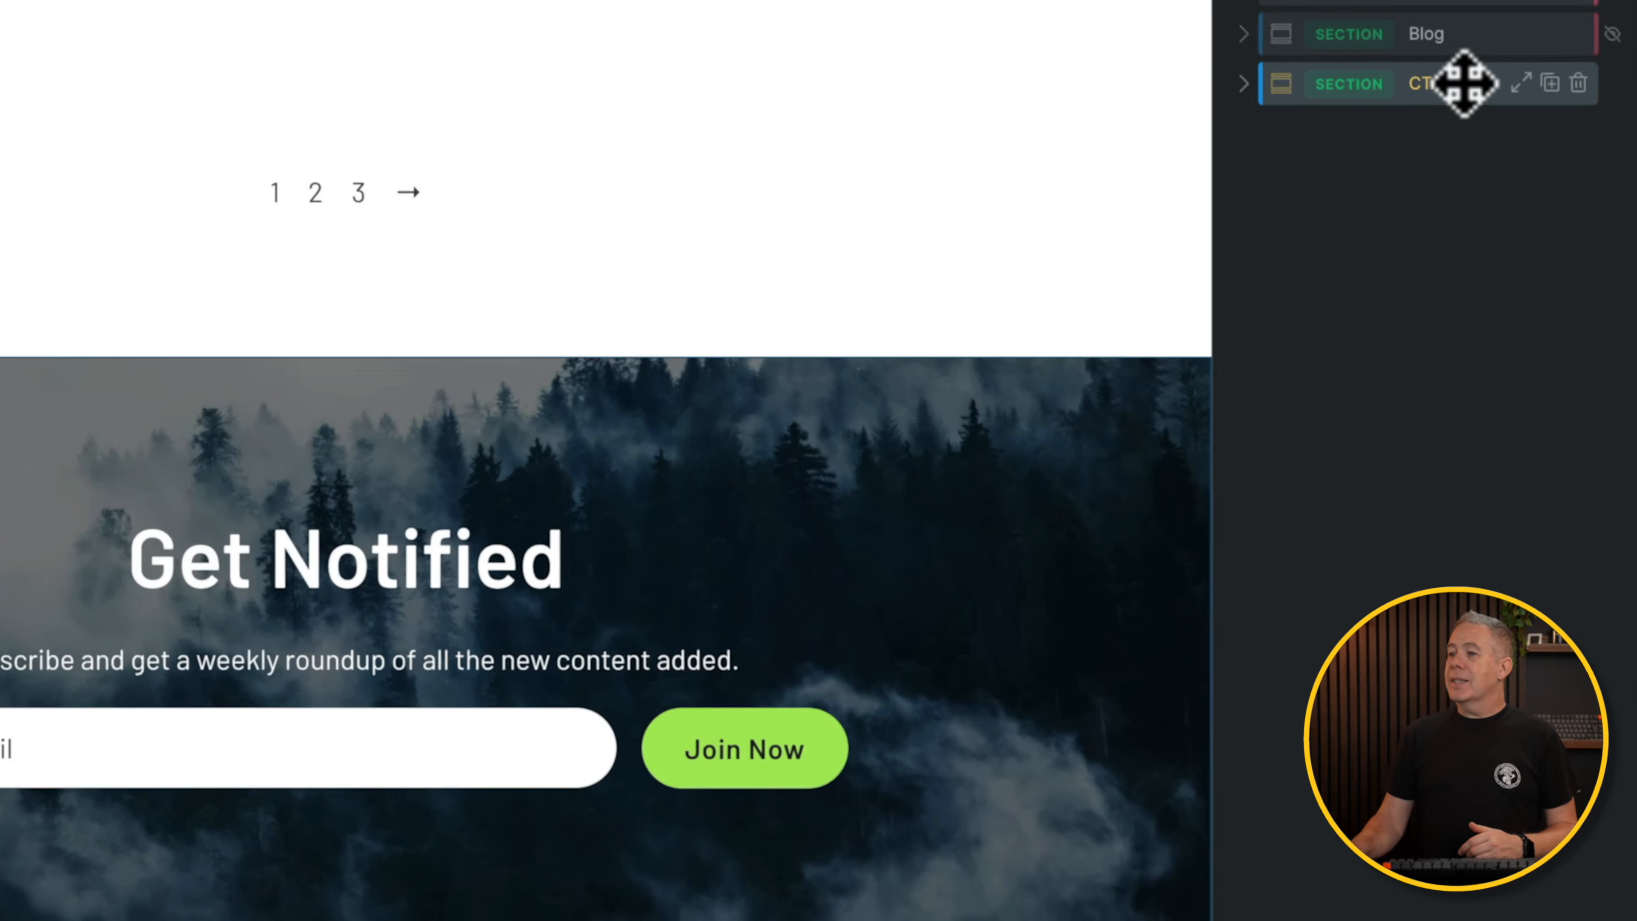
{"action": "right_click", "coordinate": [1462, 73]}
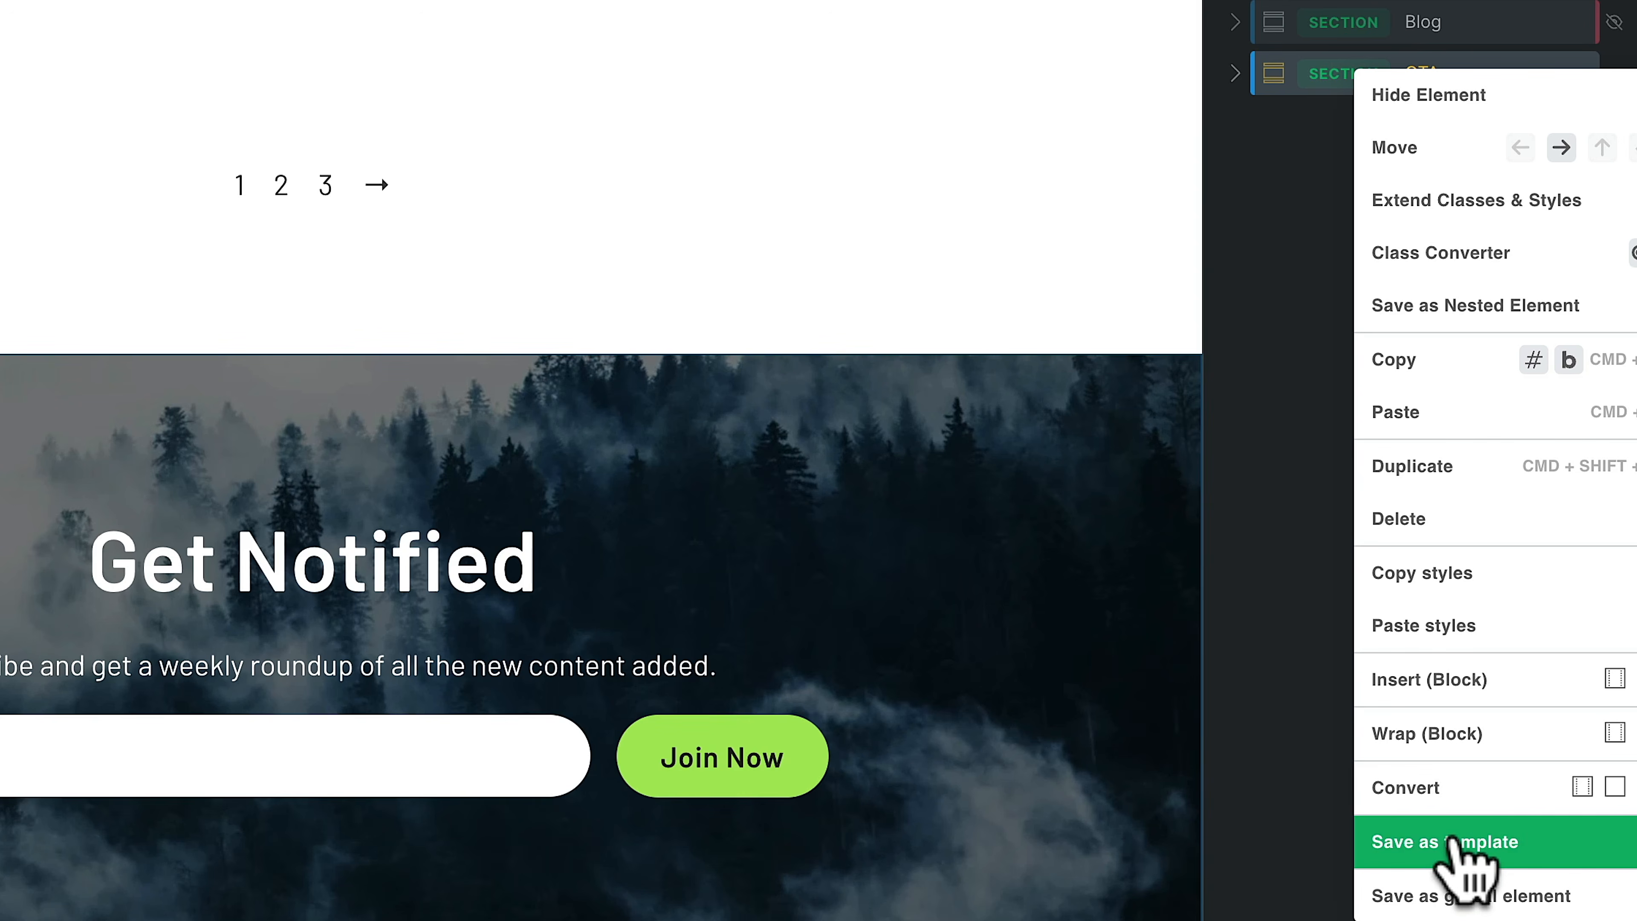
{"action": "left_click", "coordinate": [1452, 842]}
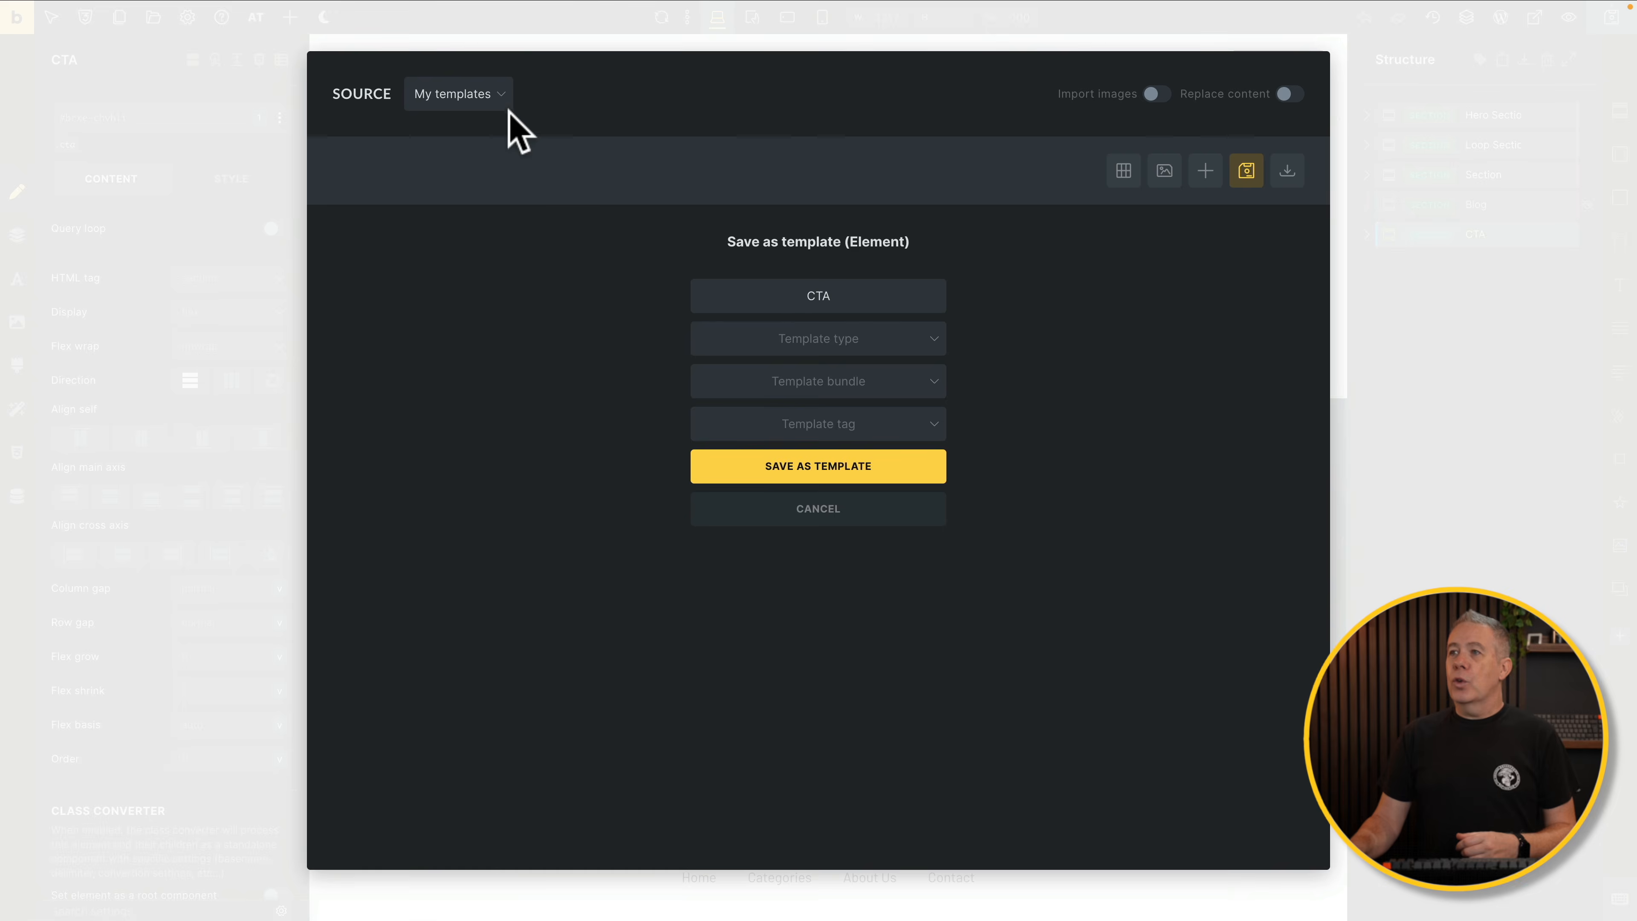
- Examine the template source choices, My templates and Community templates, while keeping My templates selected
{"action": "left_click", "coordinate": [501, 93]}
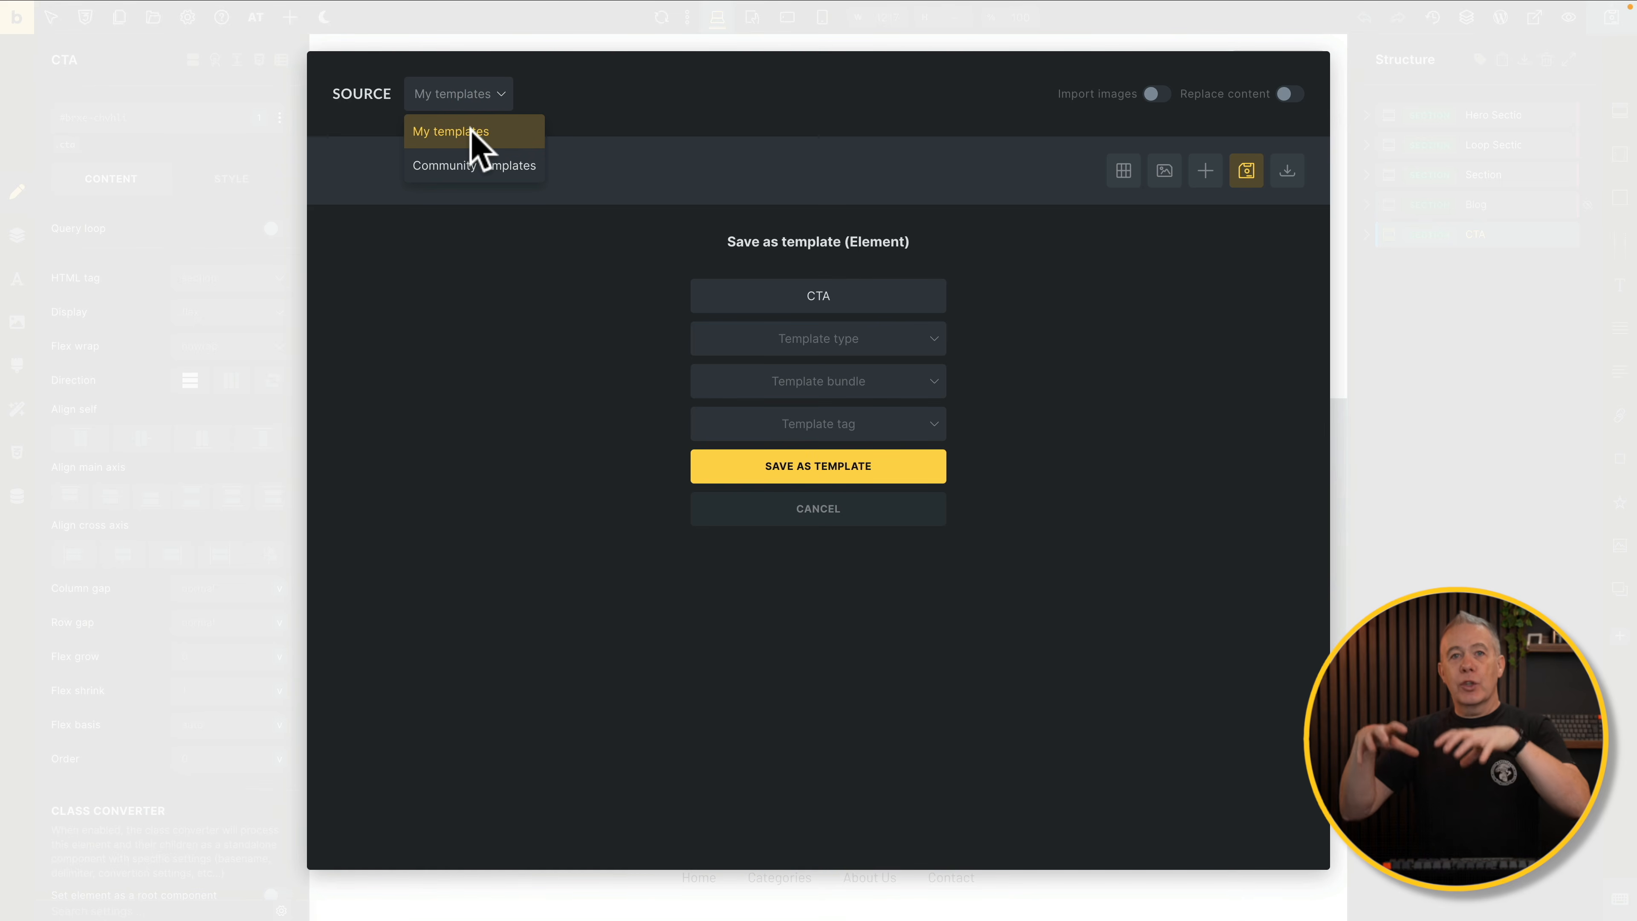
{"action": "left_click", "coordinate": [471, 165]}
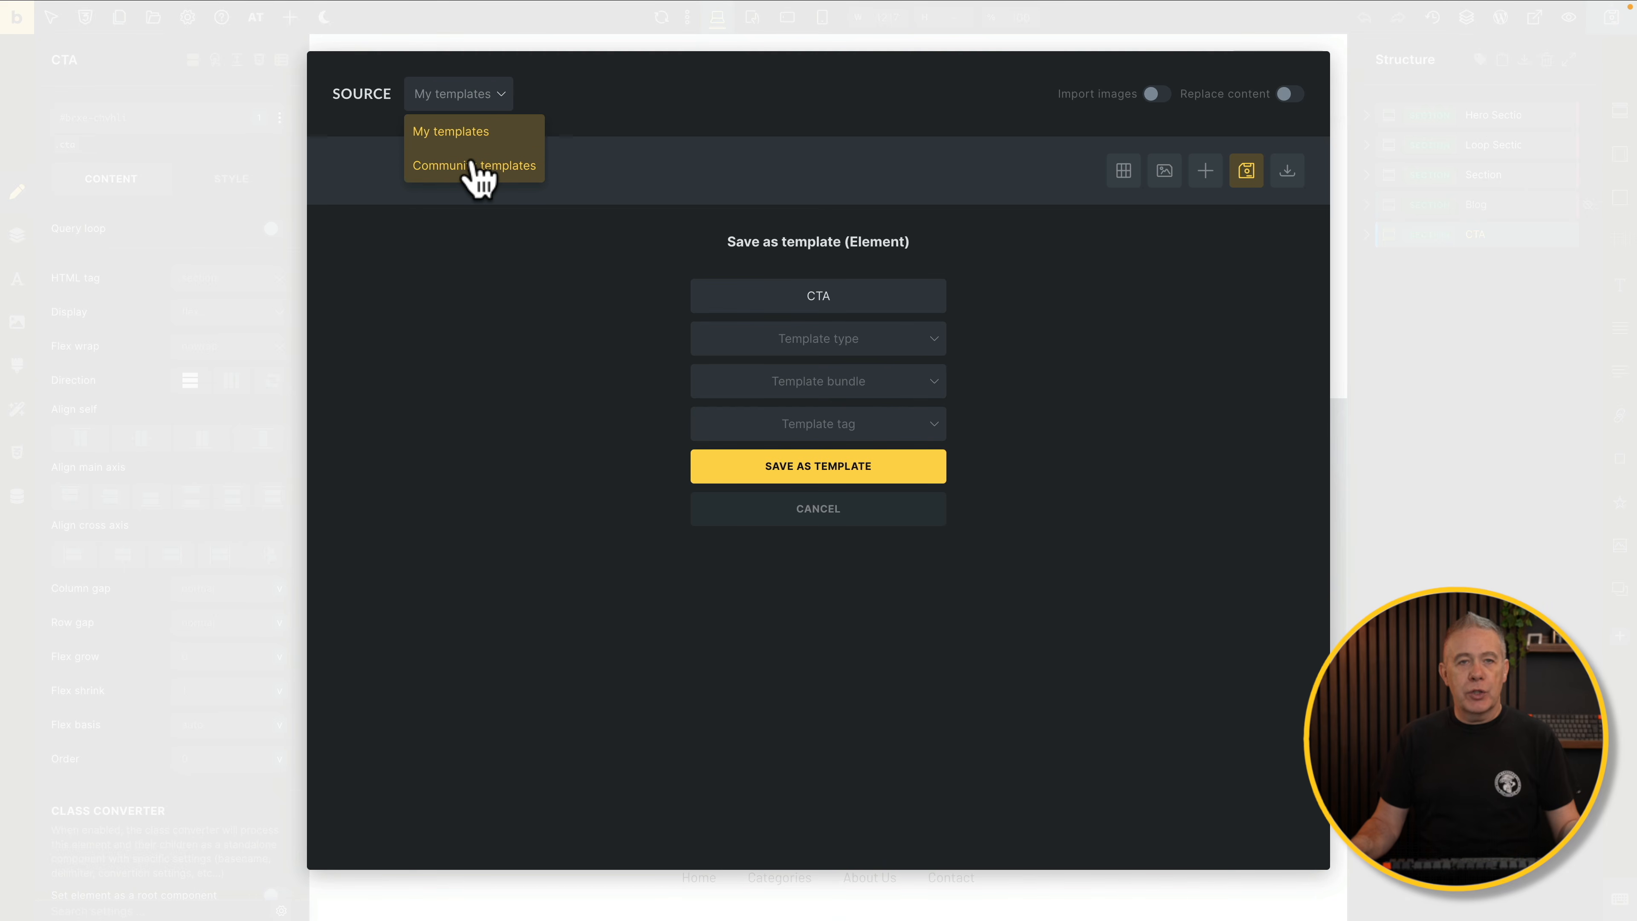
{"action": "left_click", "coordinate": [478, 285]}
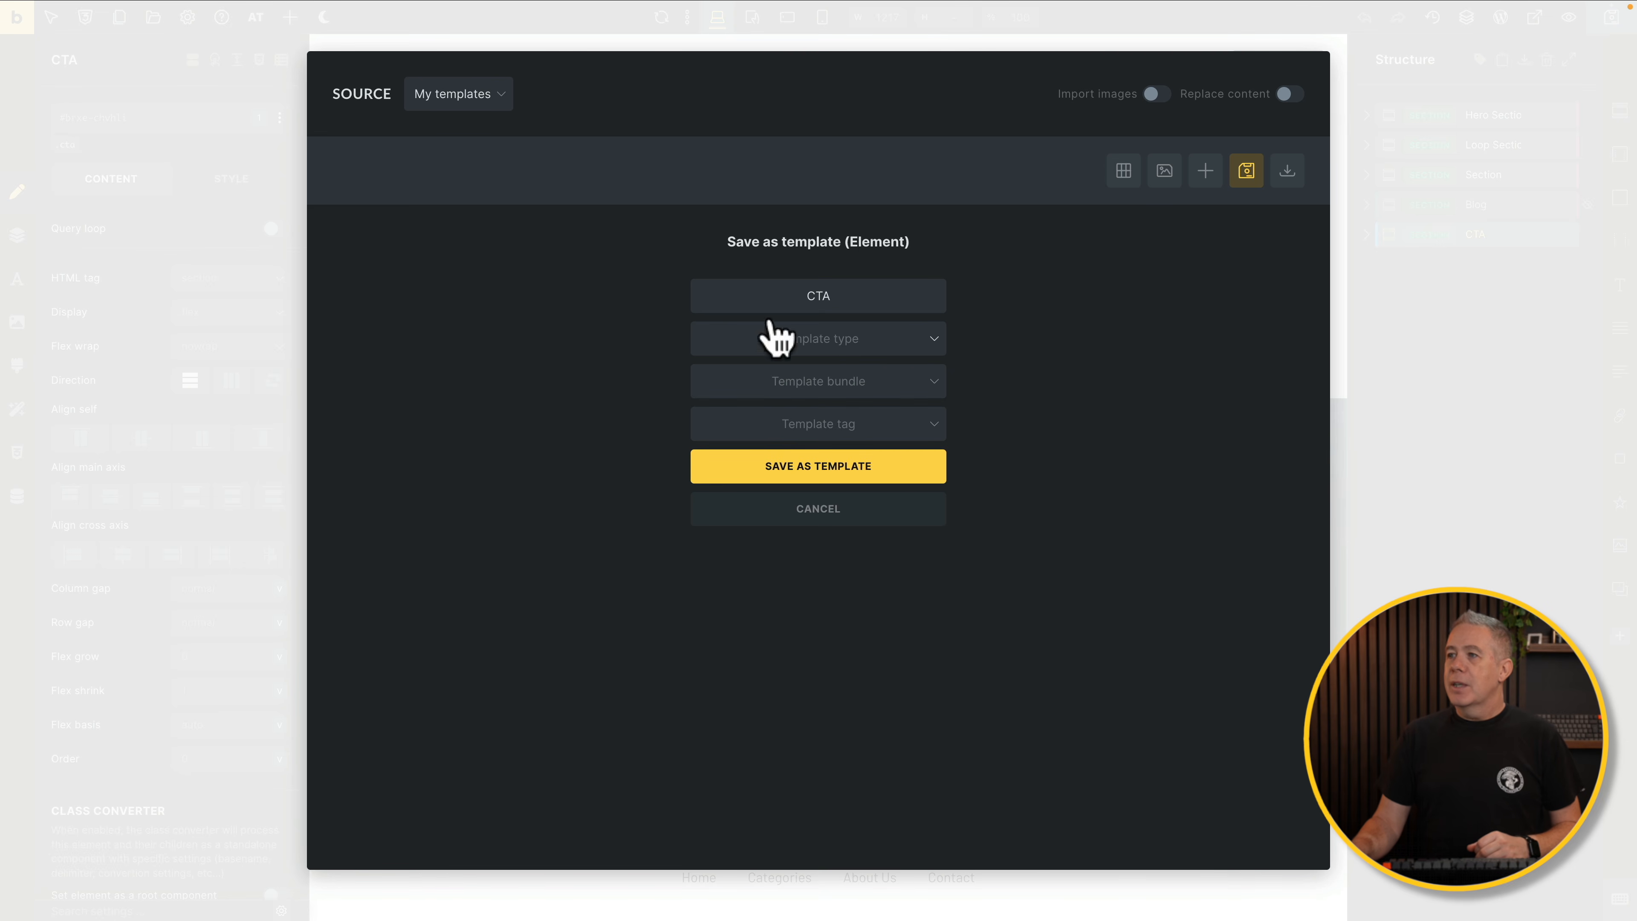
- Name the new template CTA Block and set its template type to Section
{"action": "left_click", "coordinate": [860, 295]}
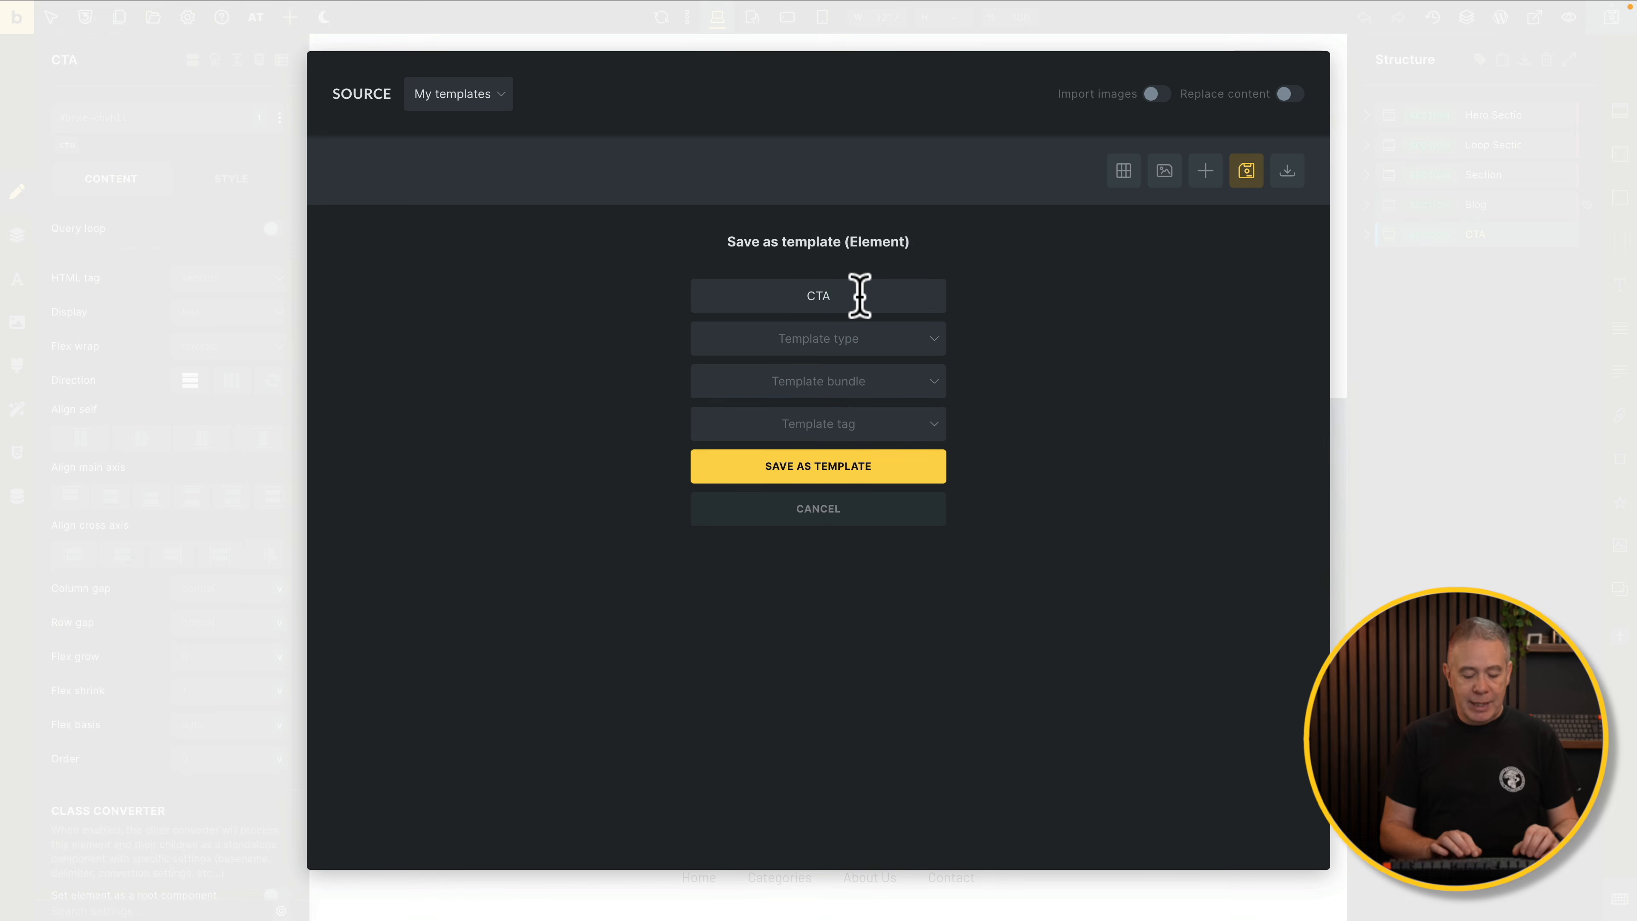
{"action": "type", "text": "Block"}
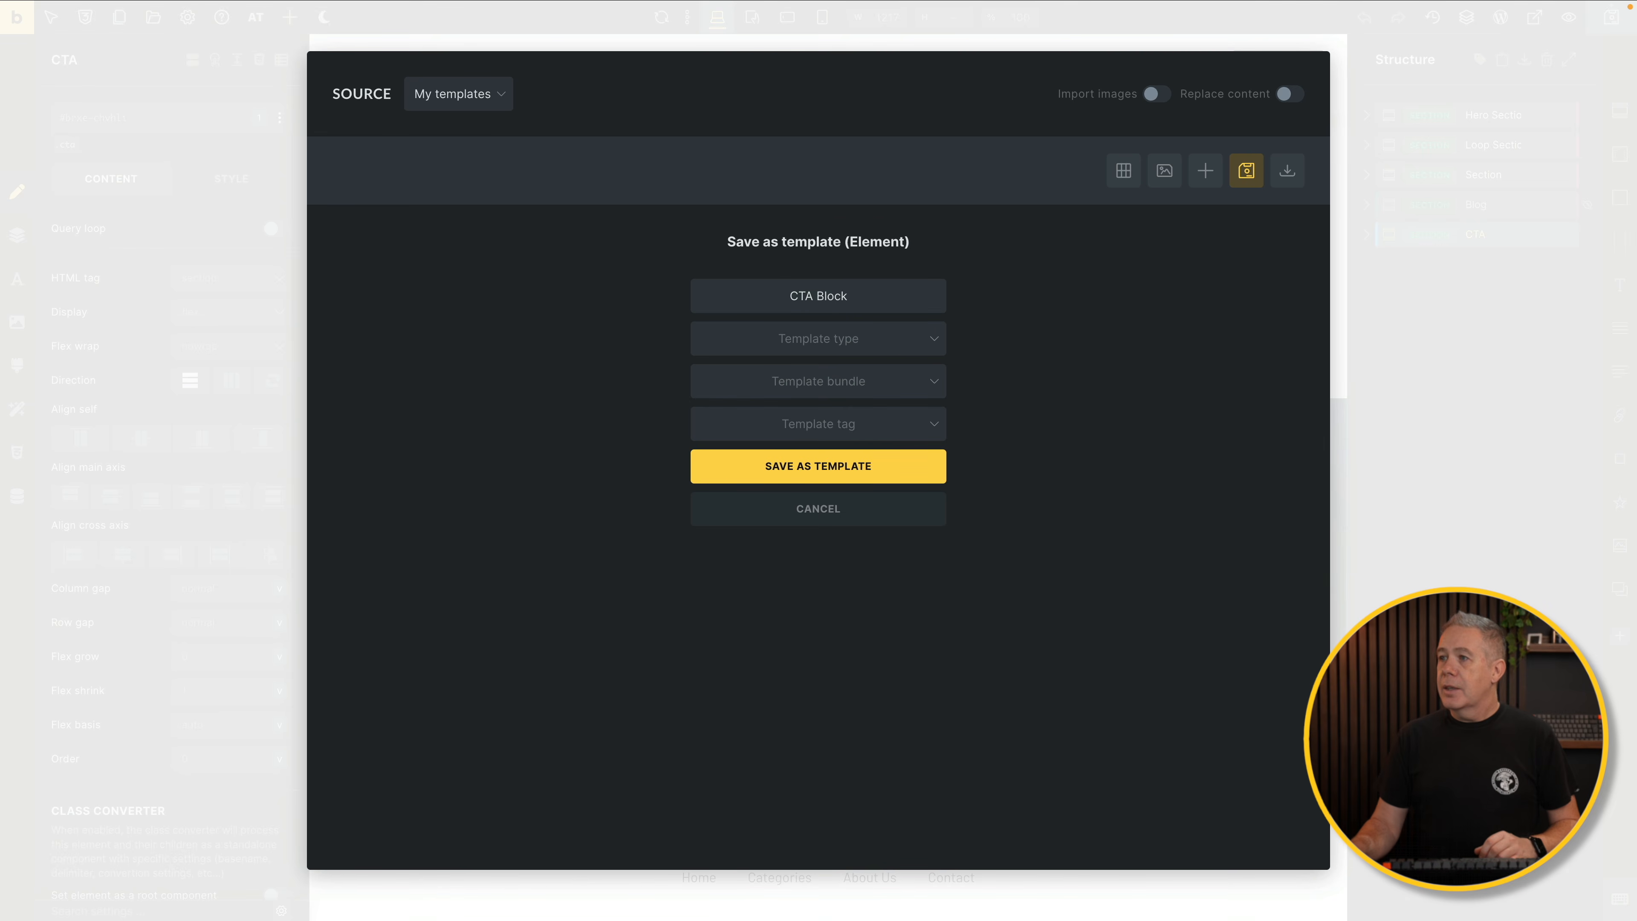
{"action": "left_click", "coordinate": [852, 353]}
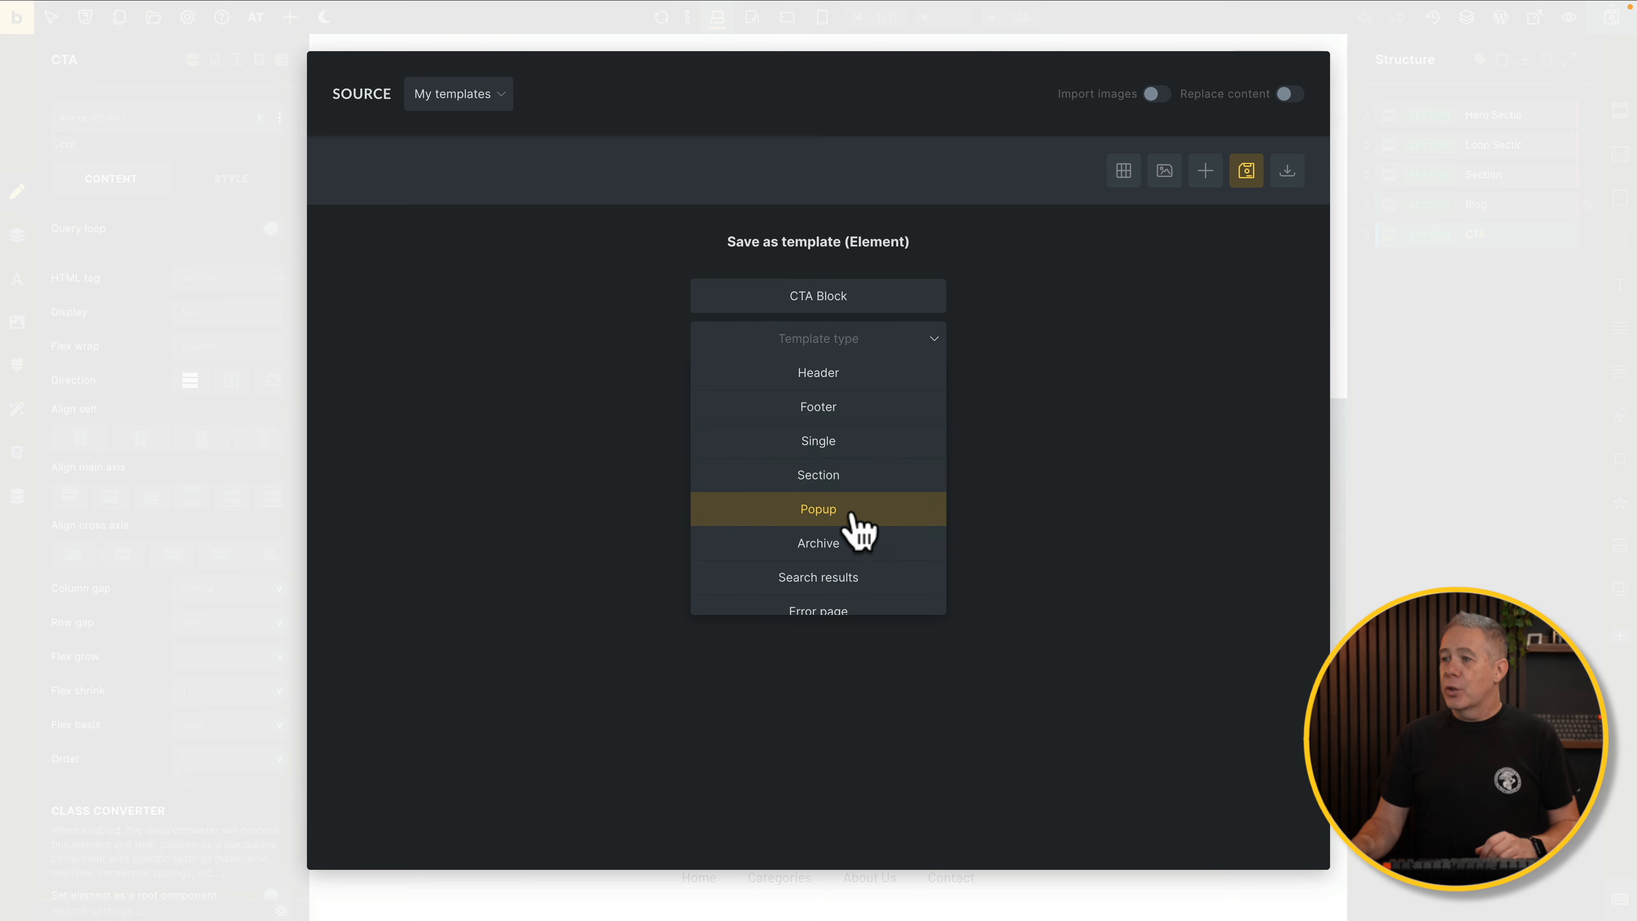
{"action": "scroll", "coordinate": [850, 514], "scroll_direction": "down", "scroll_amount": 1}
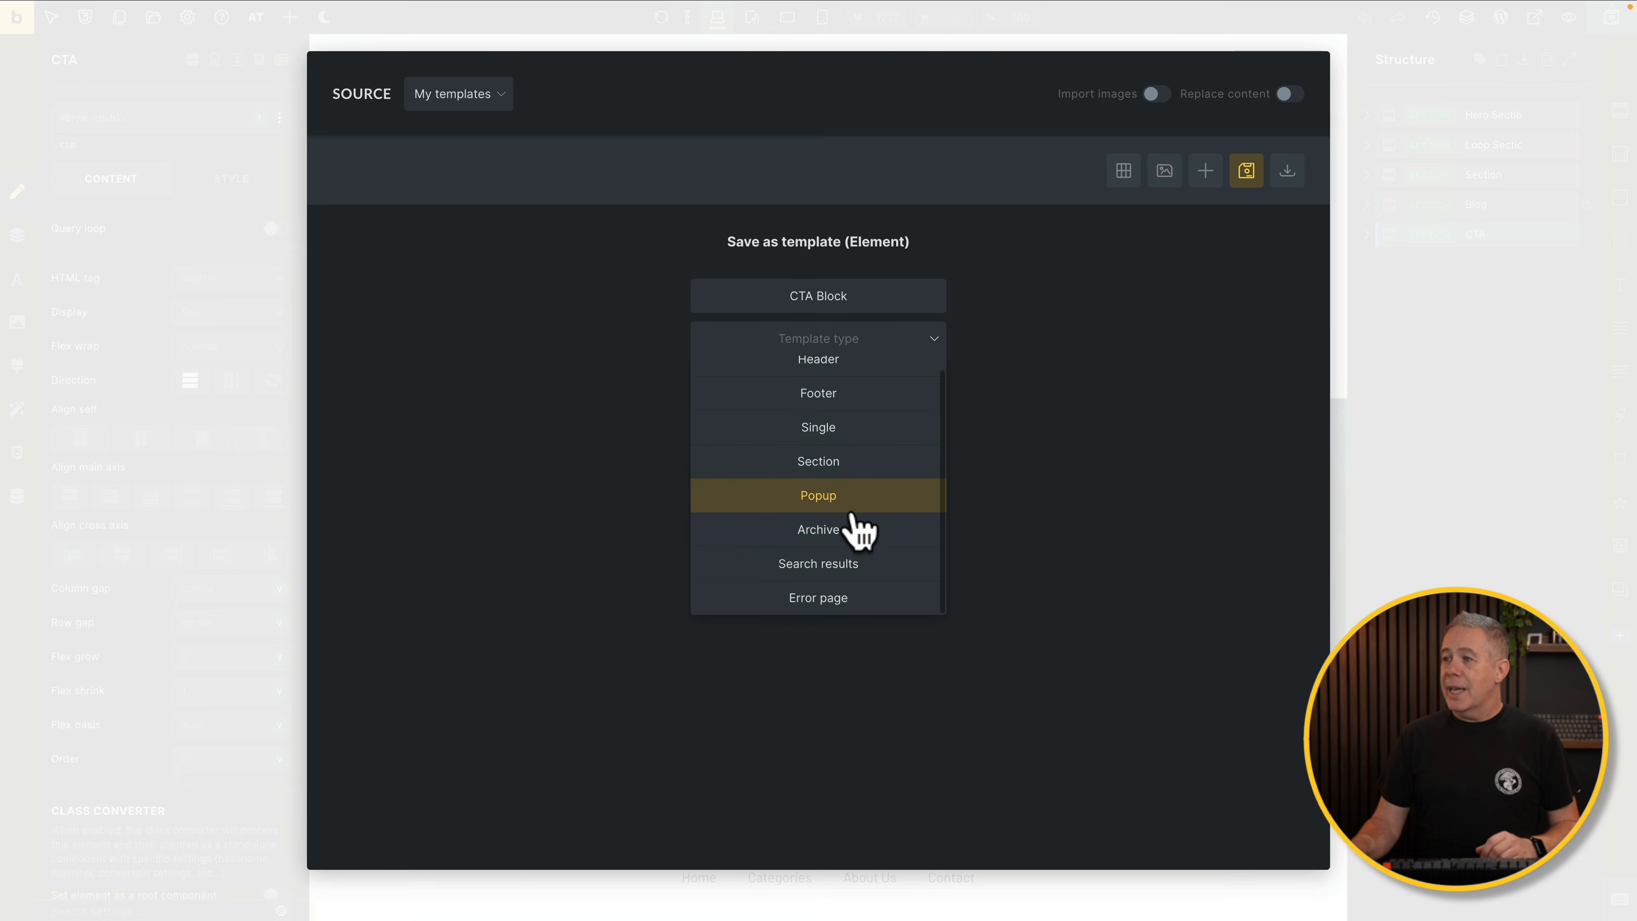
{"action": "left_click", "coordinate": [846, 471]}
- Assign the CTA Block template to the Default Templates bundle and save it without a template tag
{"action": "left_click", "coordinate": [928, 383]}
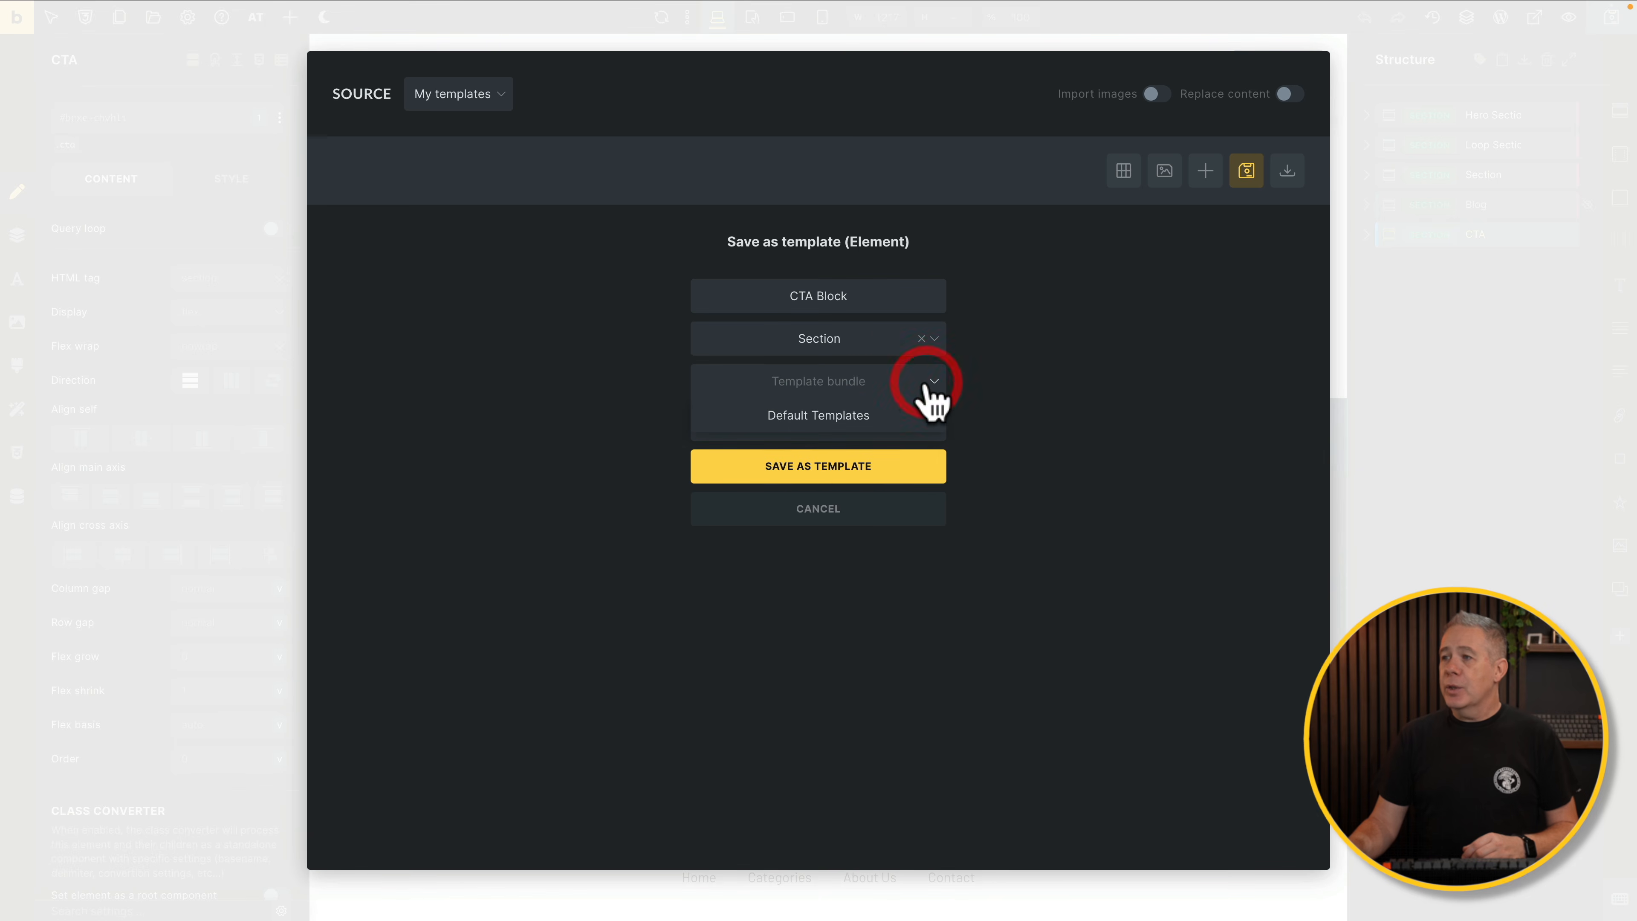
{"action": "left_click", "coordinate": [828, 416]}
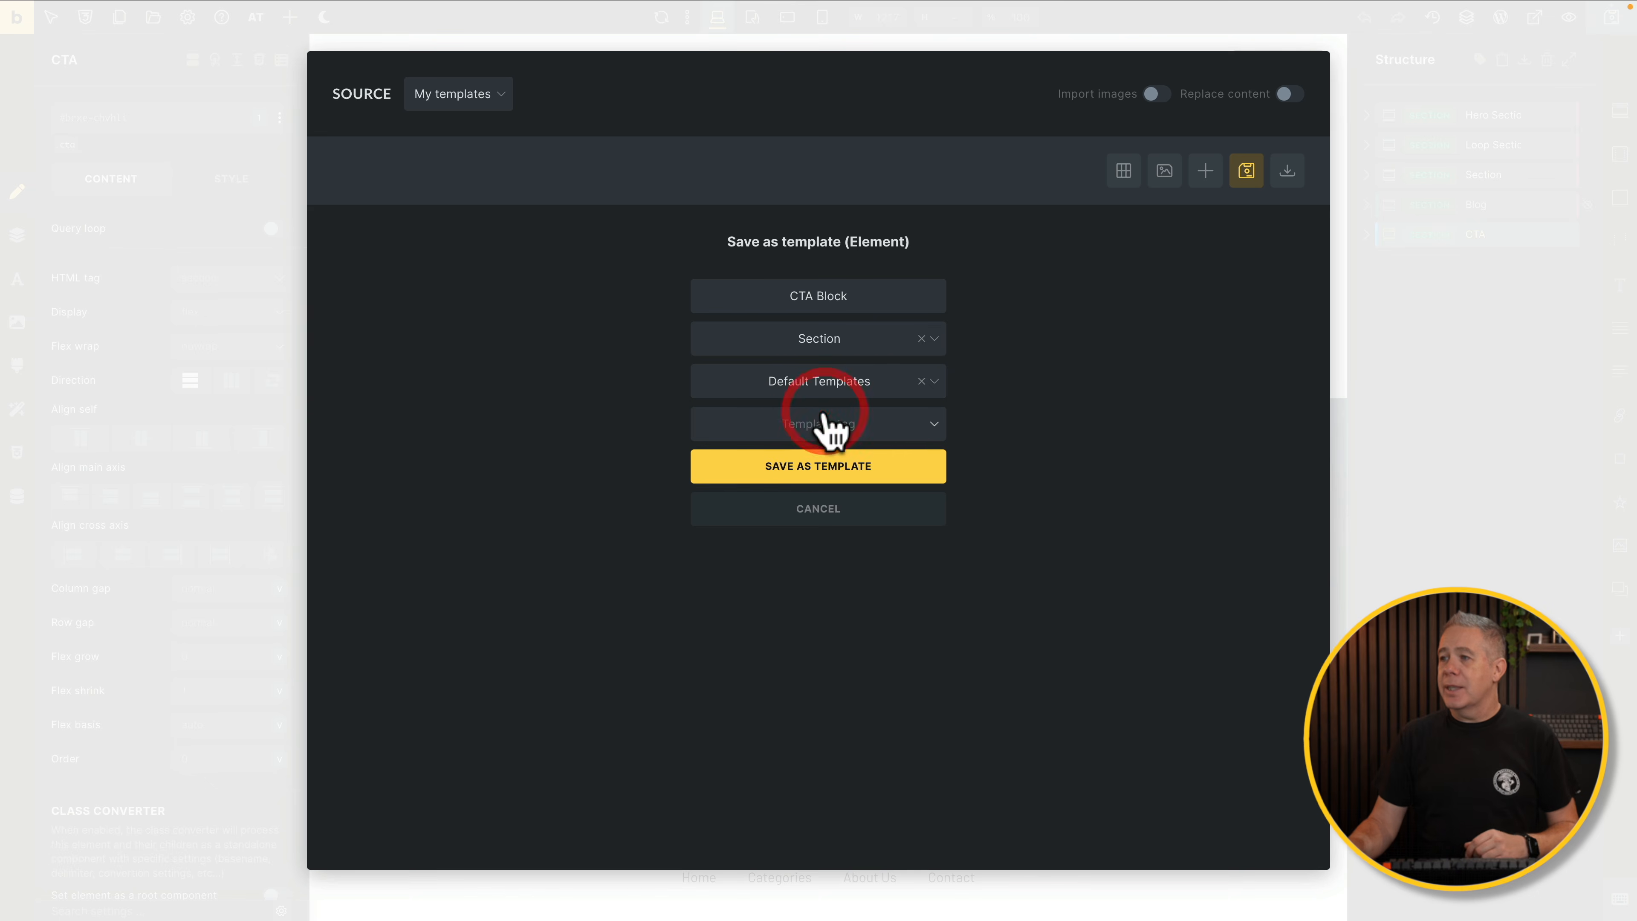
{"action": "left_click", "coordinate": [932, 427]}
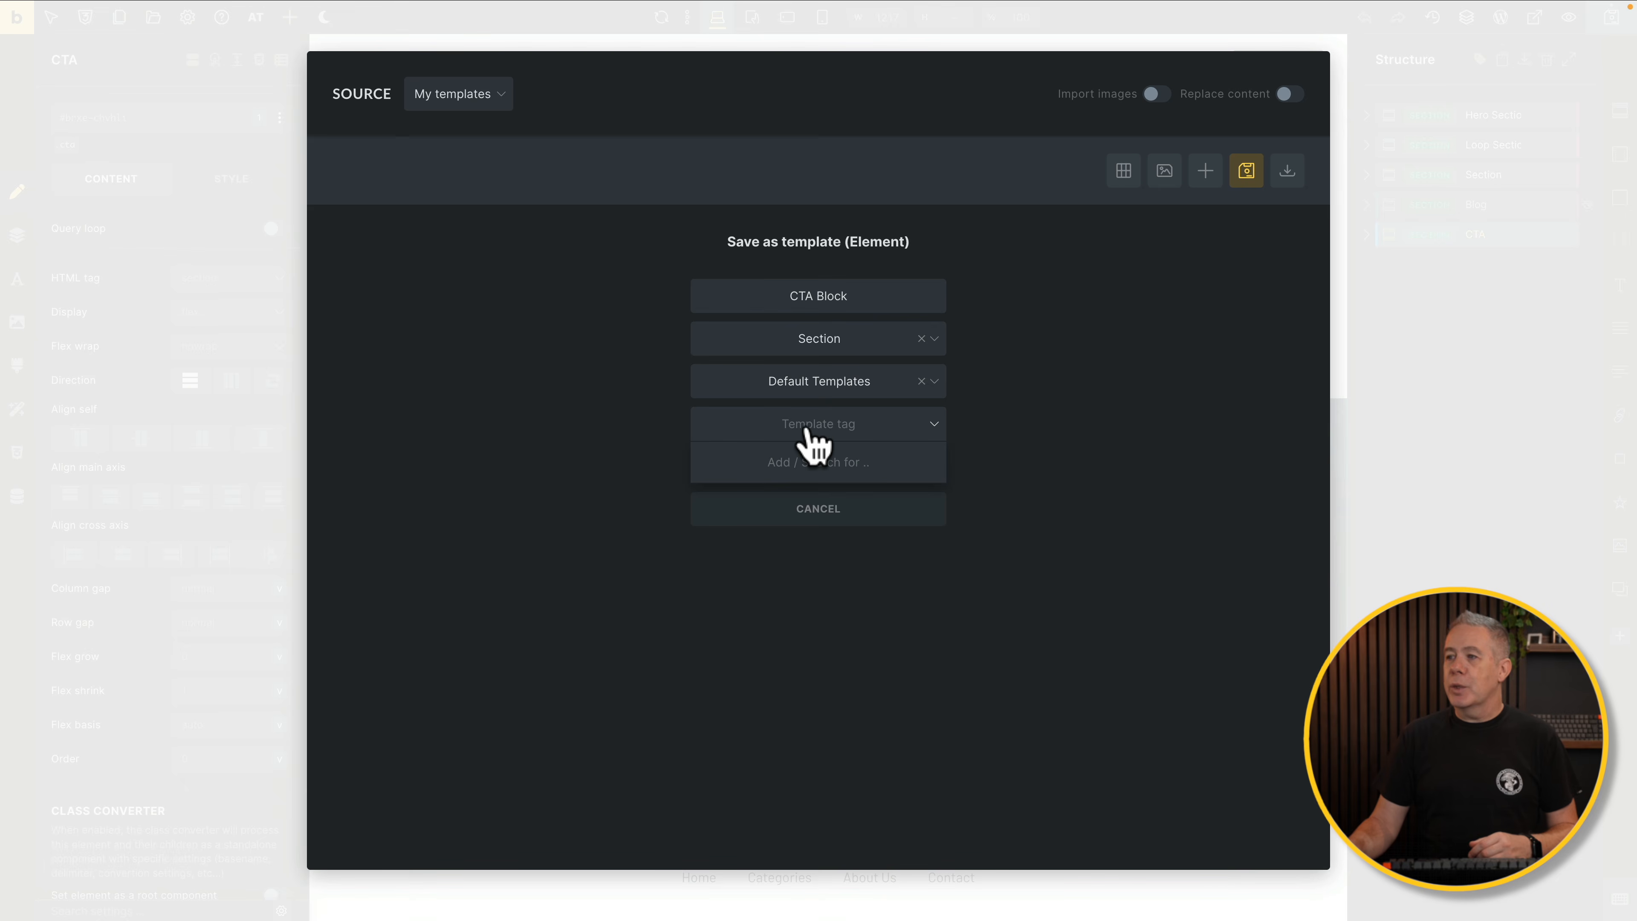
{"action": "left_click", "coordinate": [1013, 446]}
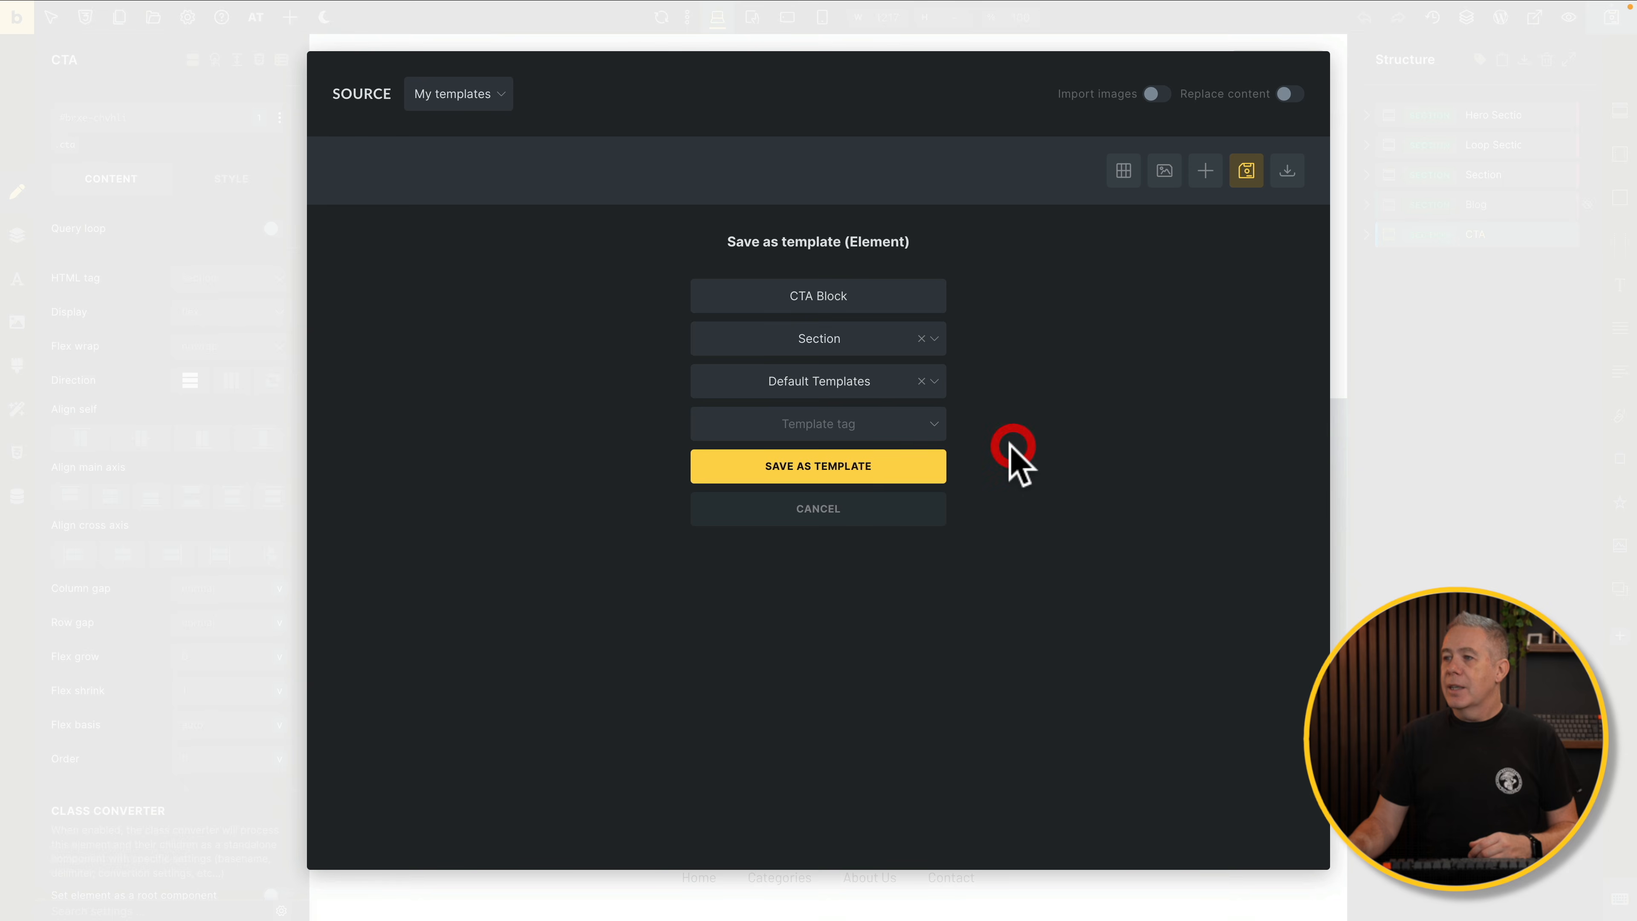
{"action": "left_click", "coordinate": [823, 469]}
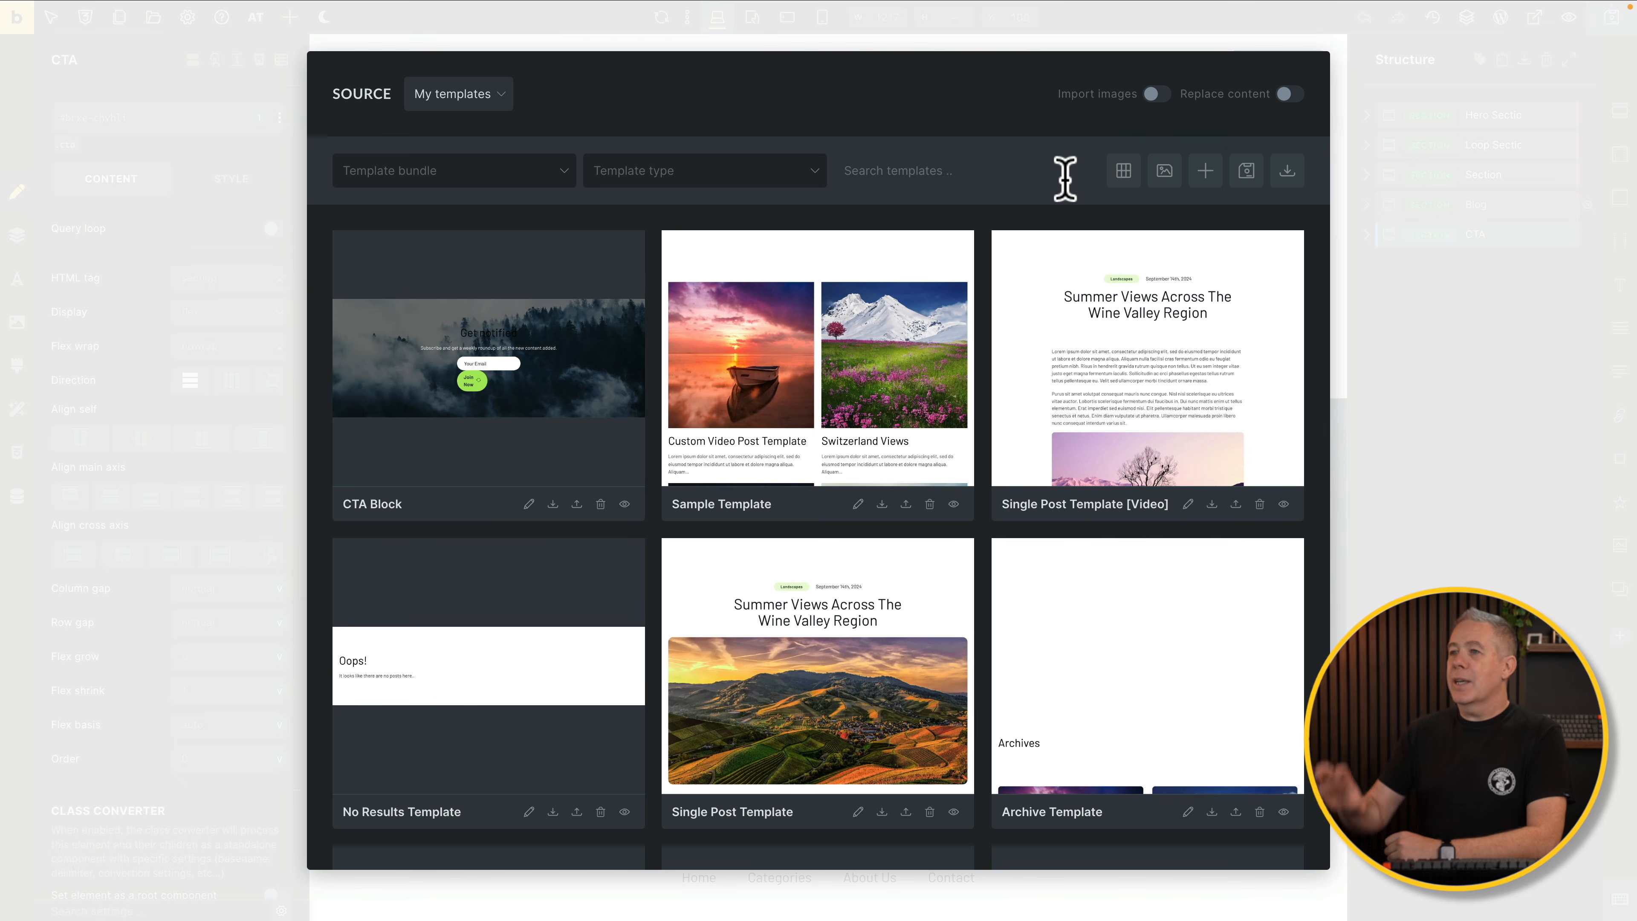
- Switch the template library to list view and back to grid view
{"action": "left_click", "coordinate": [1123, 174]}
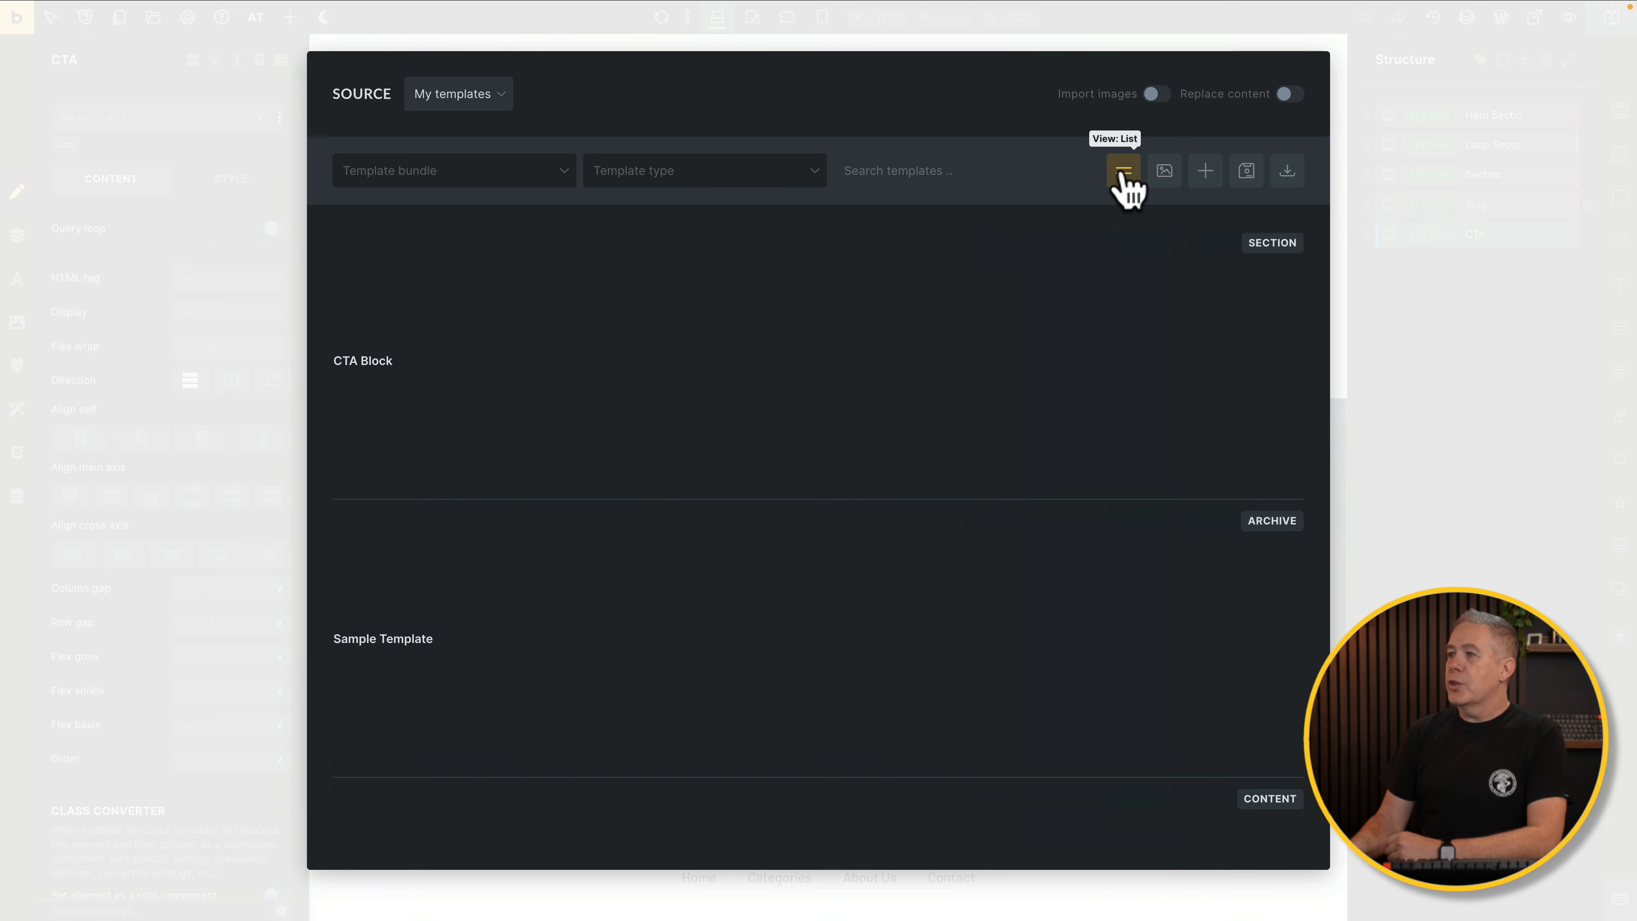
{"action": "mouse_move", "coordinate": [770, 383]}
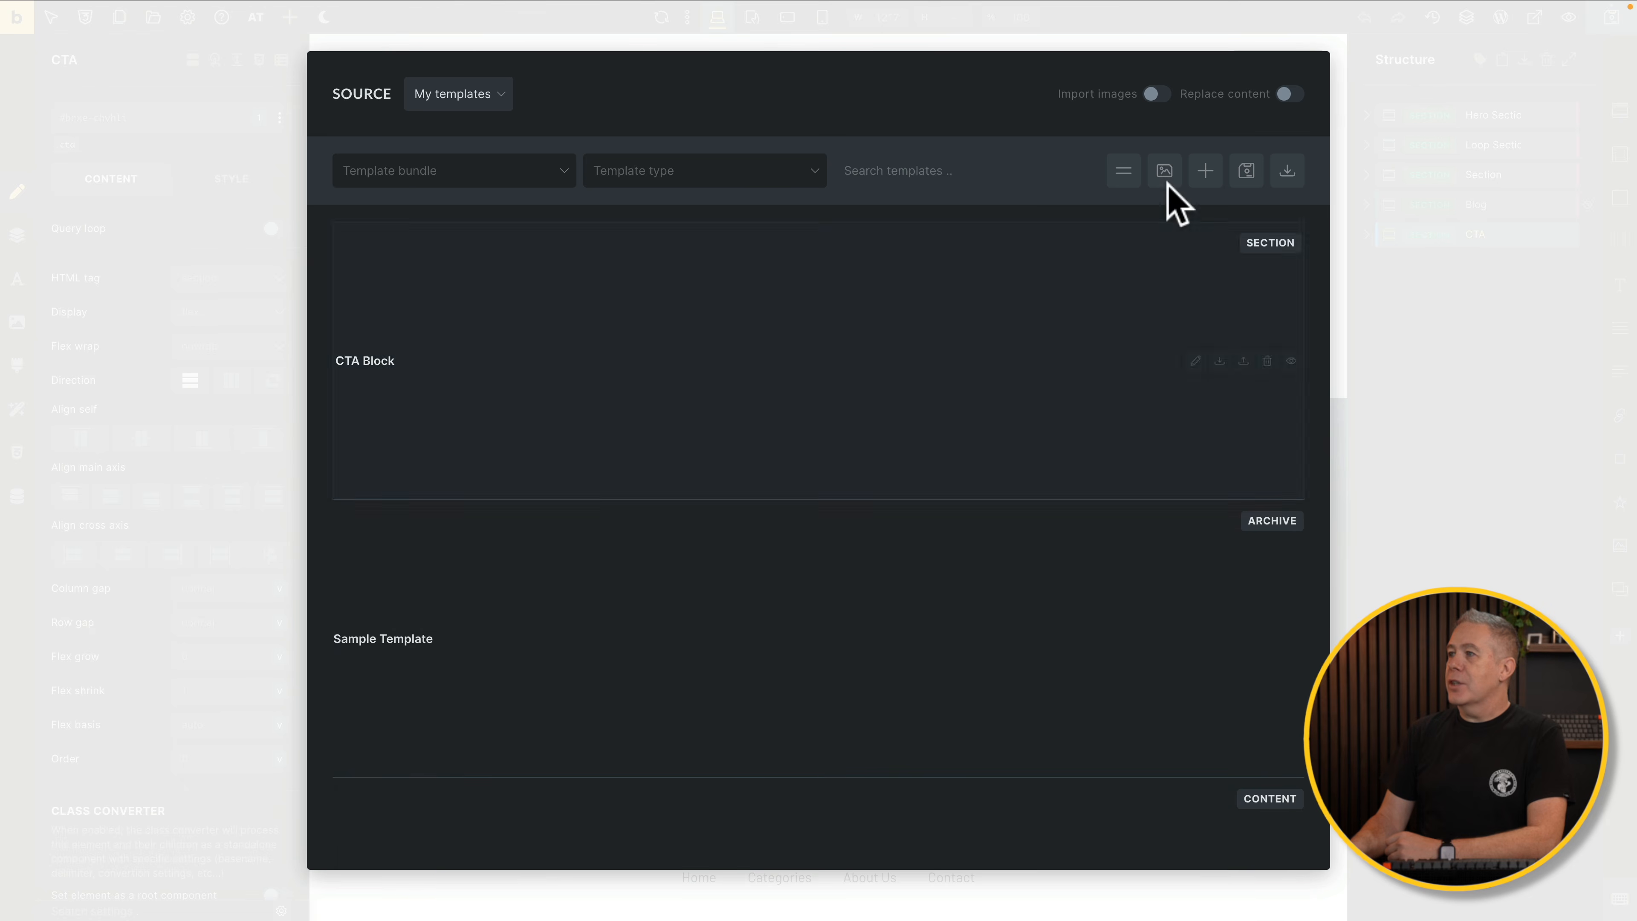
{"action": "left_click", "coordinate": [1123, 172]}
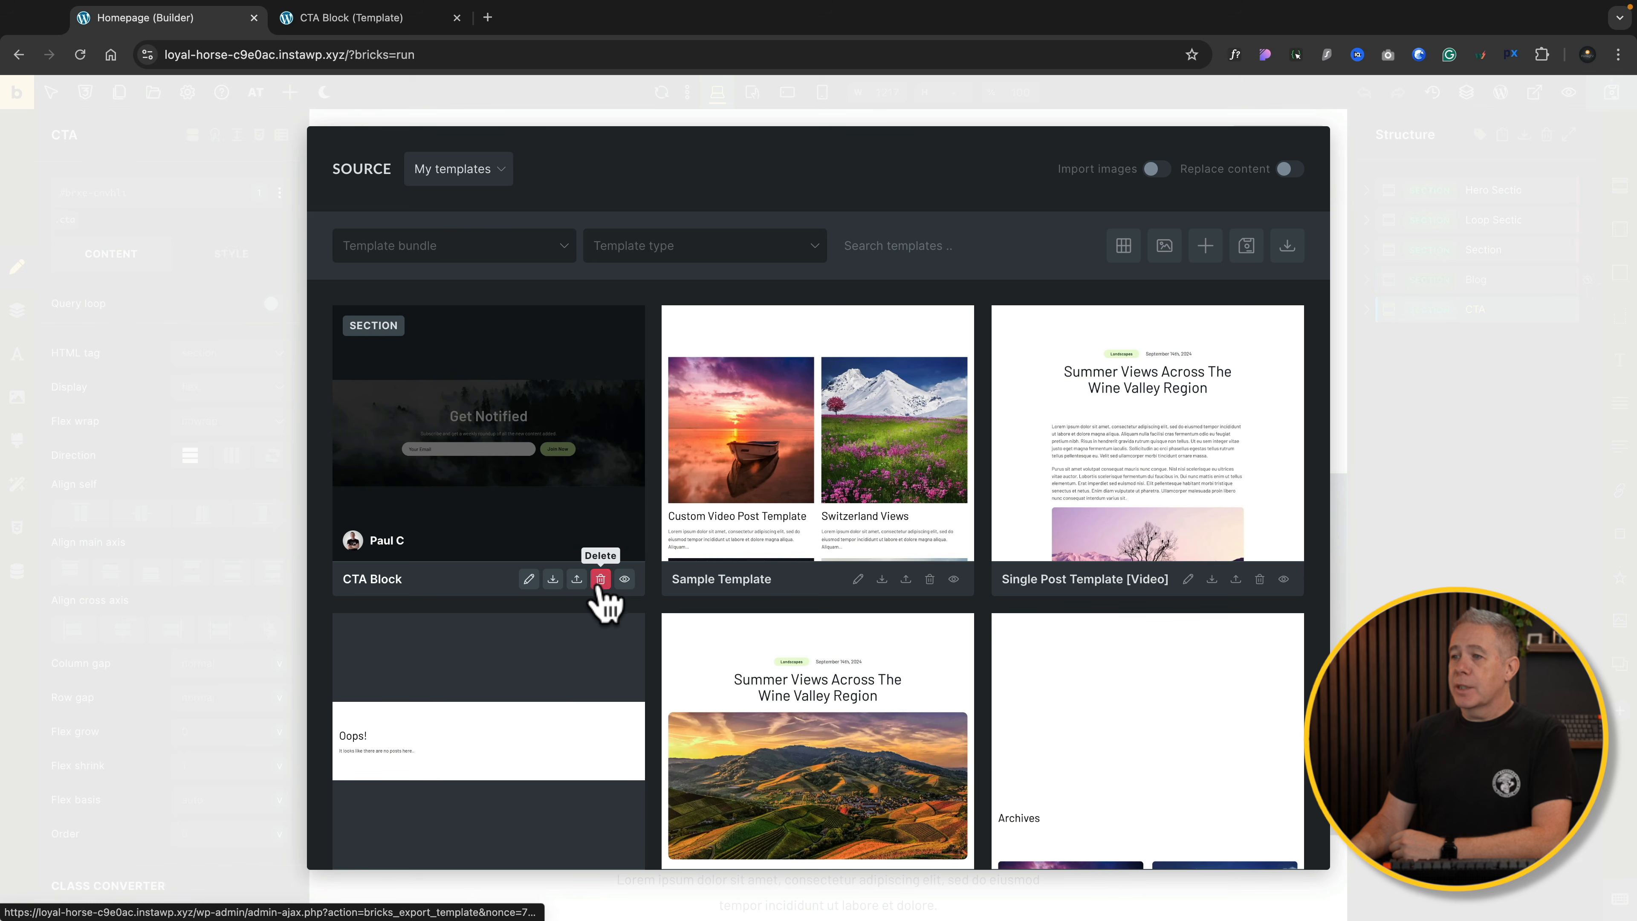
- Preview the saved CTA Block template on the front end and close both the preview and the template library
{"action": "left_click", "coordinate": [624, 579]}
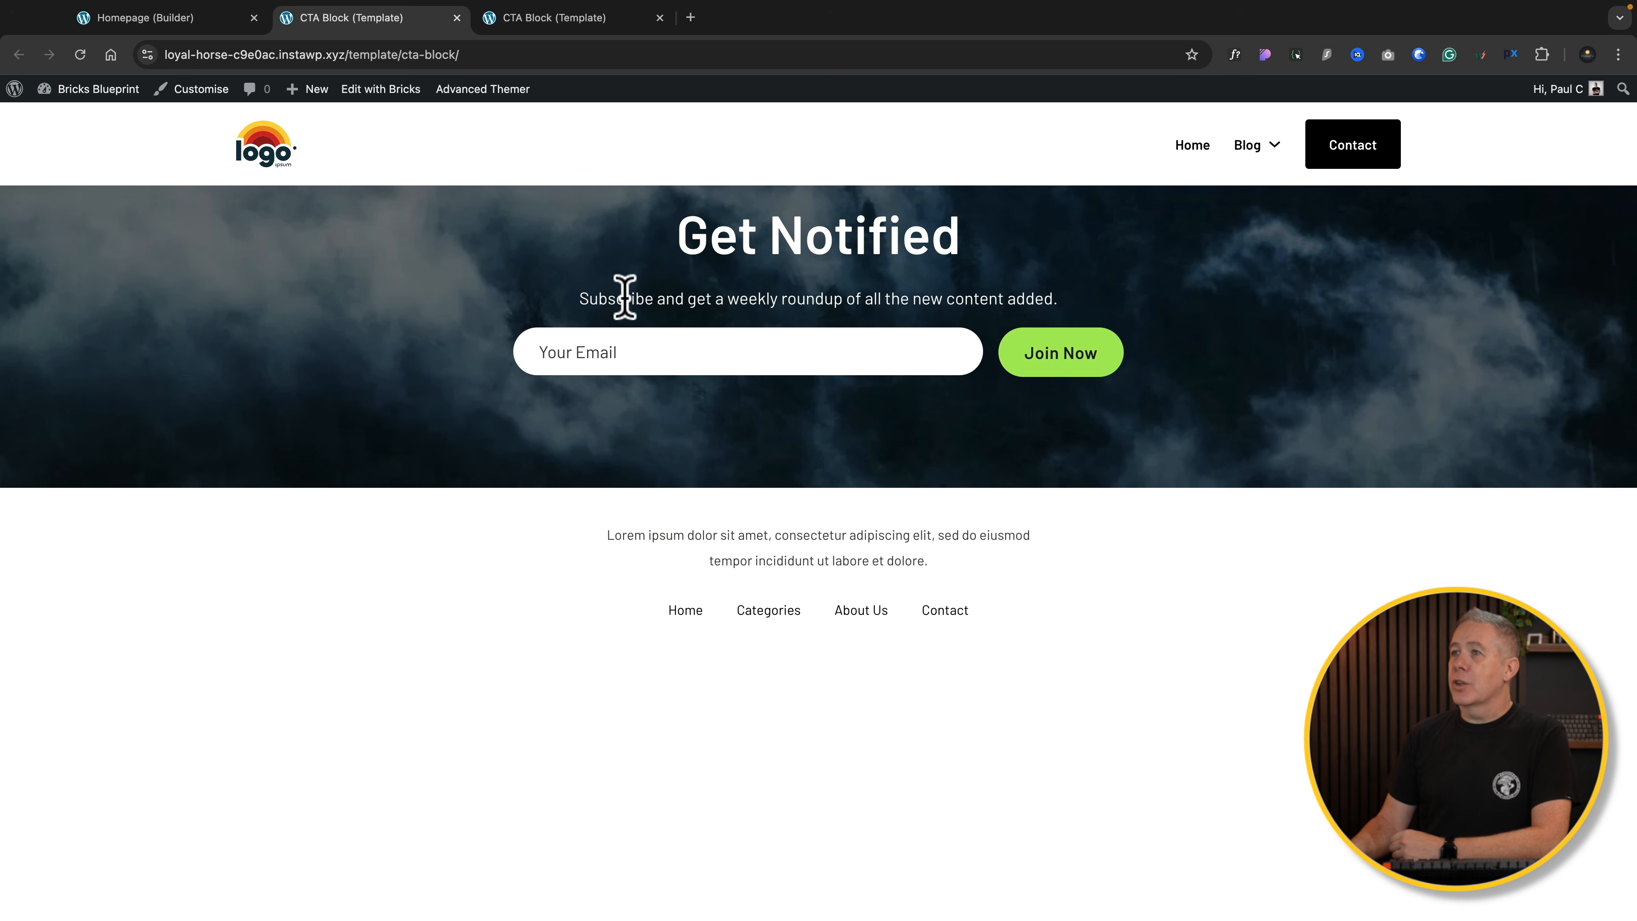
{"action": "left_click", "coordinate": [457, 18]}
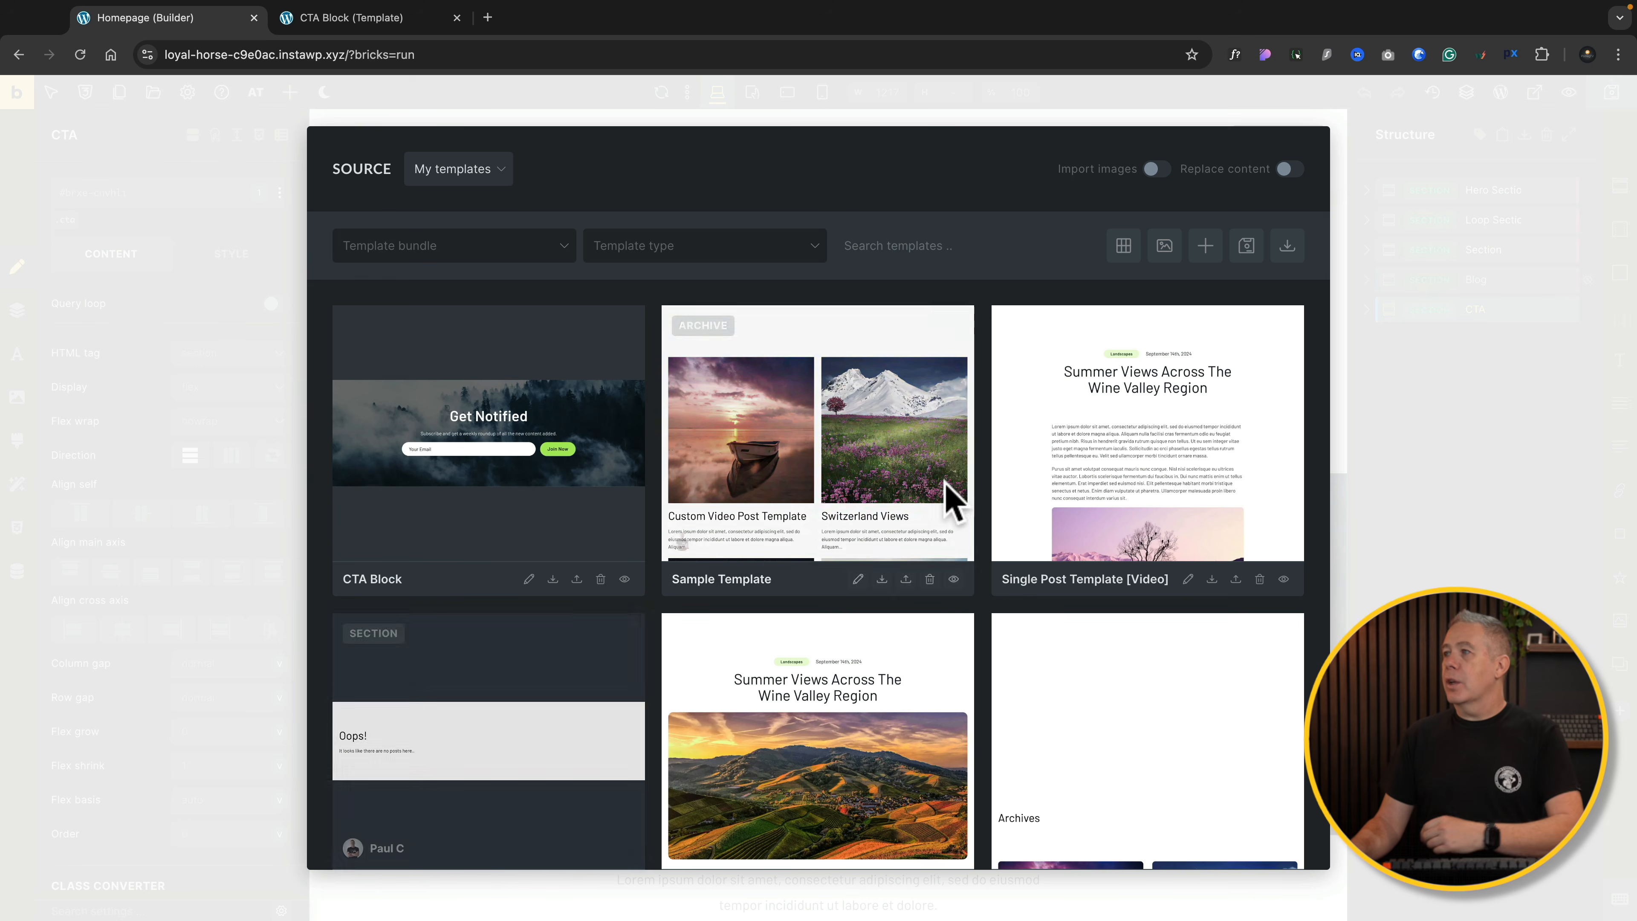
{"action": "left_click", "coordinate": [1382, 343]}
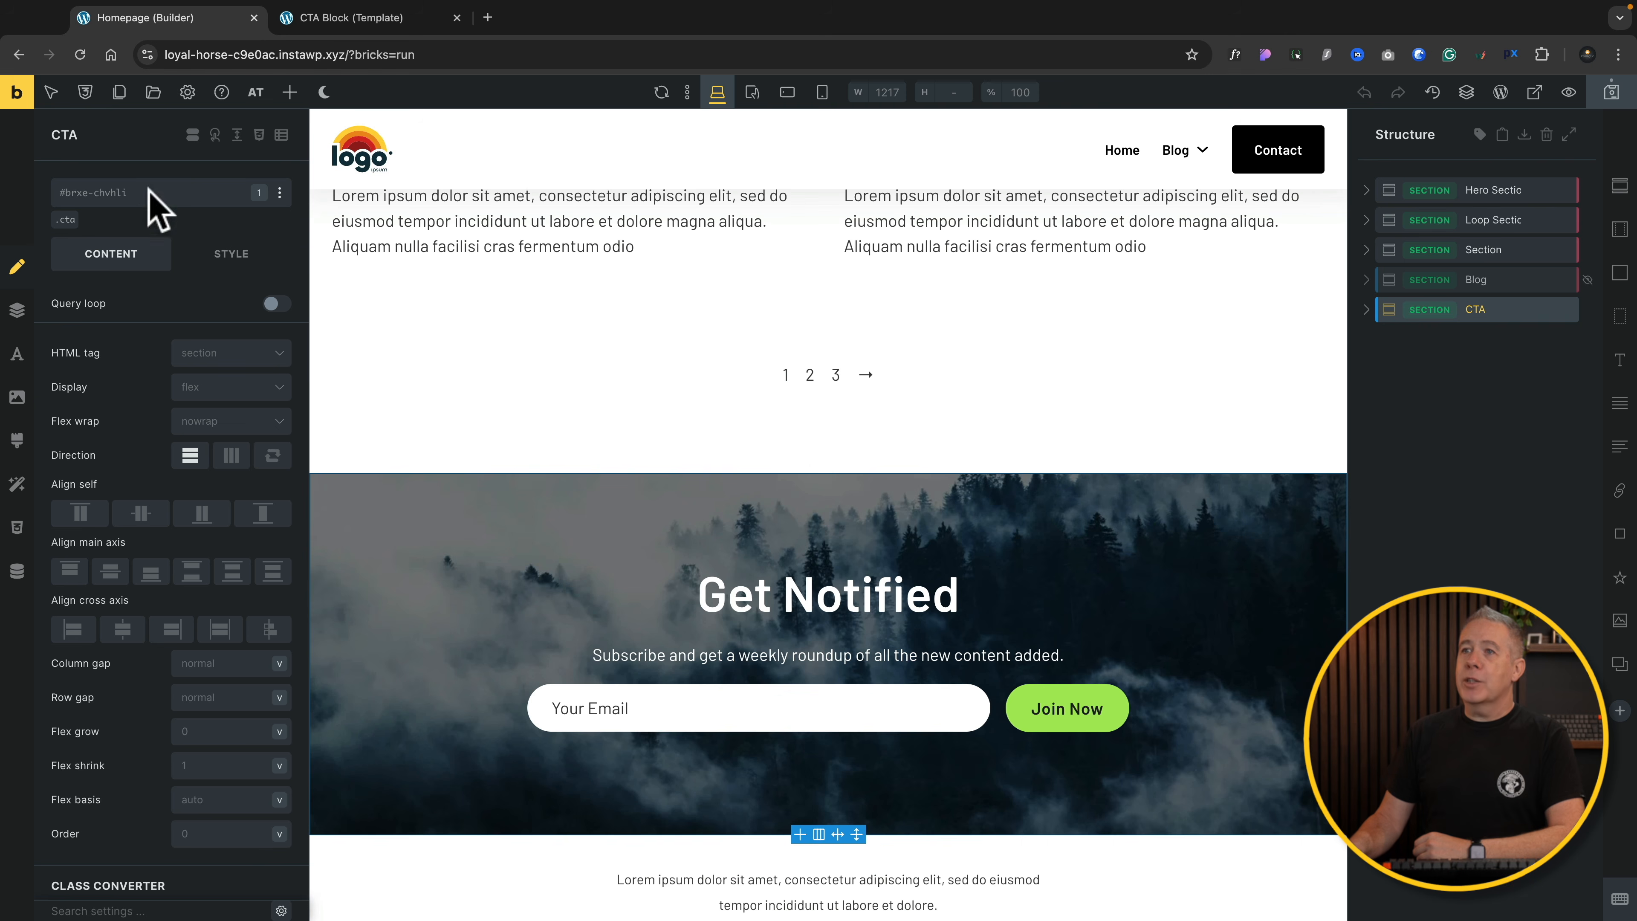
- Leave the homepage builder without saving and insert the CTA Block template into the Sample Template archive layout
{"action": "left_click", "coordinate": [18, 94]}
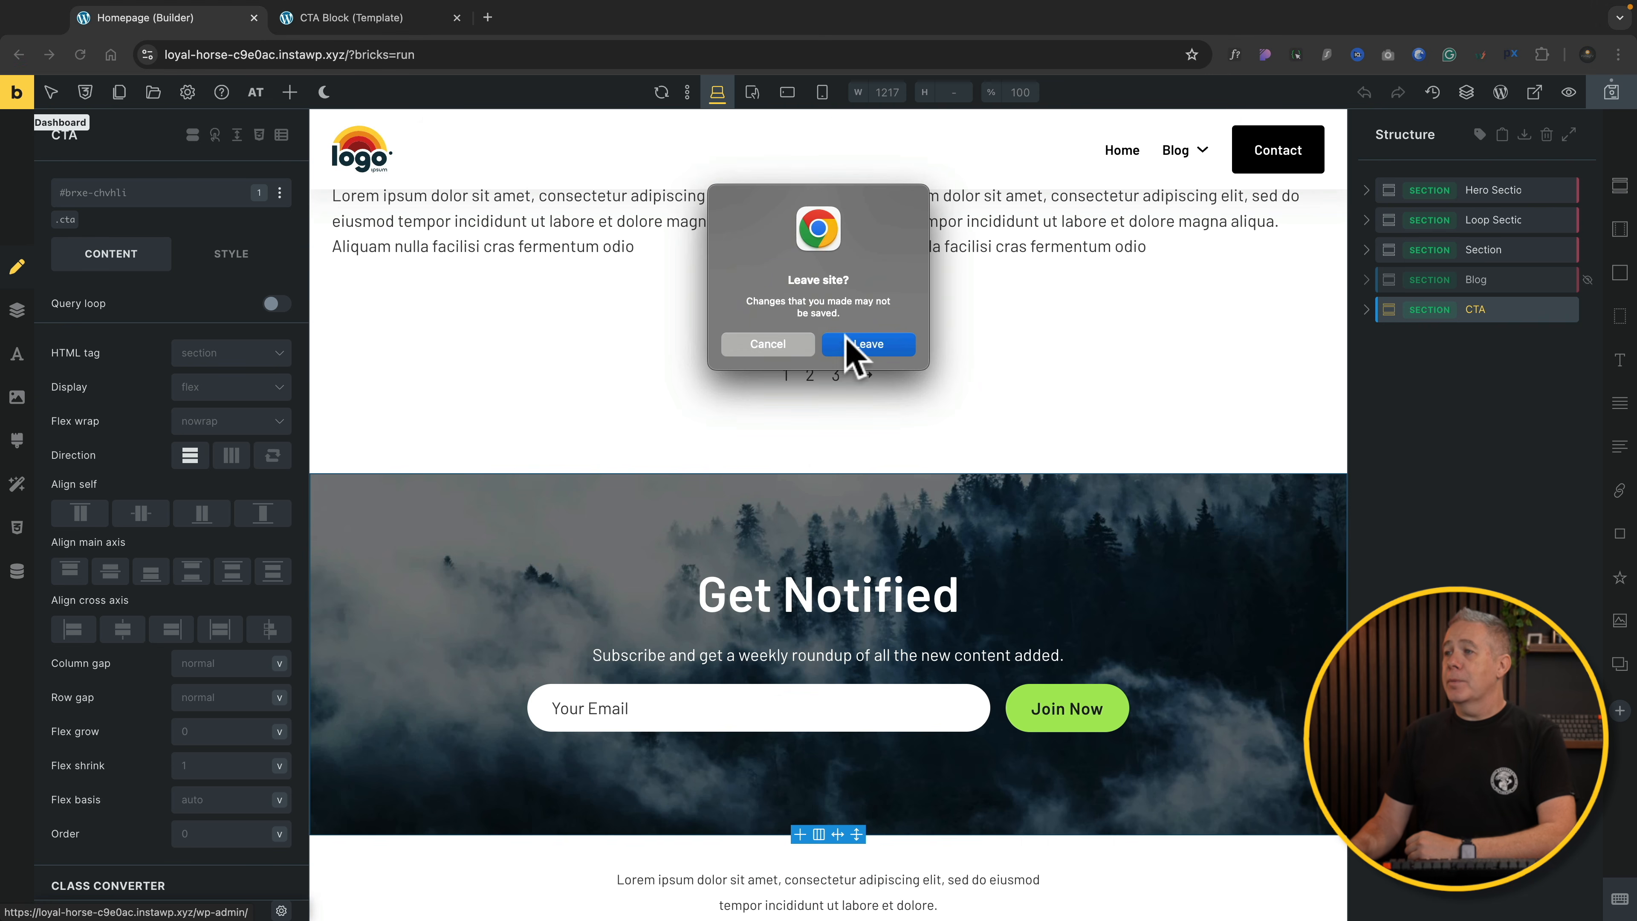
{"action": "left_click", "coordinate": [867, 345]}
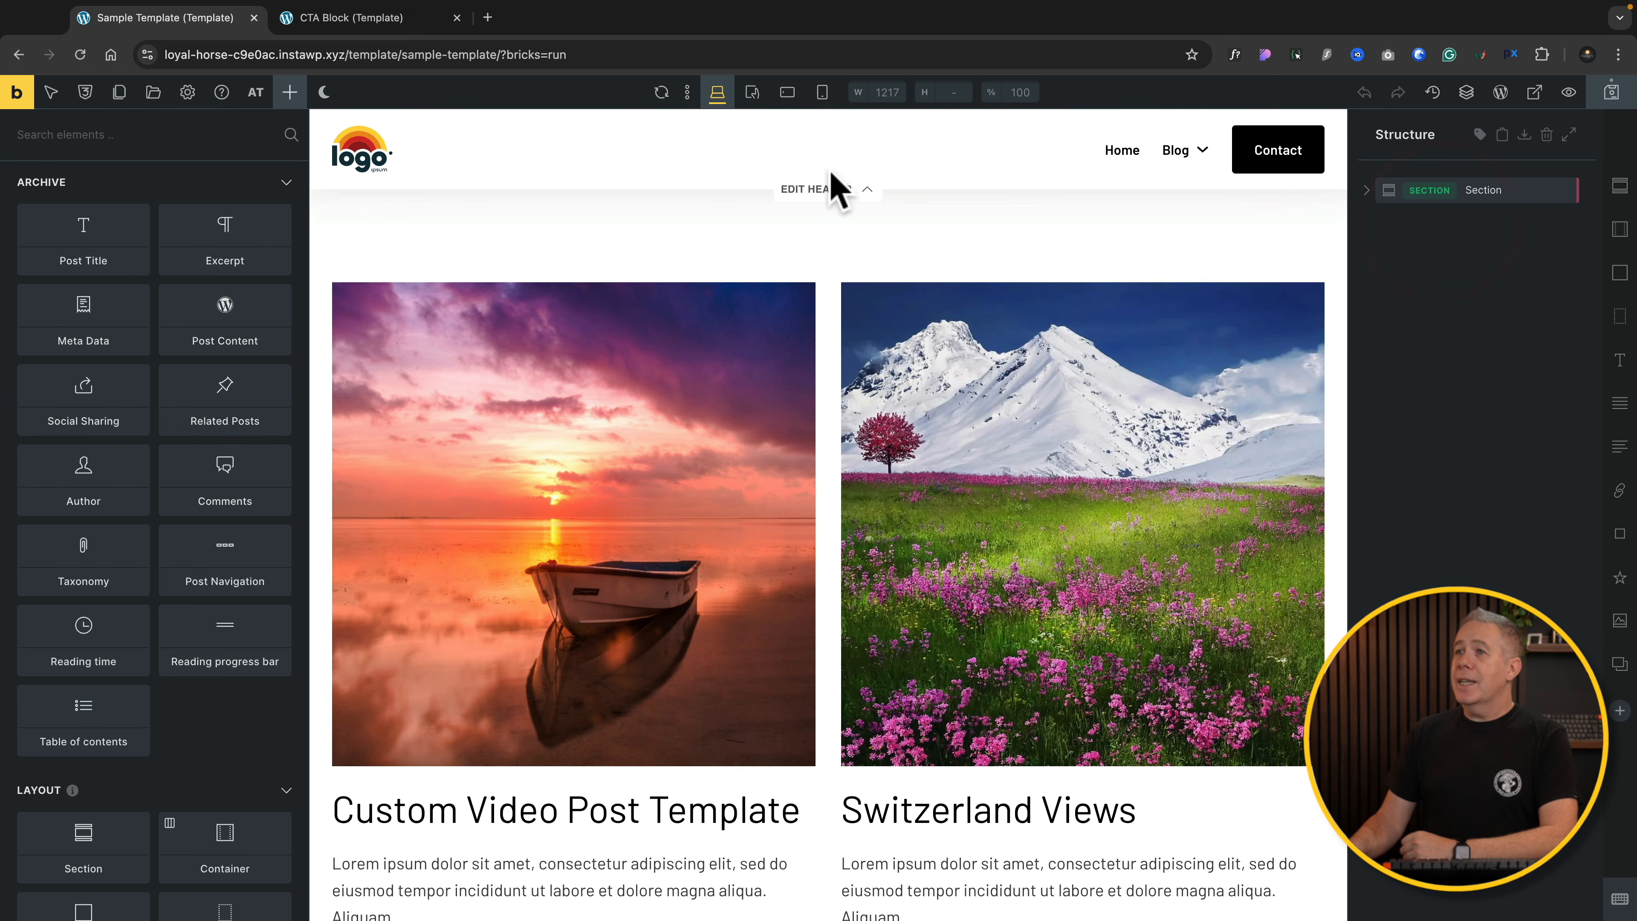
{"action": "left_click", "coordinate": [155, 93]}
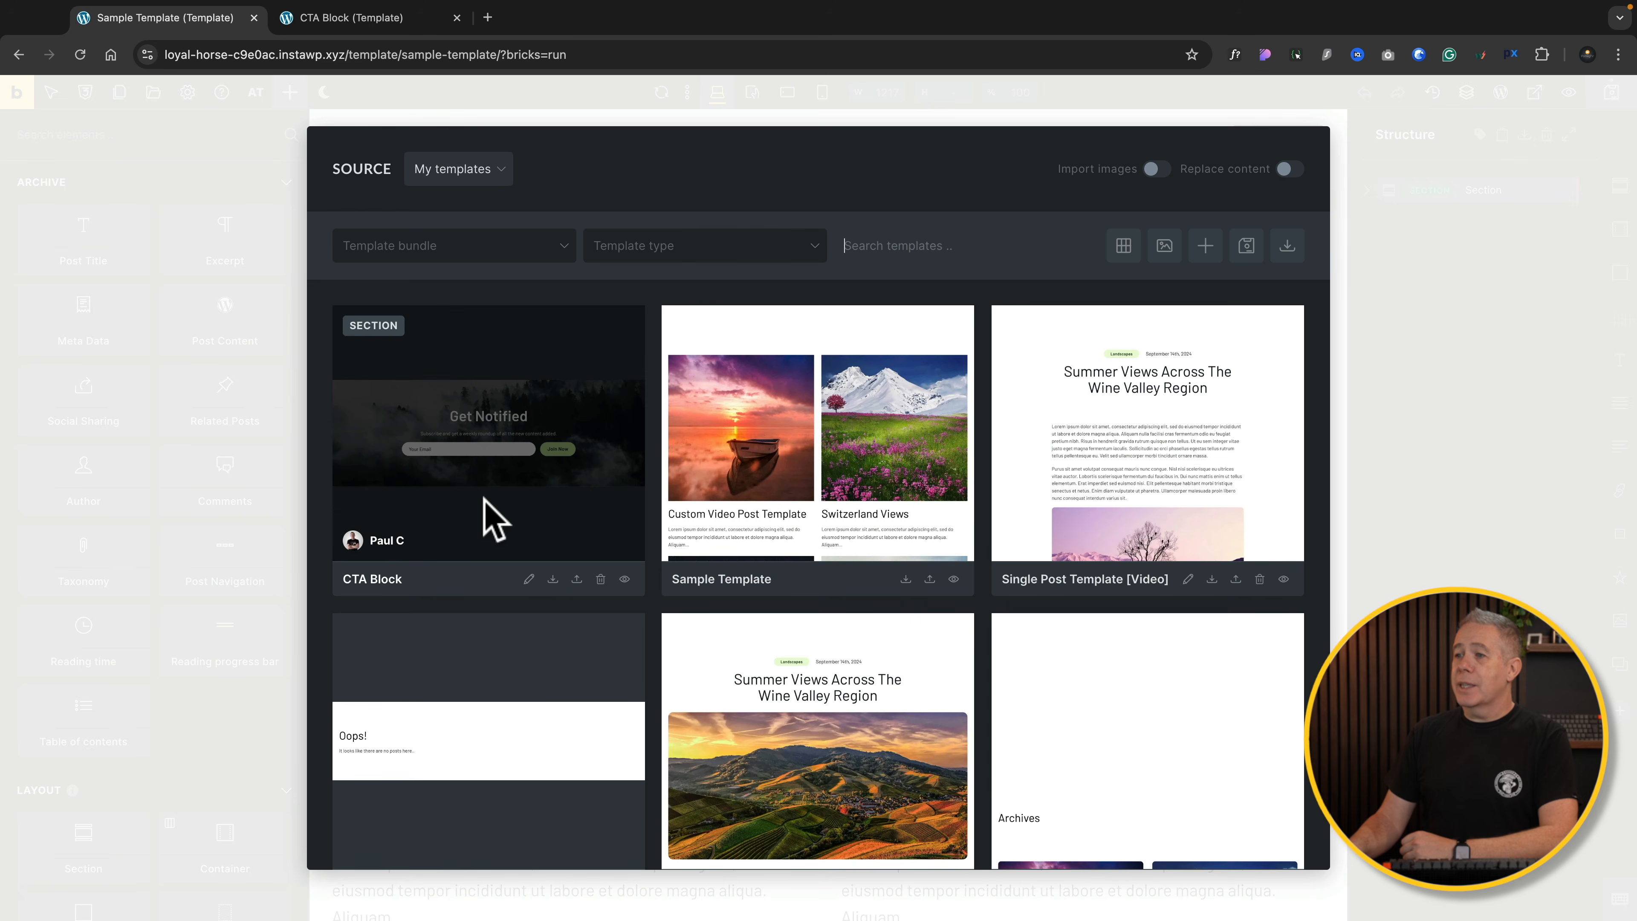
{"action": "left_click", "coordinate": [553, 578]}
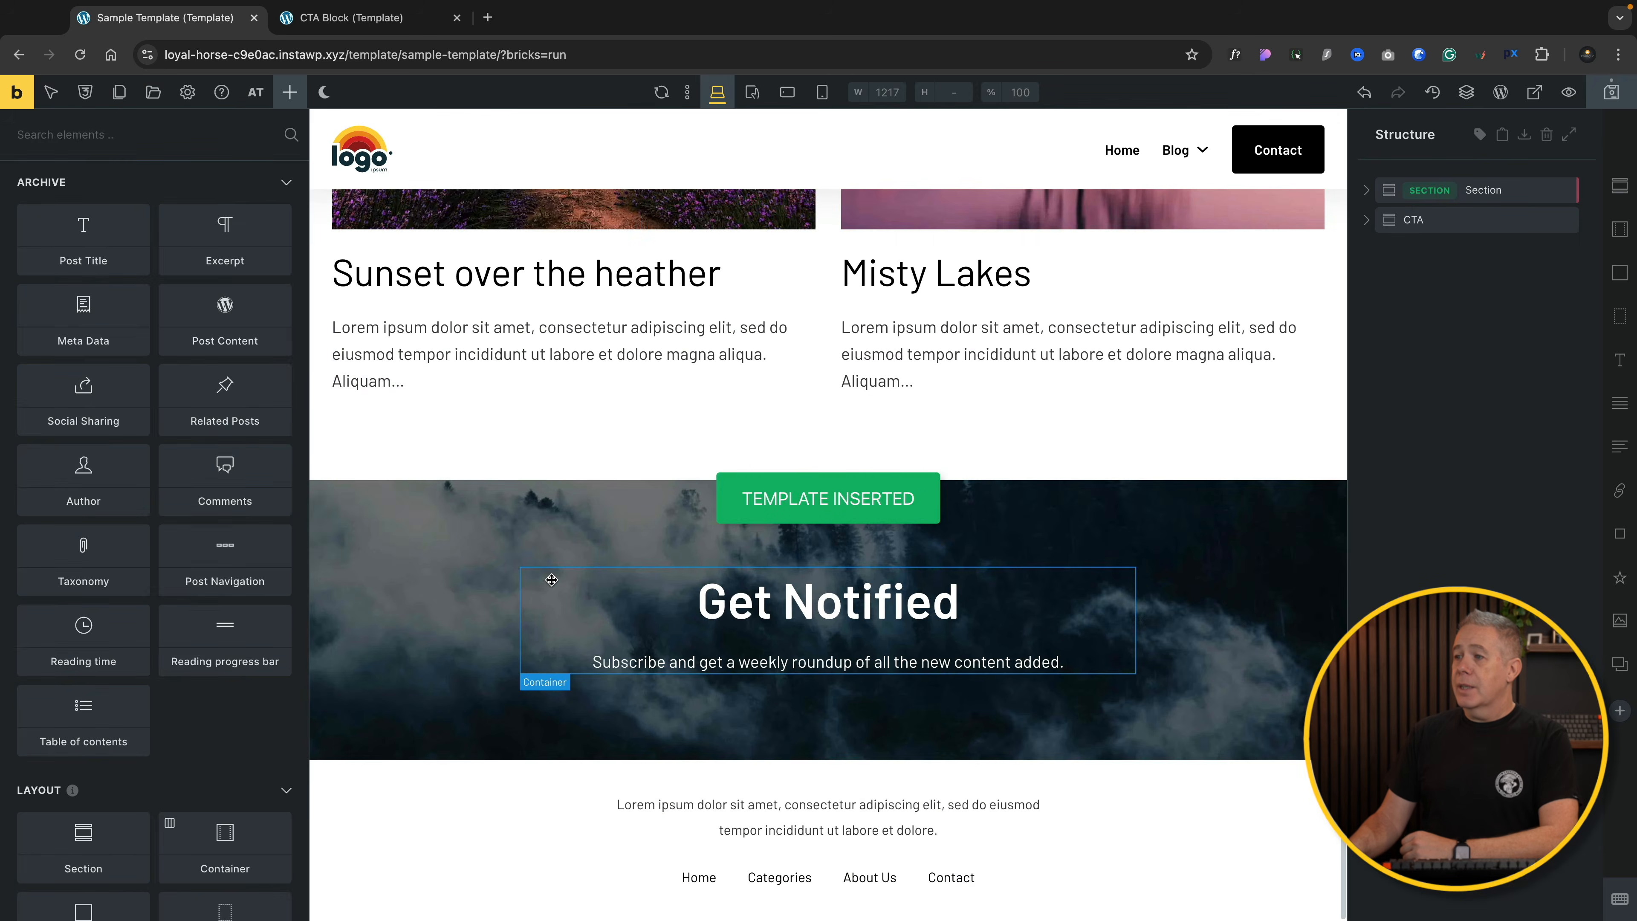
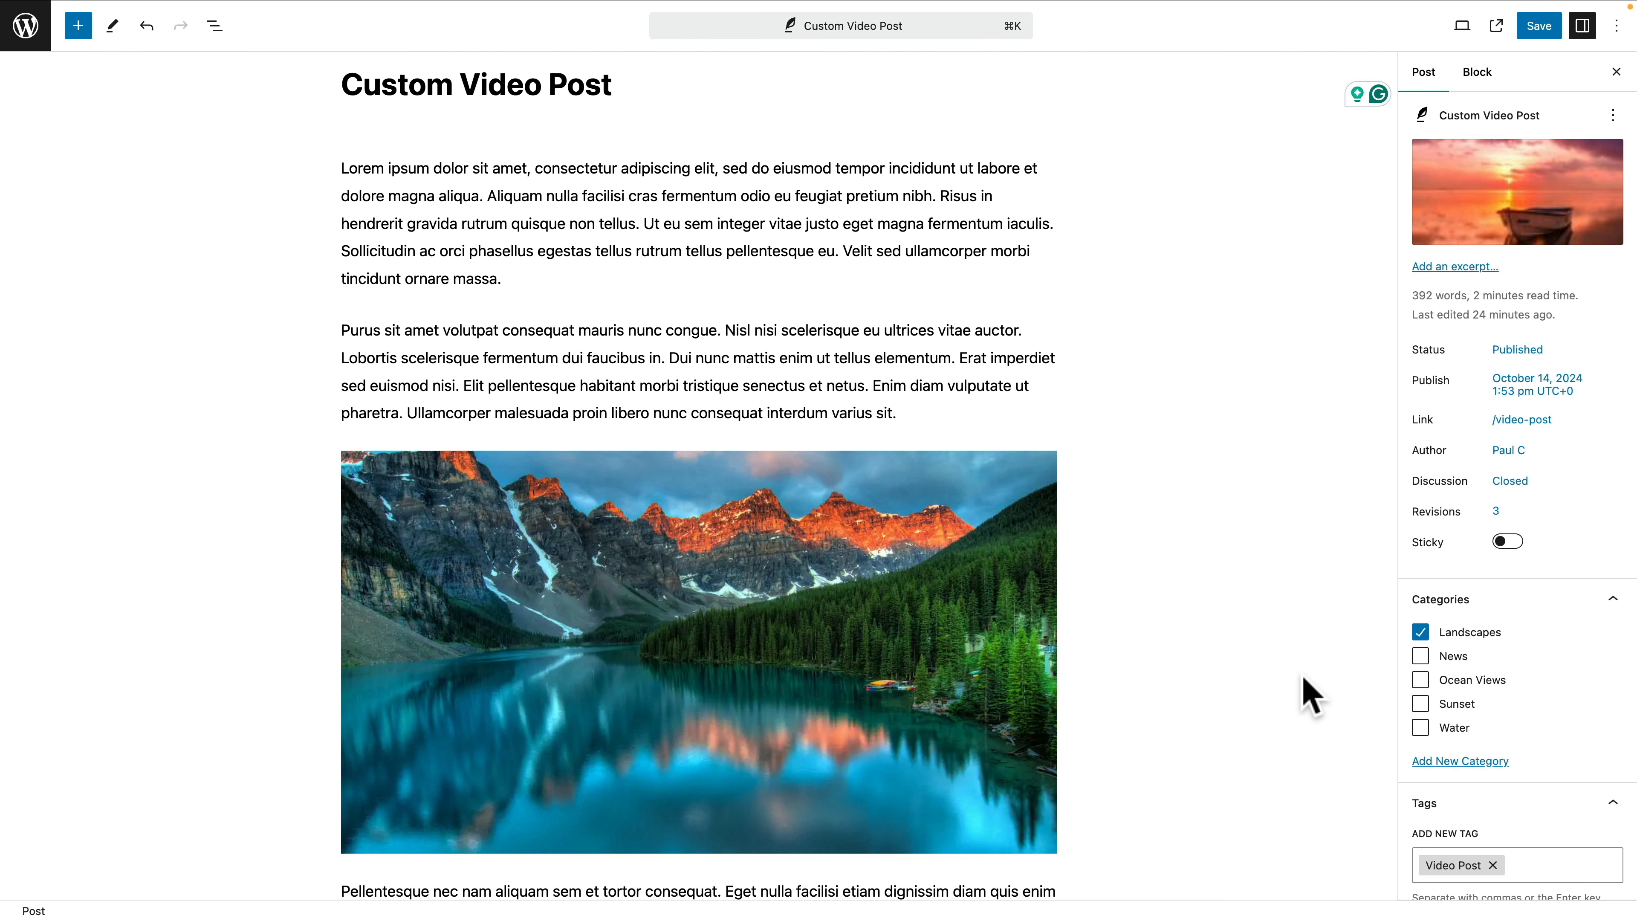
- Examine the tag and the YouTube Video ID custom field in the Custom Video Post's settings
{"action": "scroll", "coordinate": [1462, 713], "scroll_direction": "down", "scroll_amount": 3}
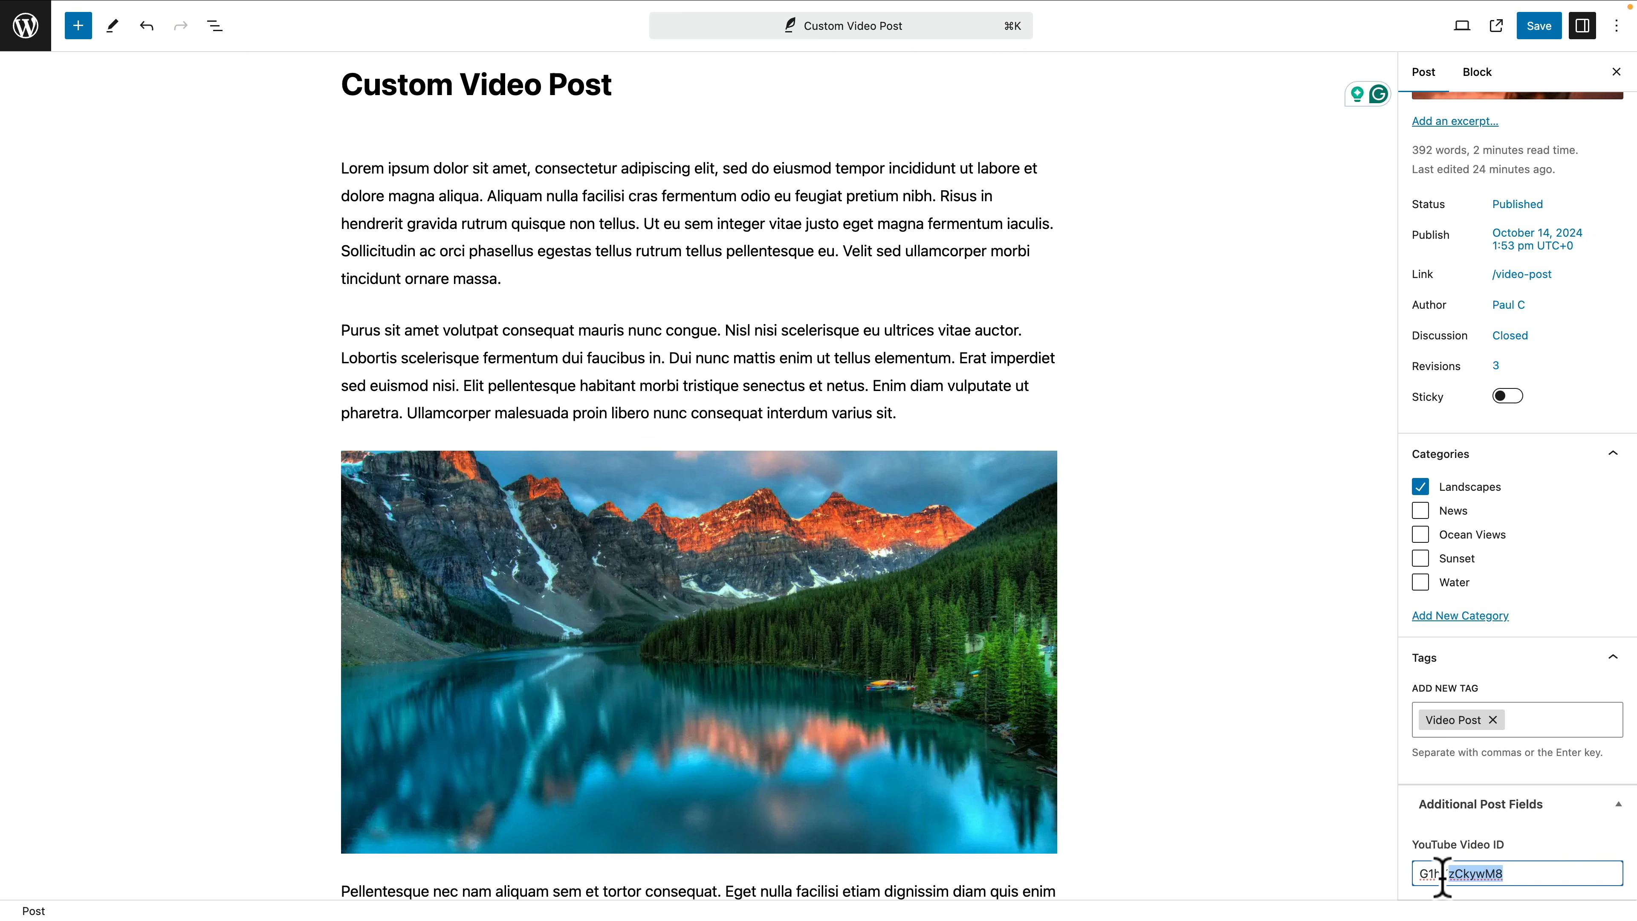
{"action": "left_click", "coordinate": [1422, 878]}
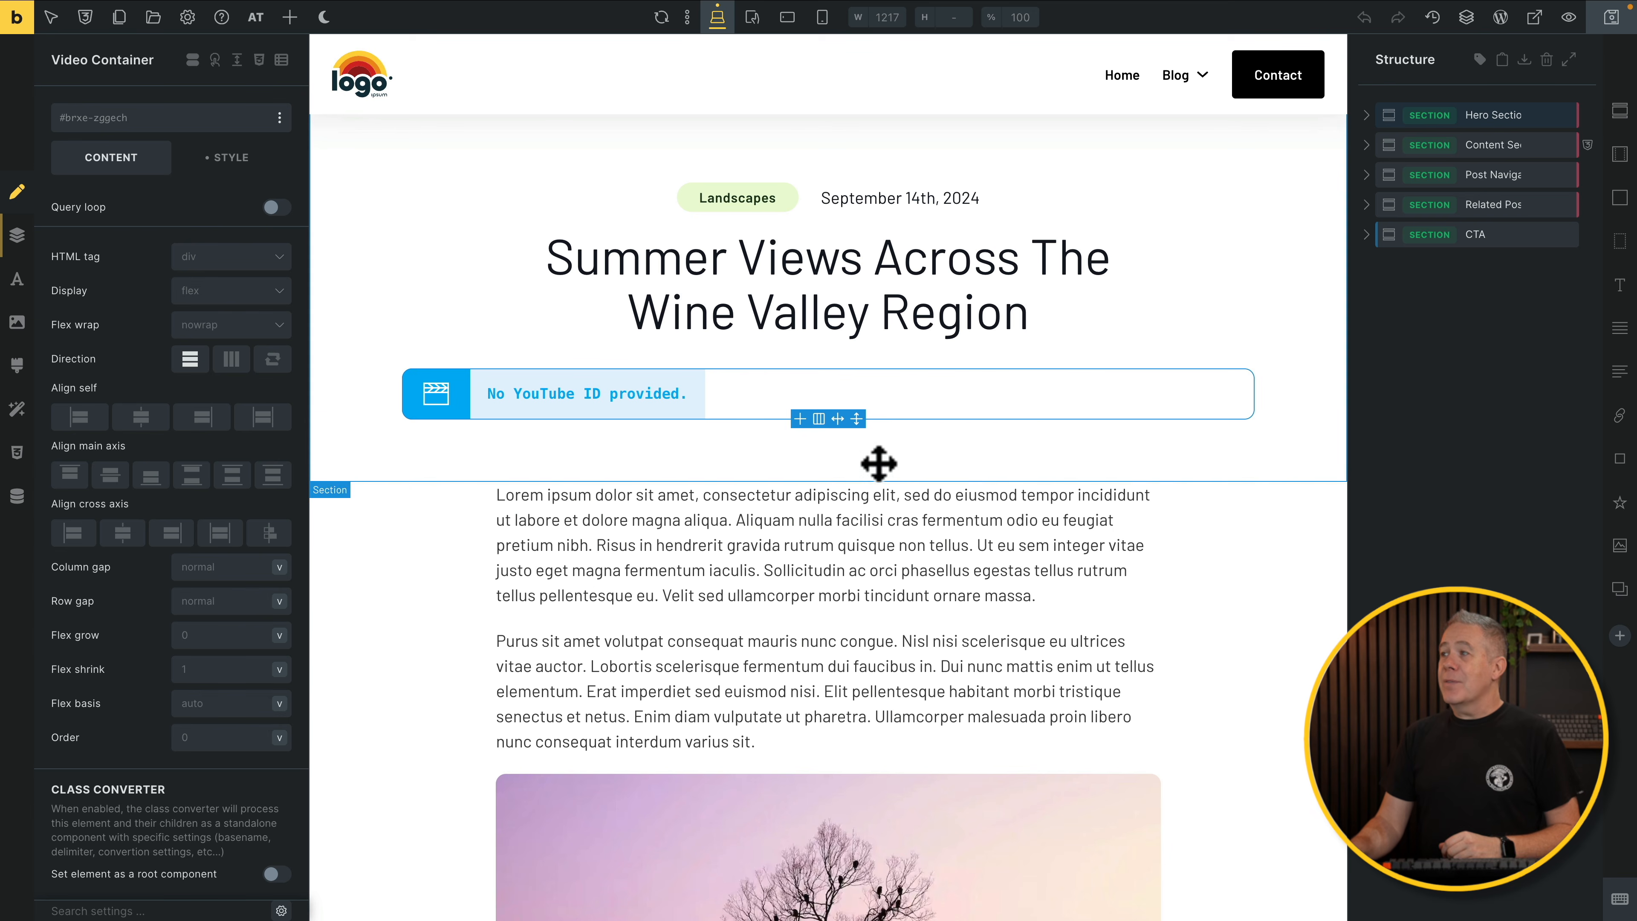
- Inspect the Video element inside the hero section's video container and its dynamic YouTube video ID source
{"action": "left_click", "coordinate": [1366, 114]}
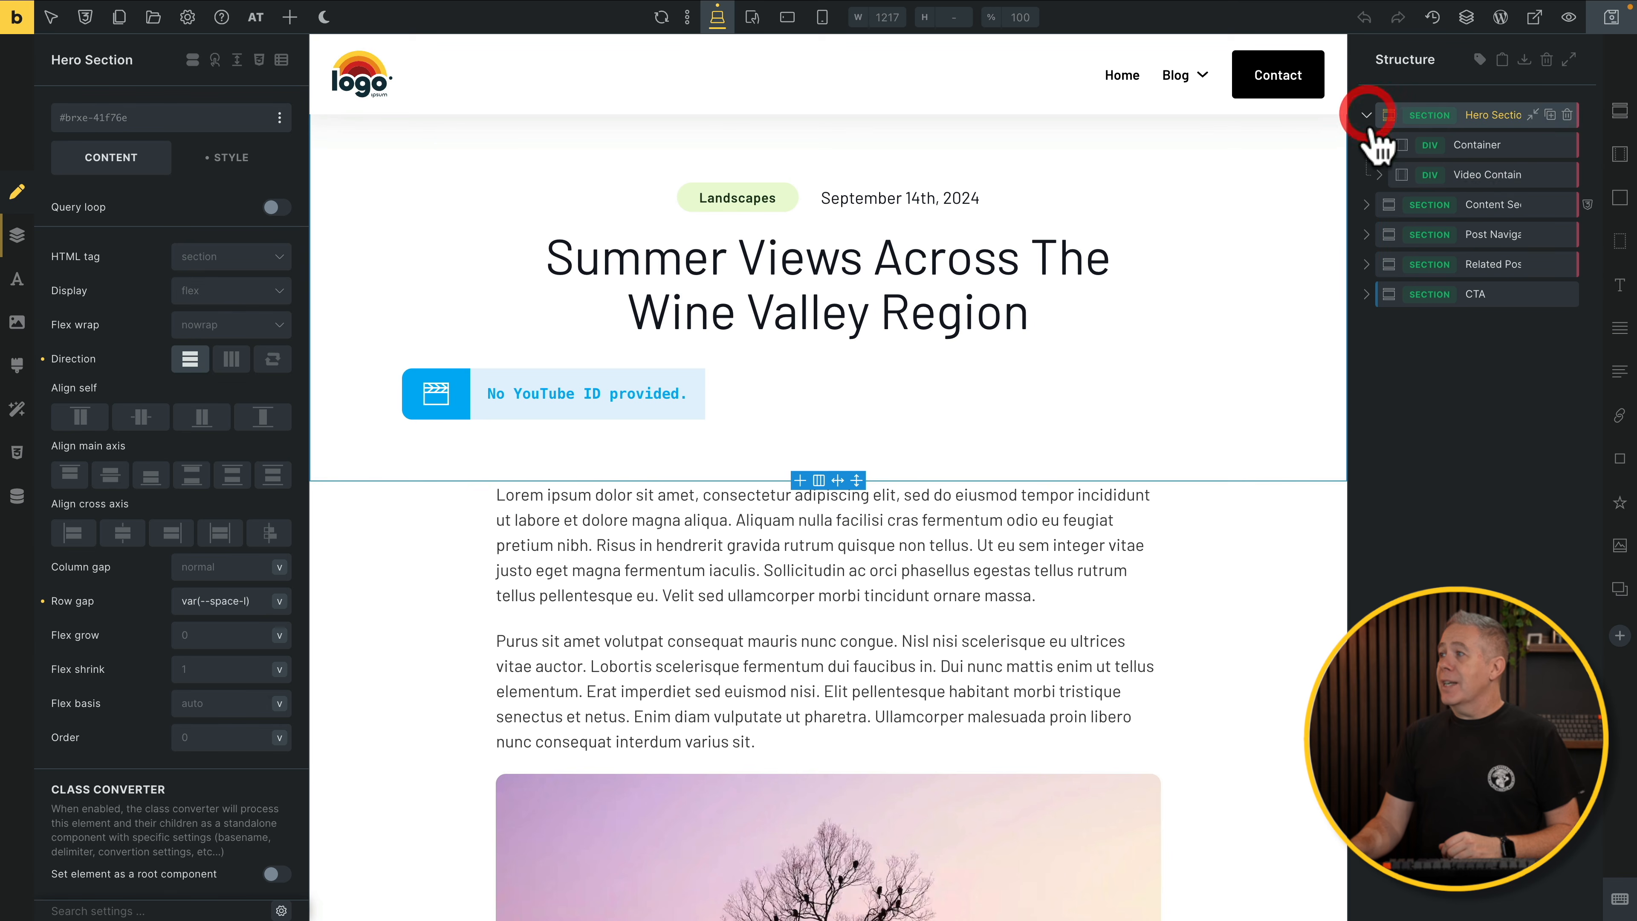
{"action": "left_click", "coordinate": [1518, 174]}
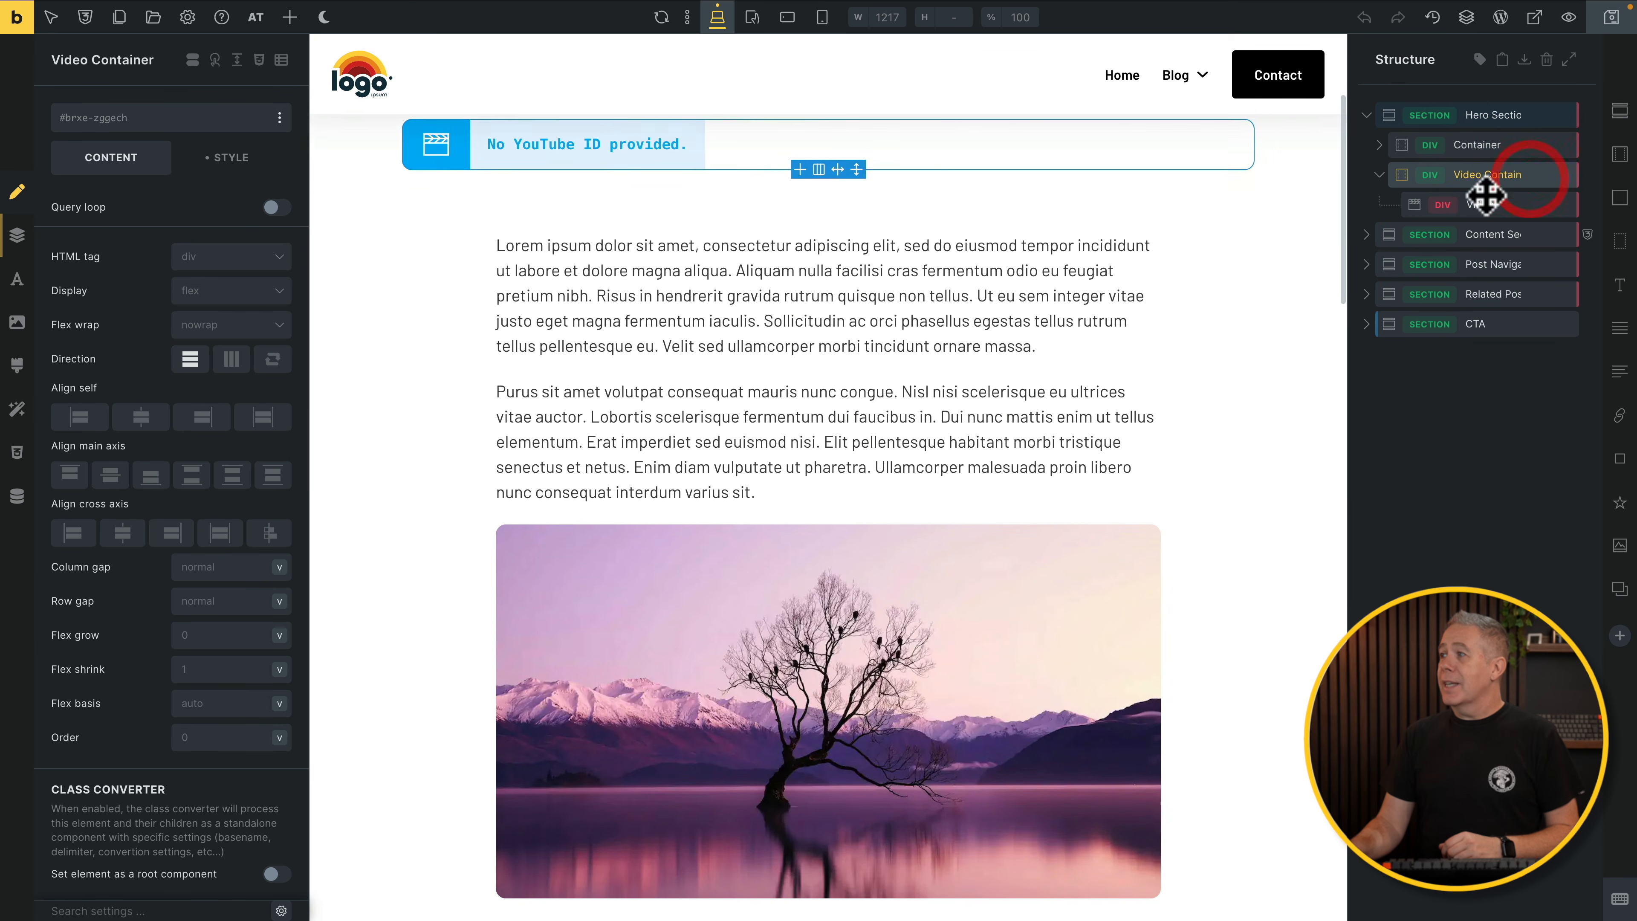
{"action": "scroll", "coordinate": [1070, 406], "scroll_direction": "up", "scroll_amount": 2}
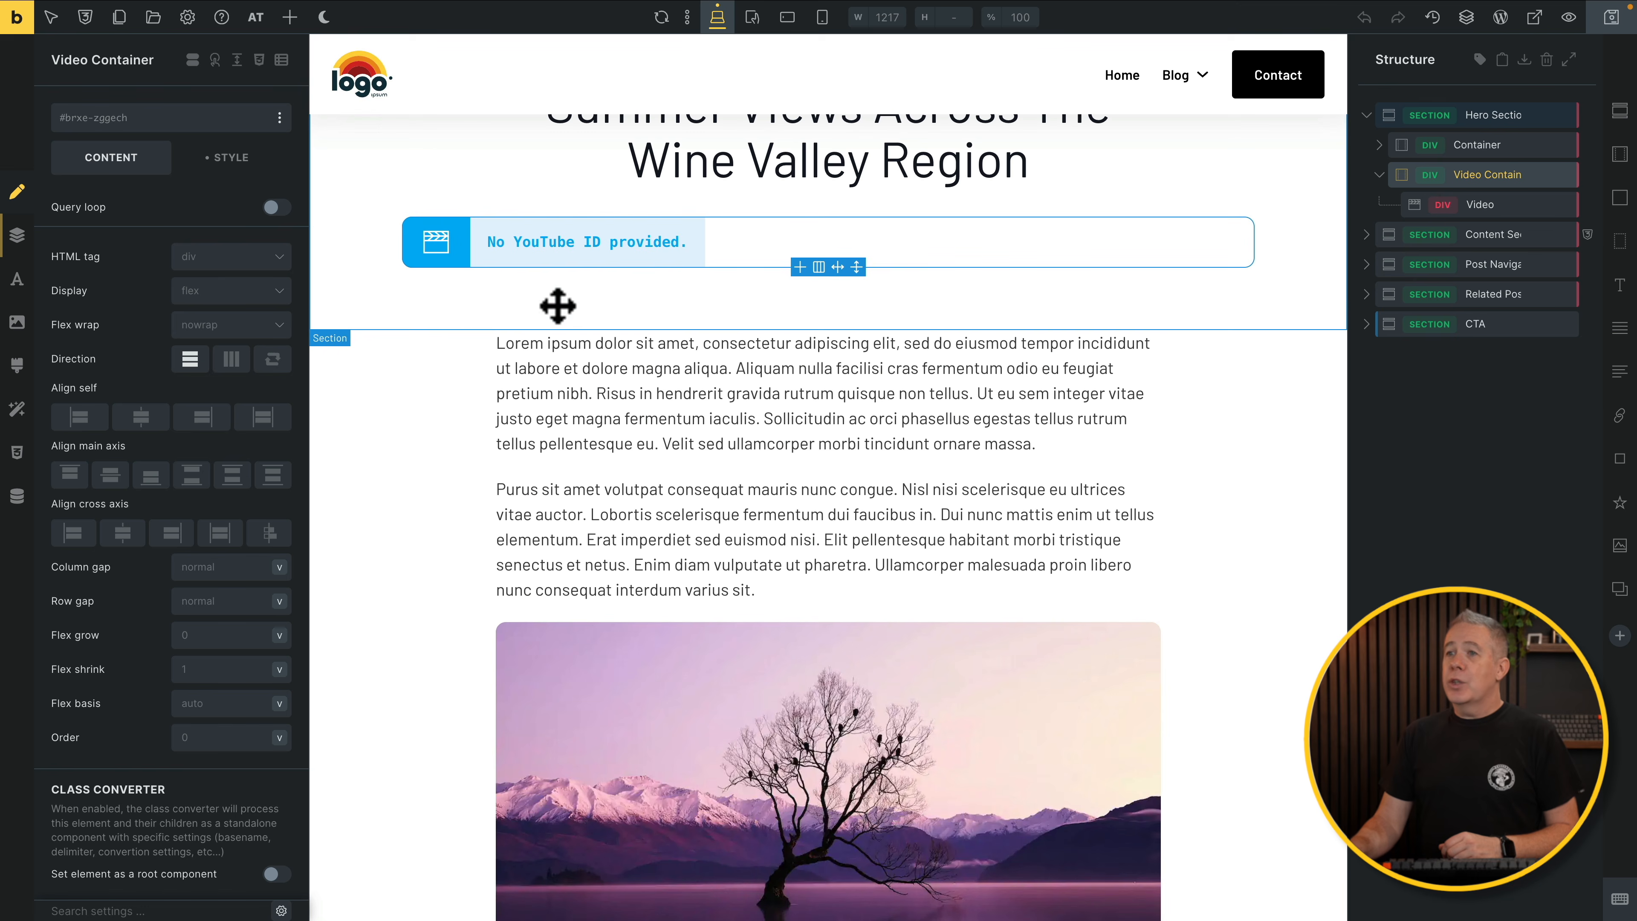
{"action": "left_click", "coordinate": [1463, 204]}
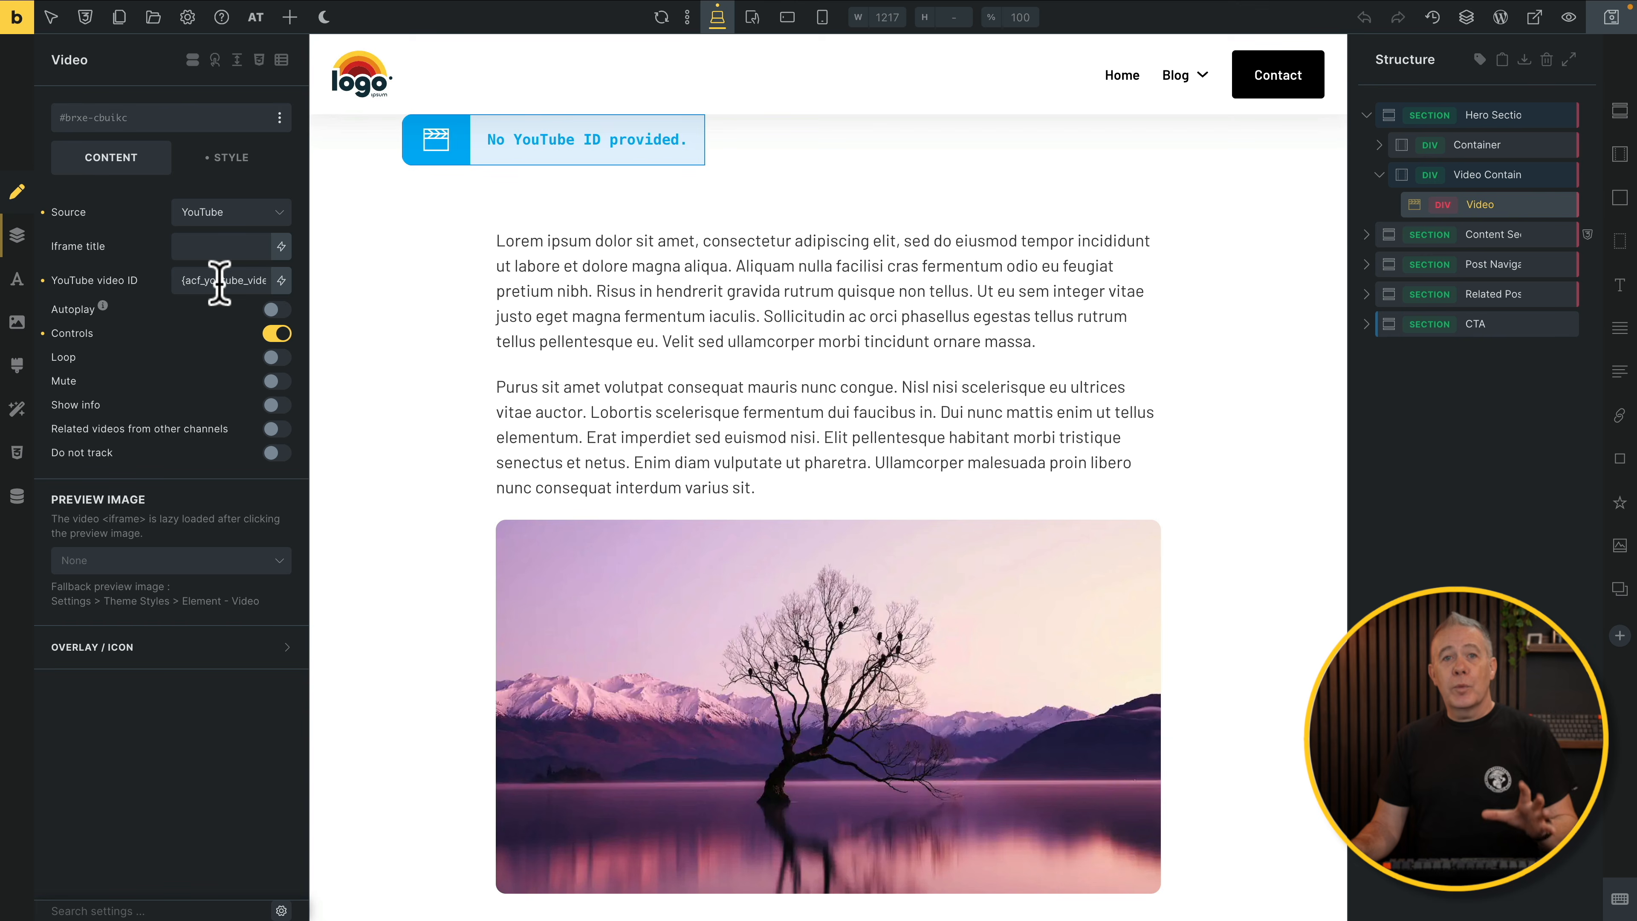
{"action": "scroll", "coordinate": [734, 387], "scroll_direction": "up", "scroll_amount": 4}
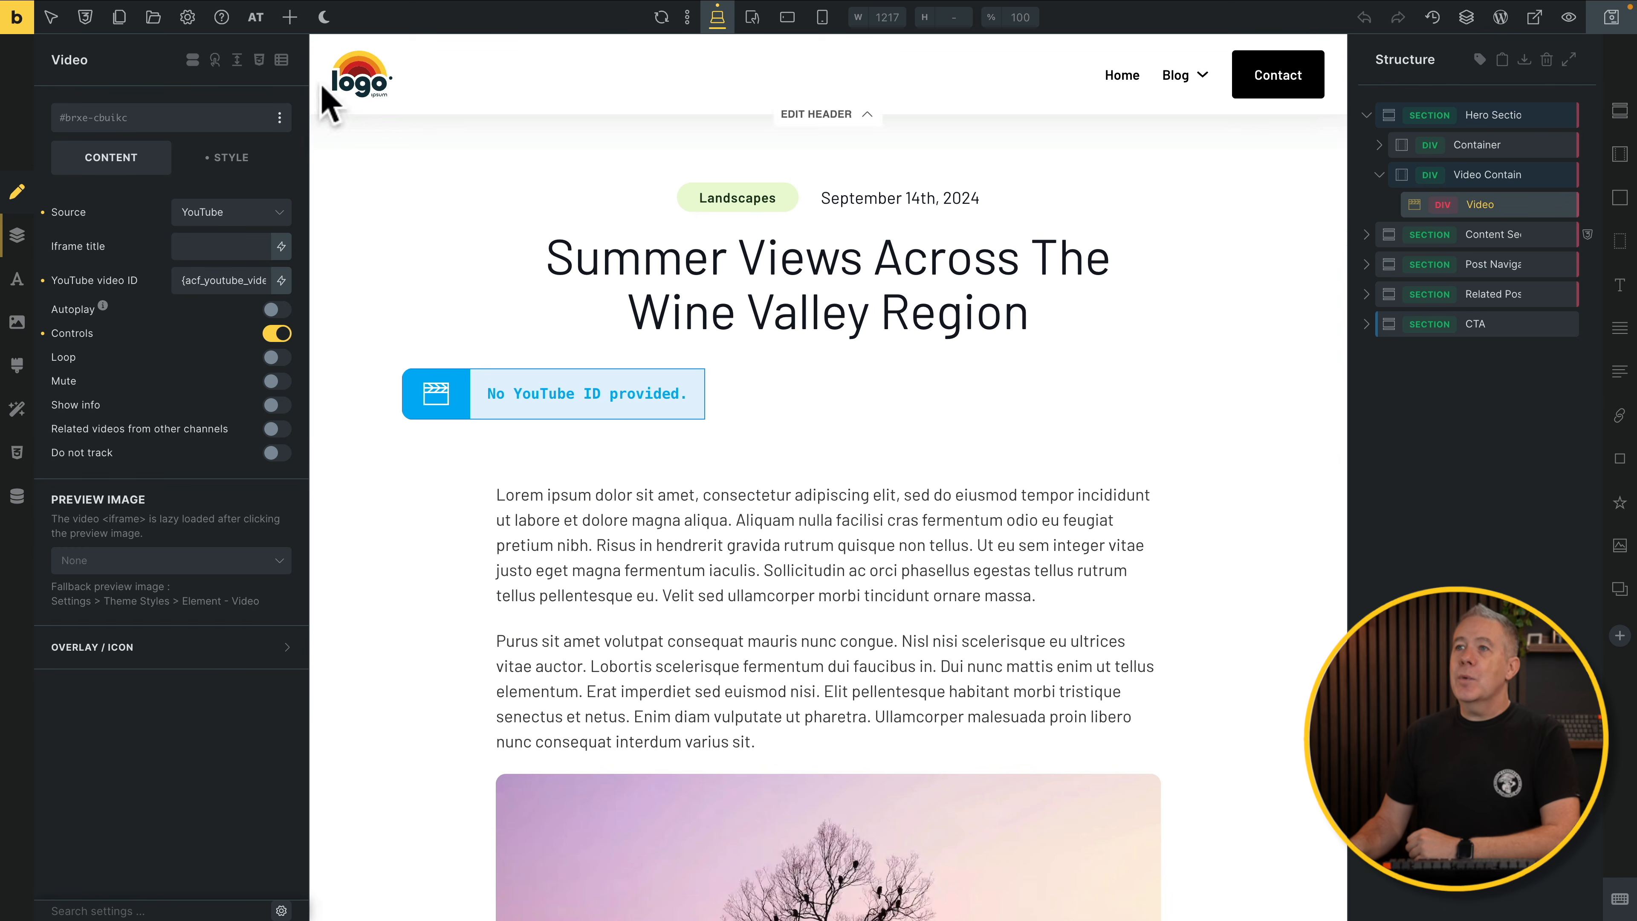
- Add a Terms display condition in the video post template's settings
{"action": "left_click", "coordinate": [191, 21]}
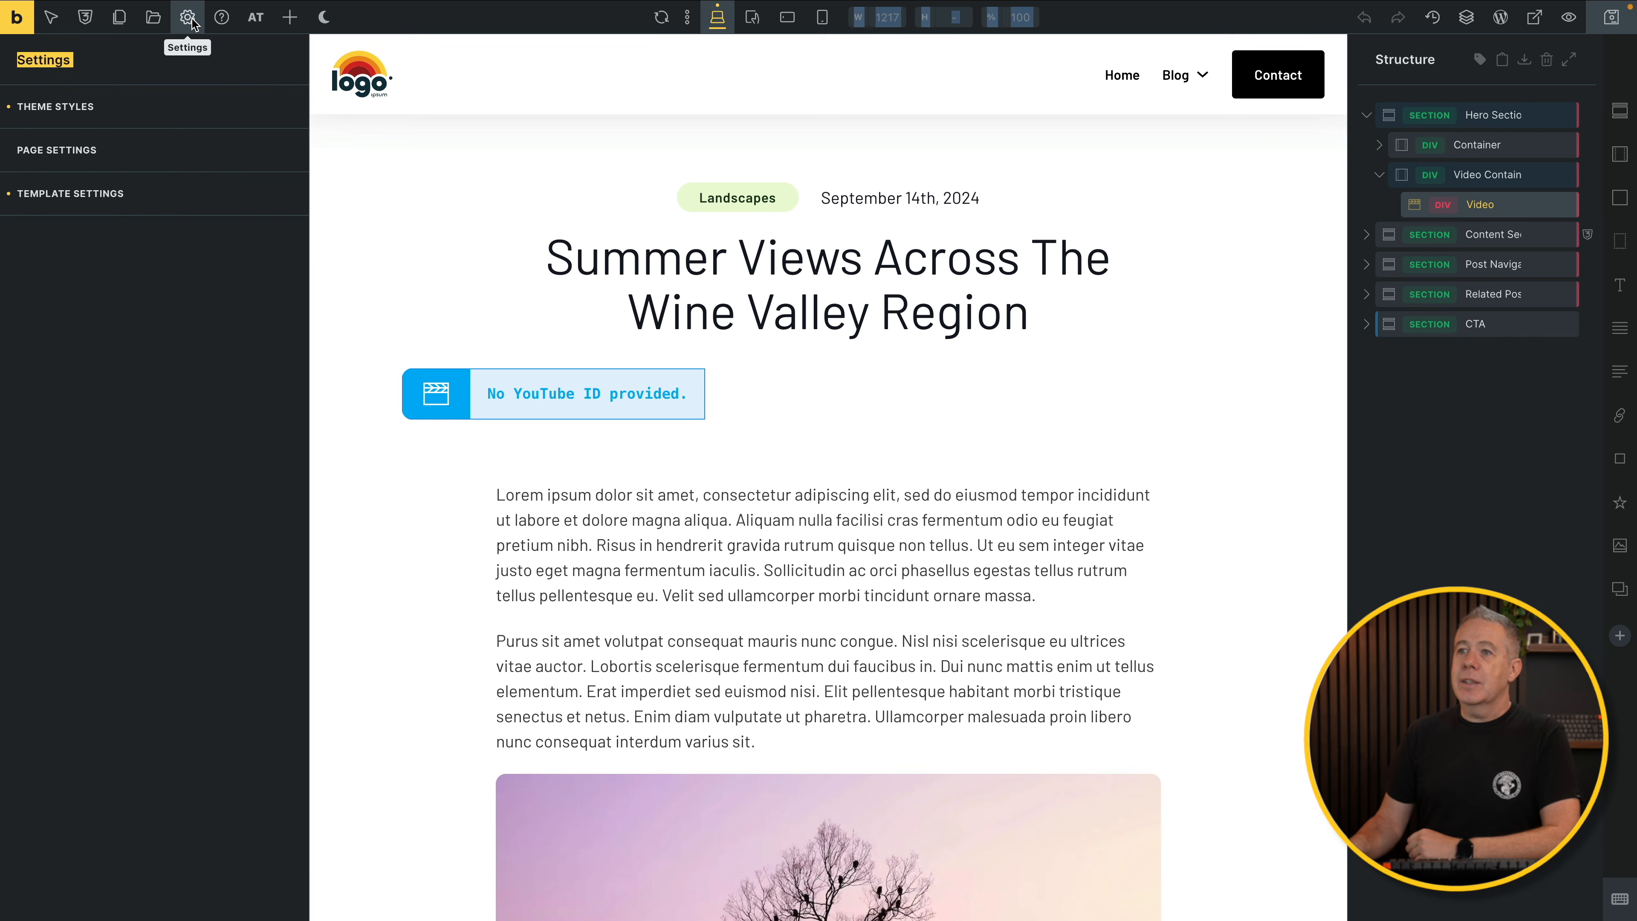
{"action": "left_click", "coordinate": [134, 194]}
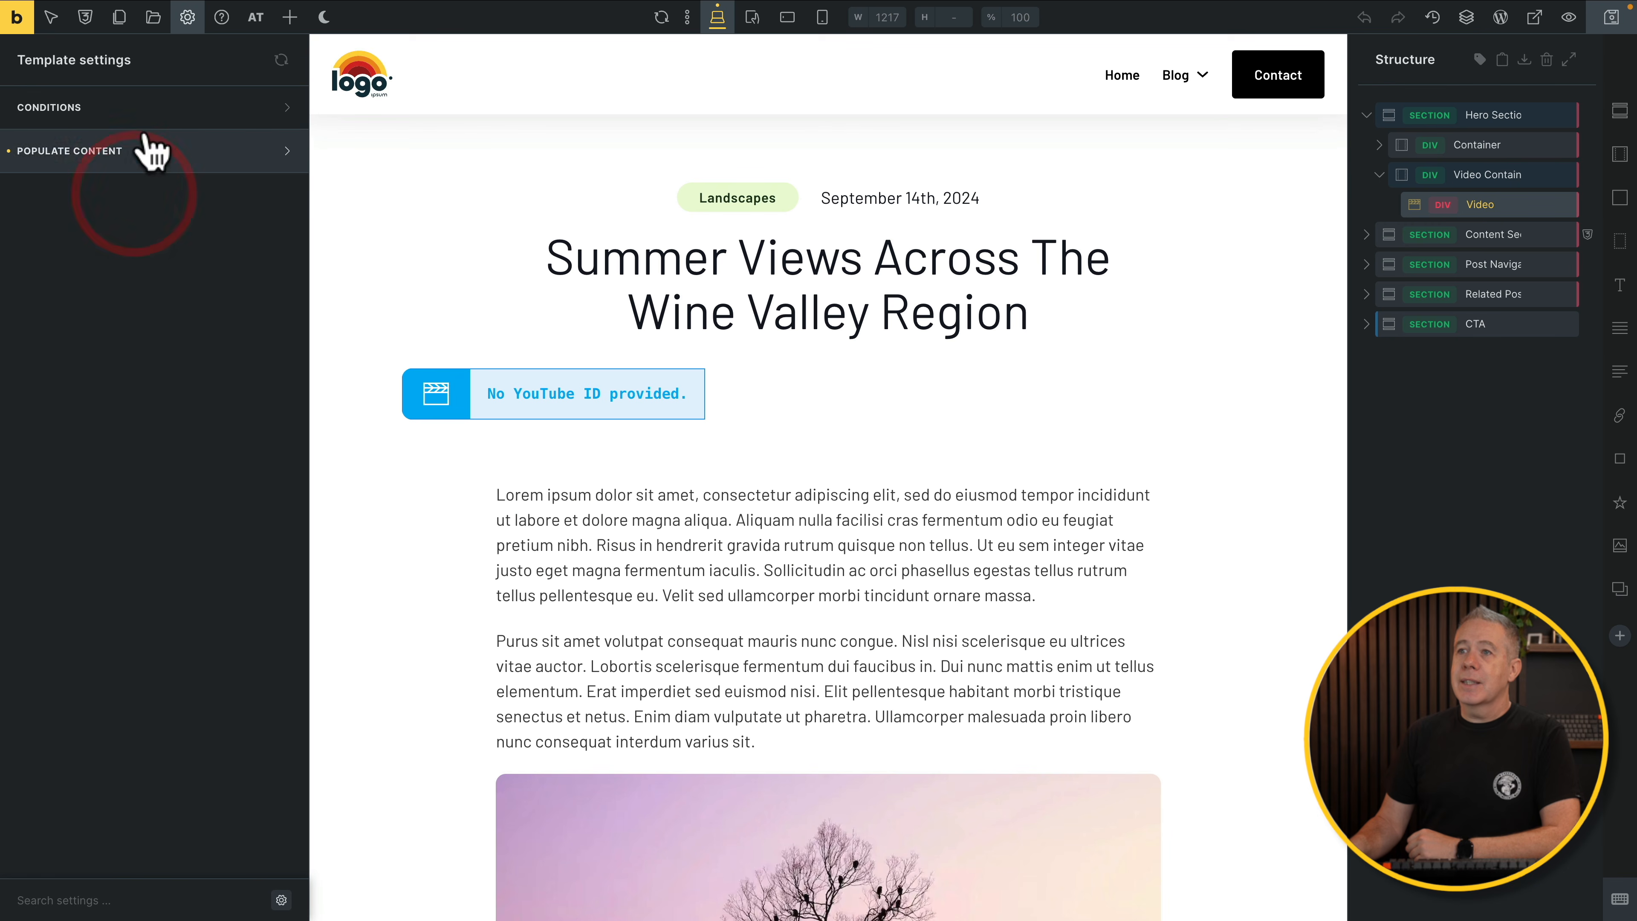
{"action": "left_click", "coordinate": [143, 110]}
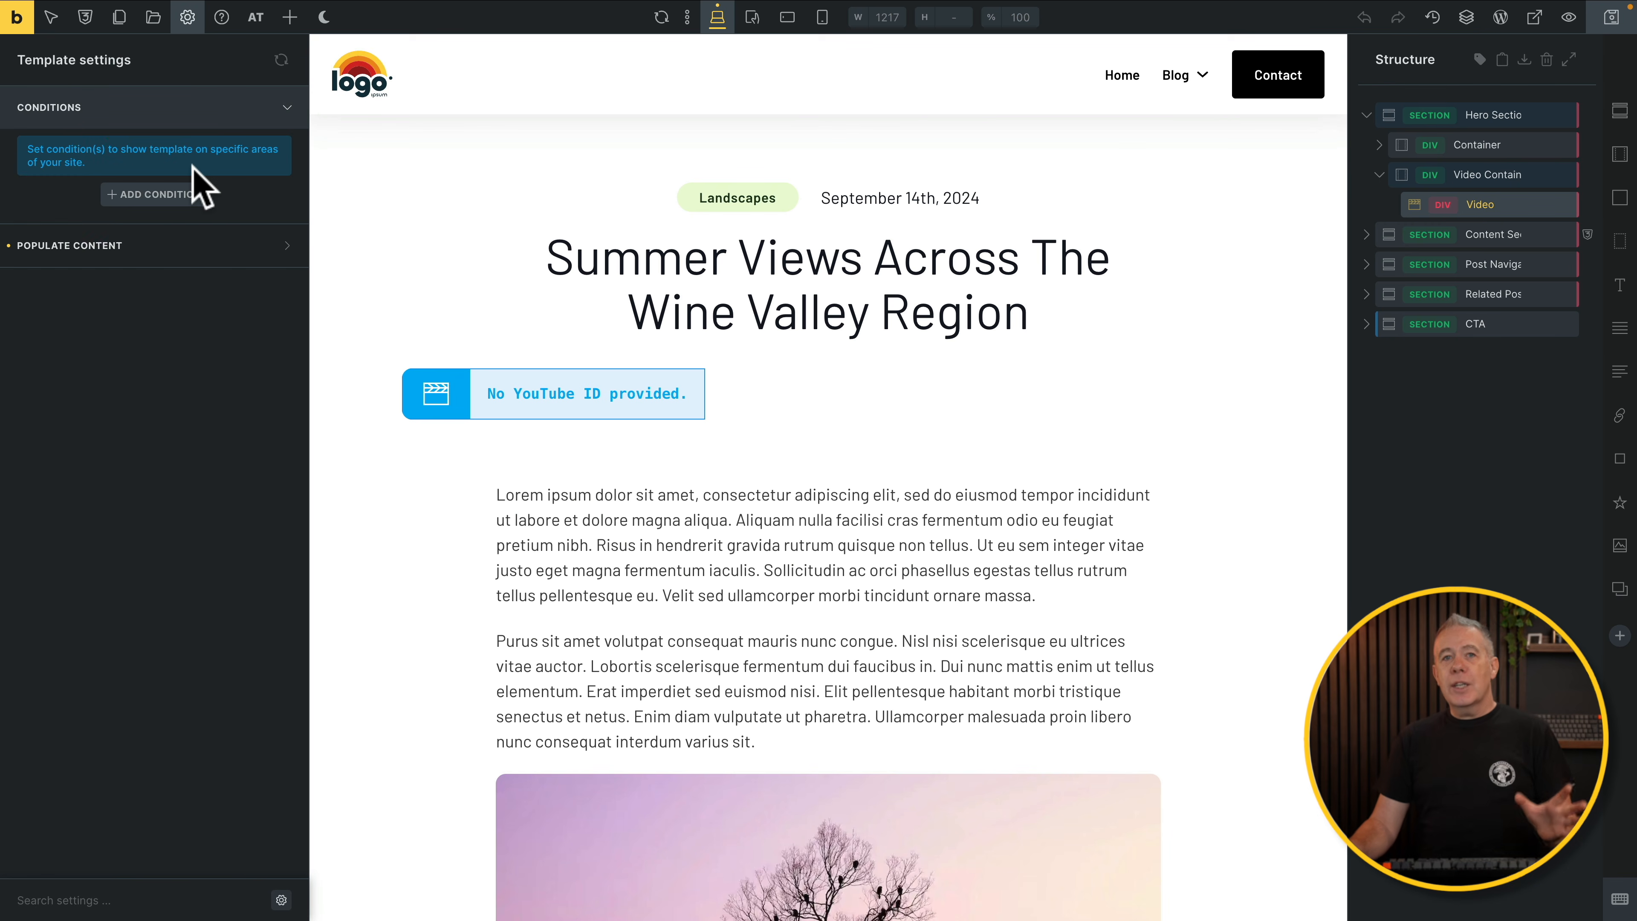
{"action": "left_click", "coordinate": [188, 196]}
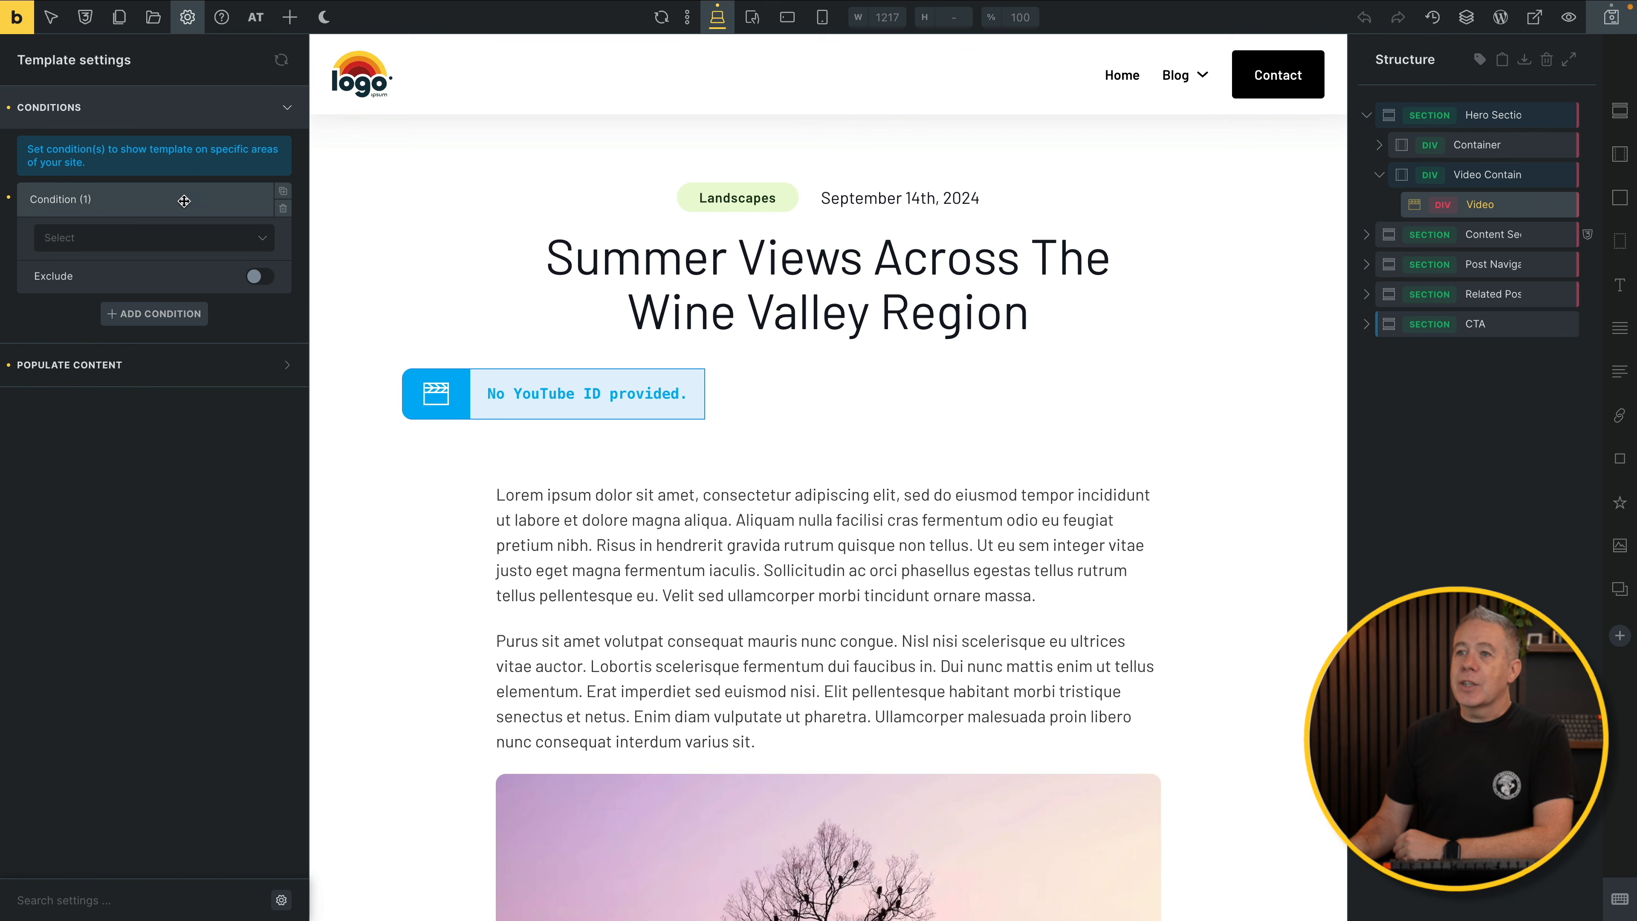
{"action": "left_click", "coordinate": [205, 259]}
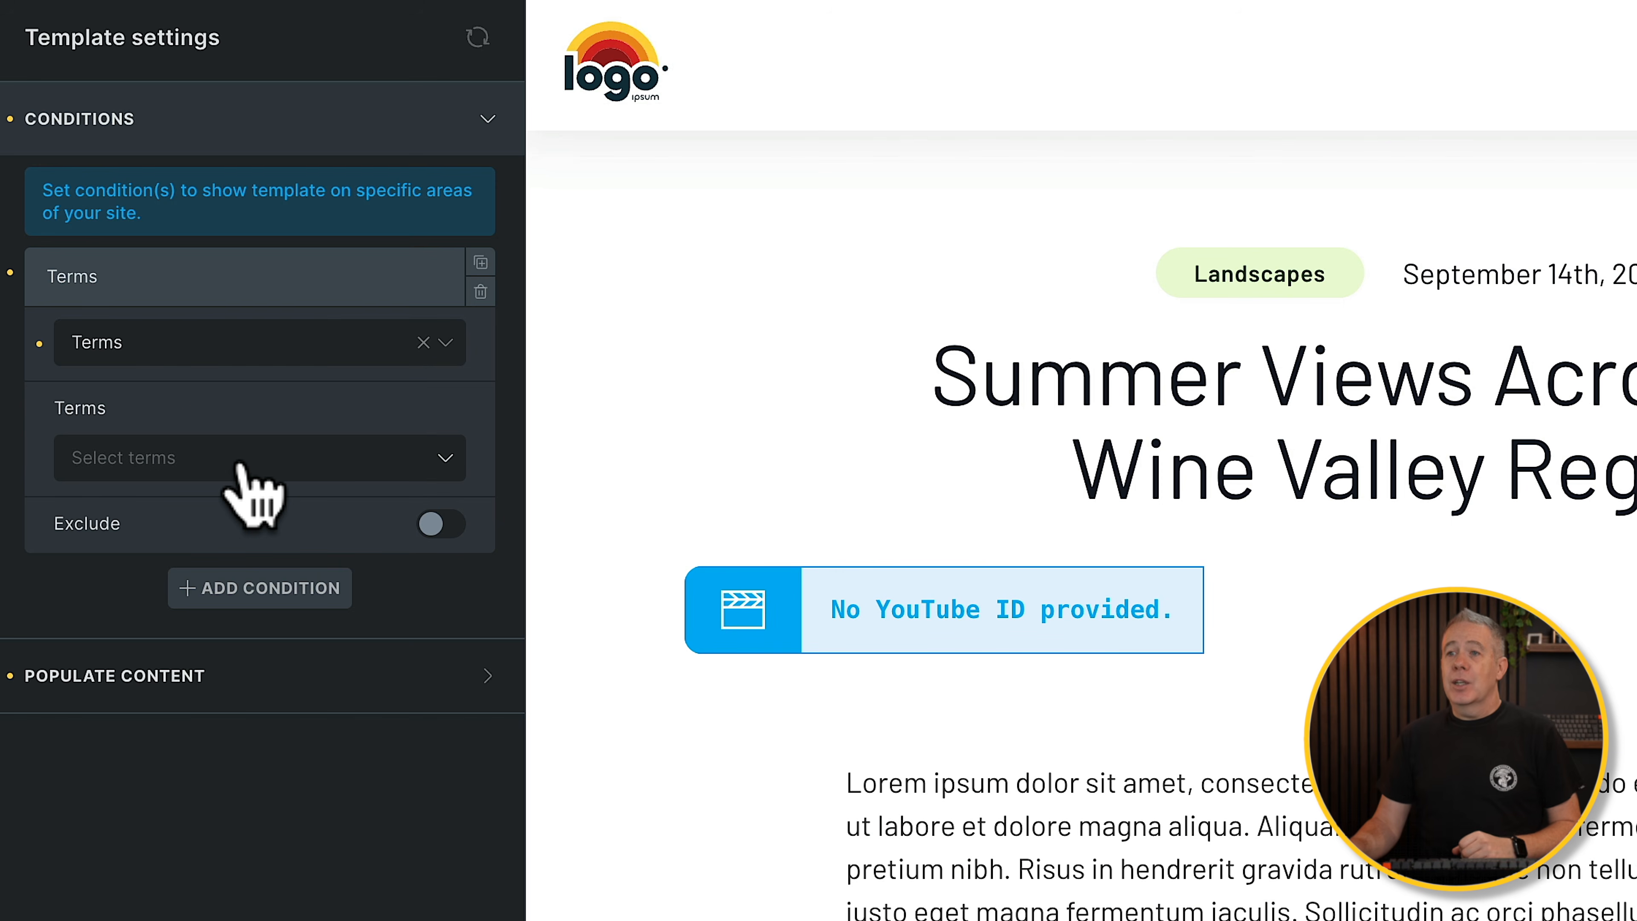
- Set the condition's term to Video Post (Tags) and save the template
{"action": "left_click", "coordinate": [242, 468]}
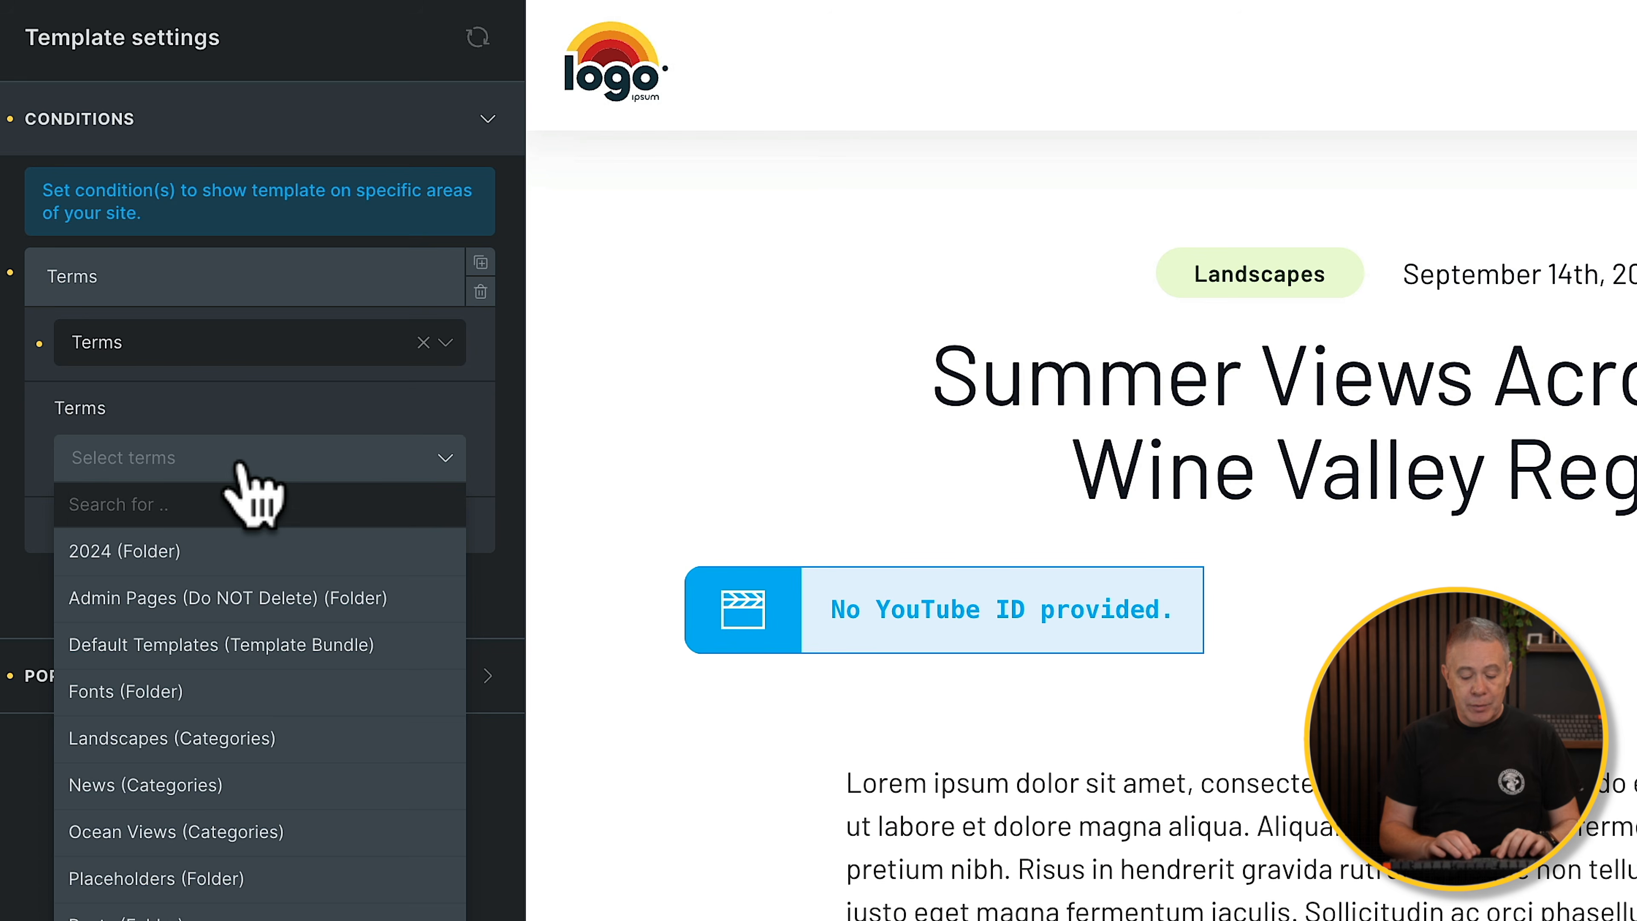
{"action": "type", "text": "video"}
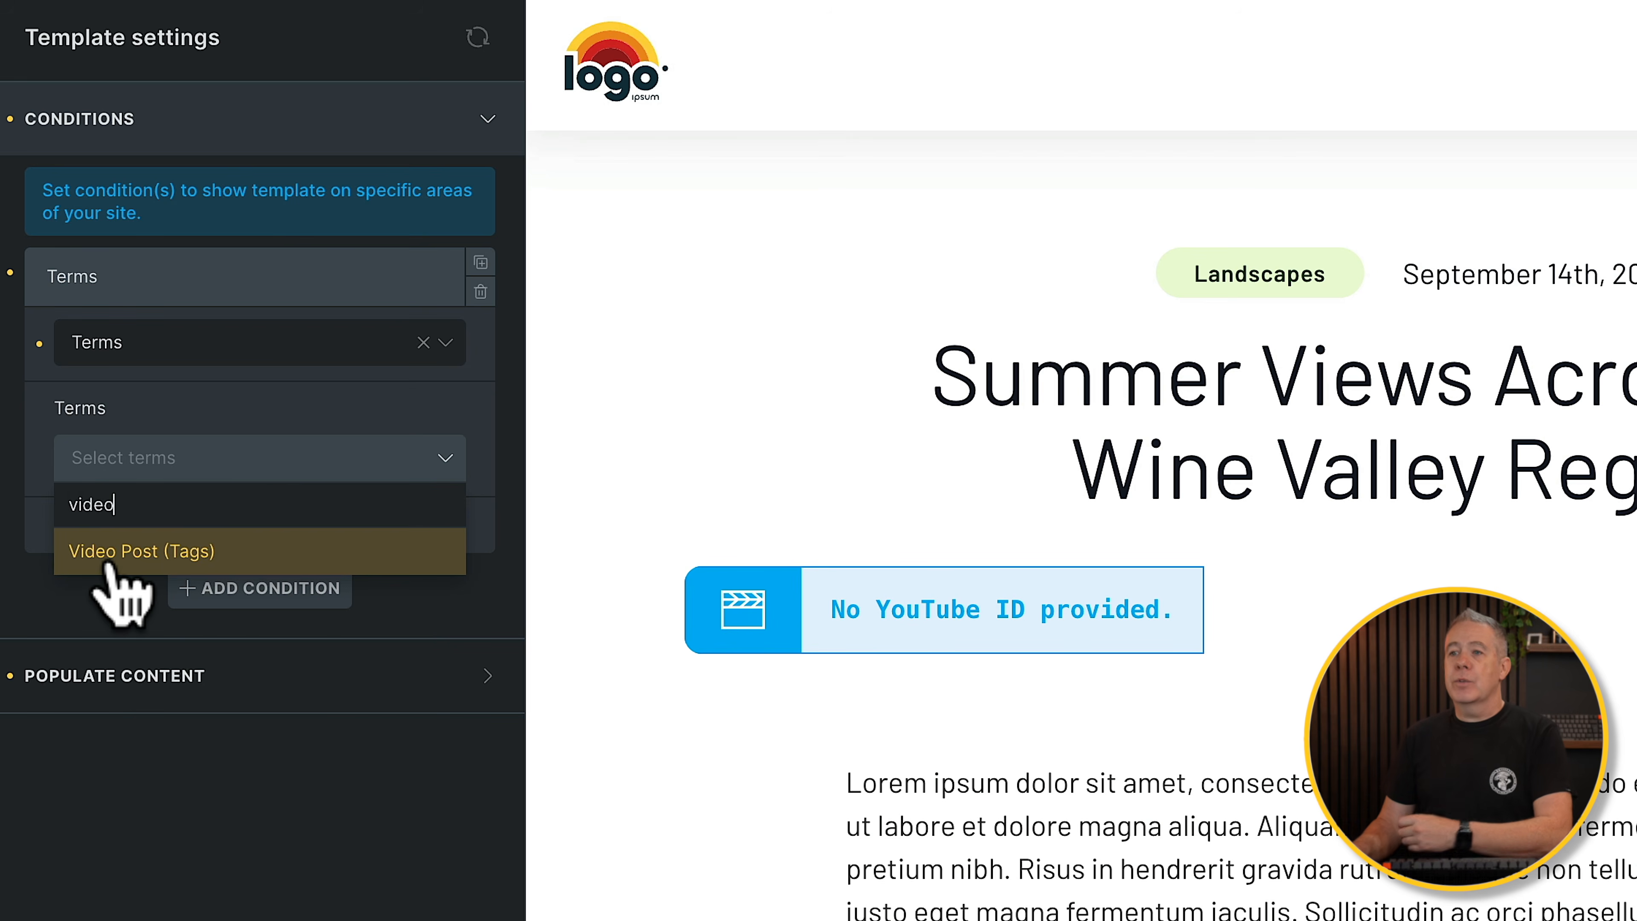
{"action": "left_click", "coordinate": [199, 561]}
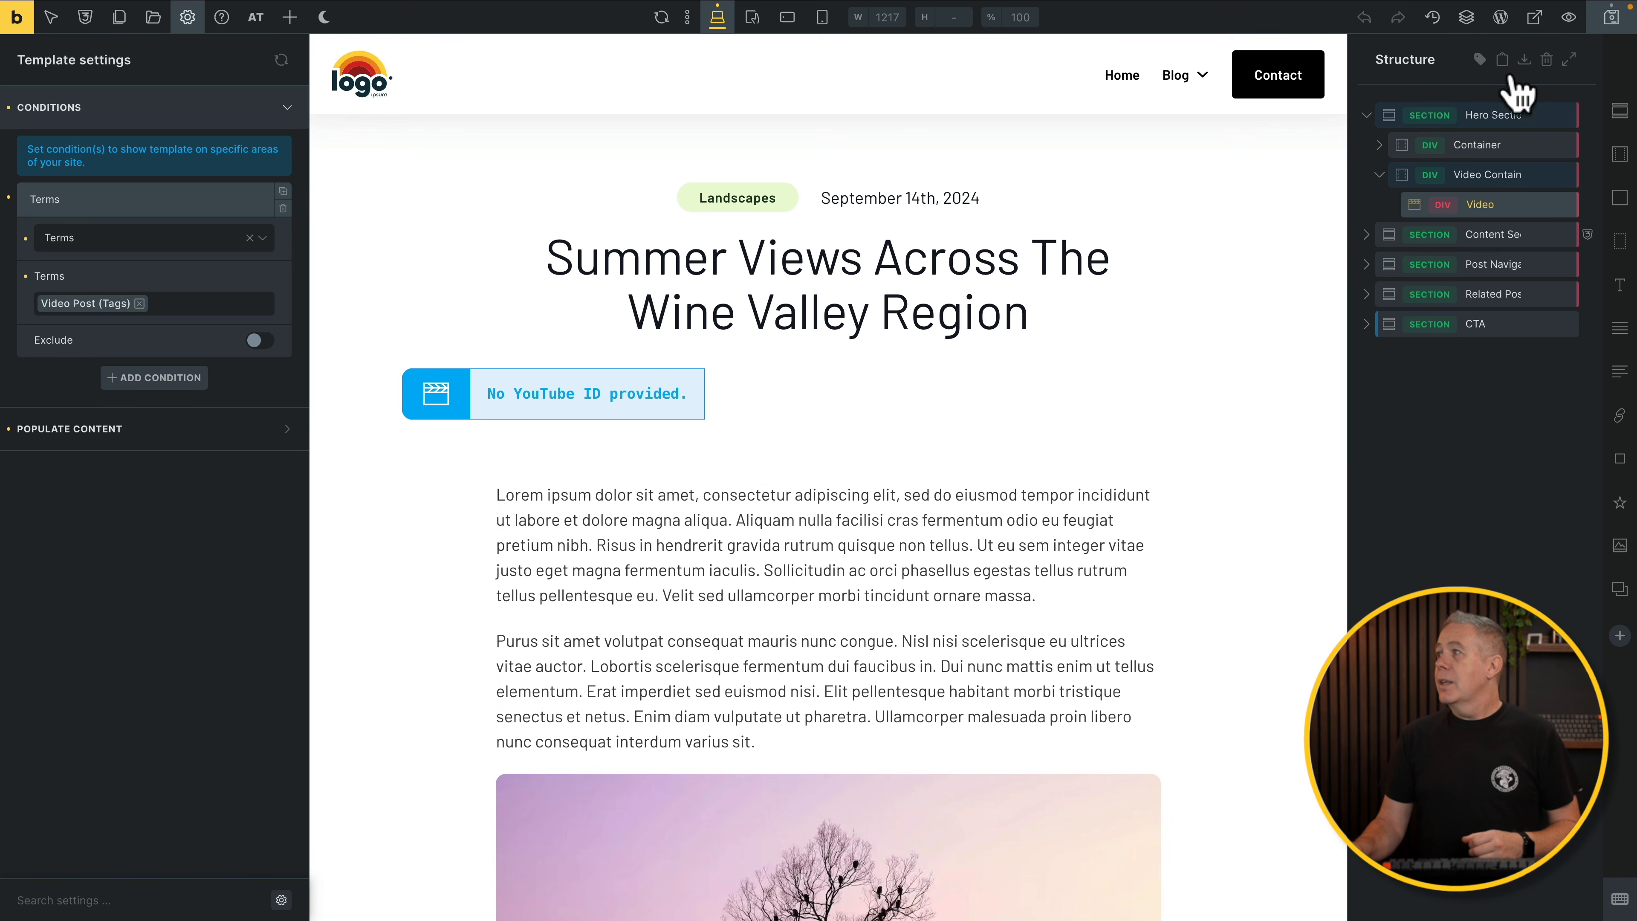
{"action": "left_click", "coordinate": [1605, 20]}
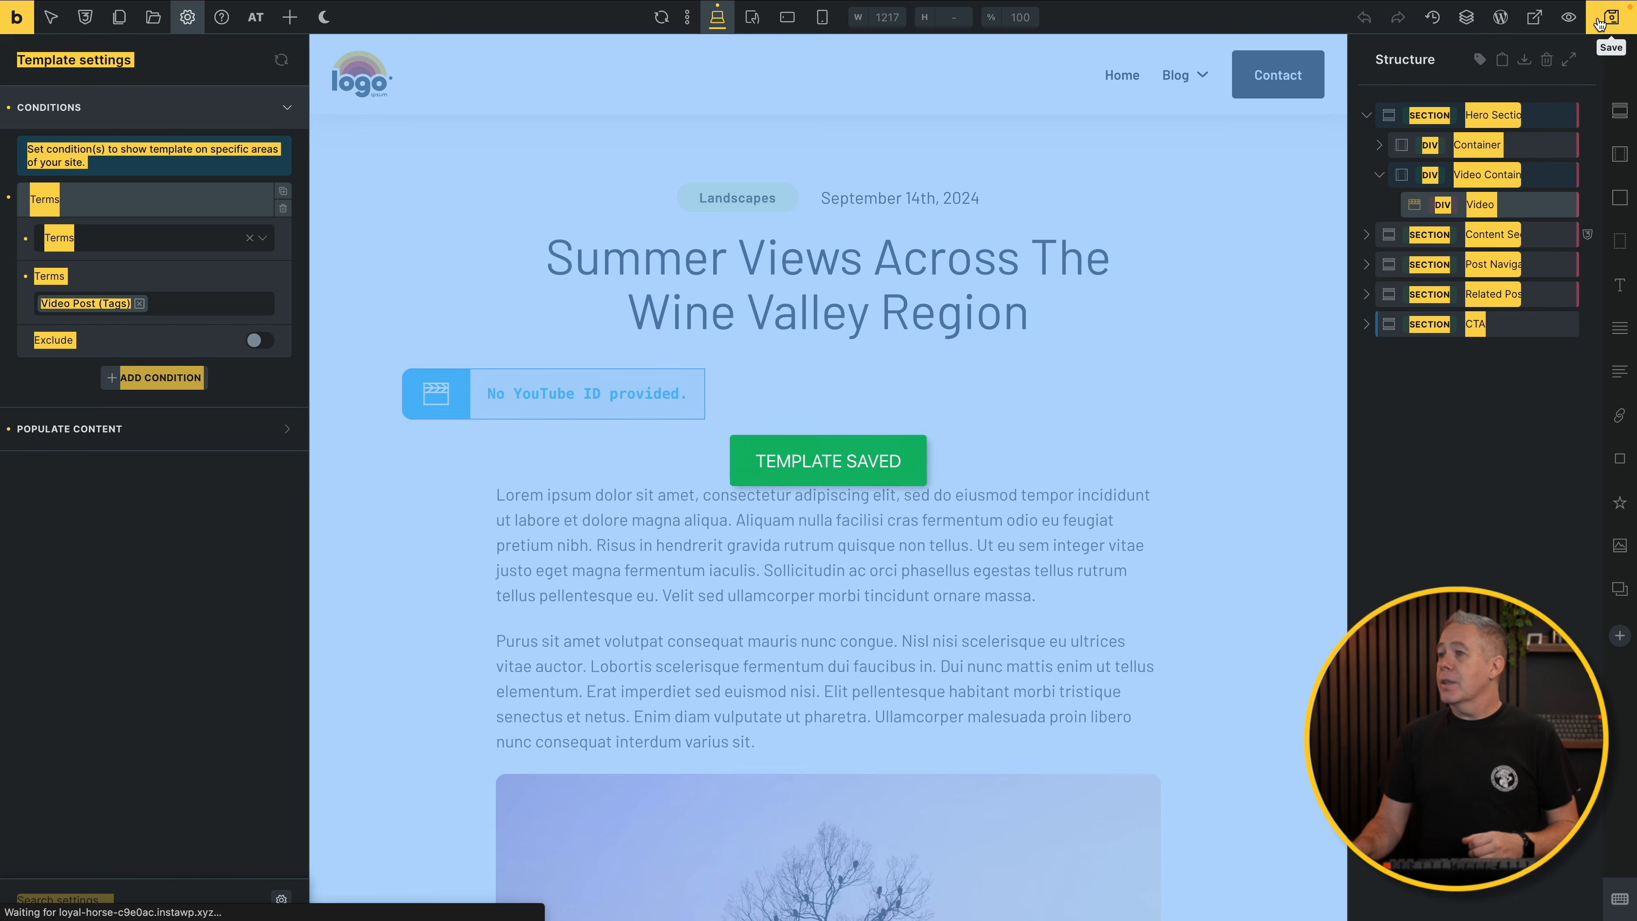
- Open the Custom Video Post Template post from the Latest Posts page and review its front-end layout
{"action": "left_click", "coordinate": [750, 692]}
{"action": "left_click", "coordinate": [749, 692]}
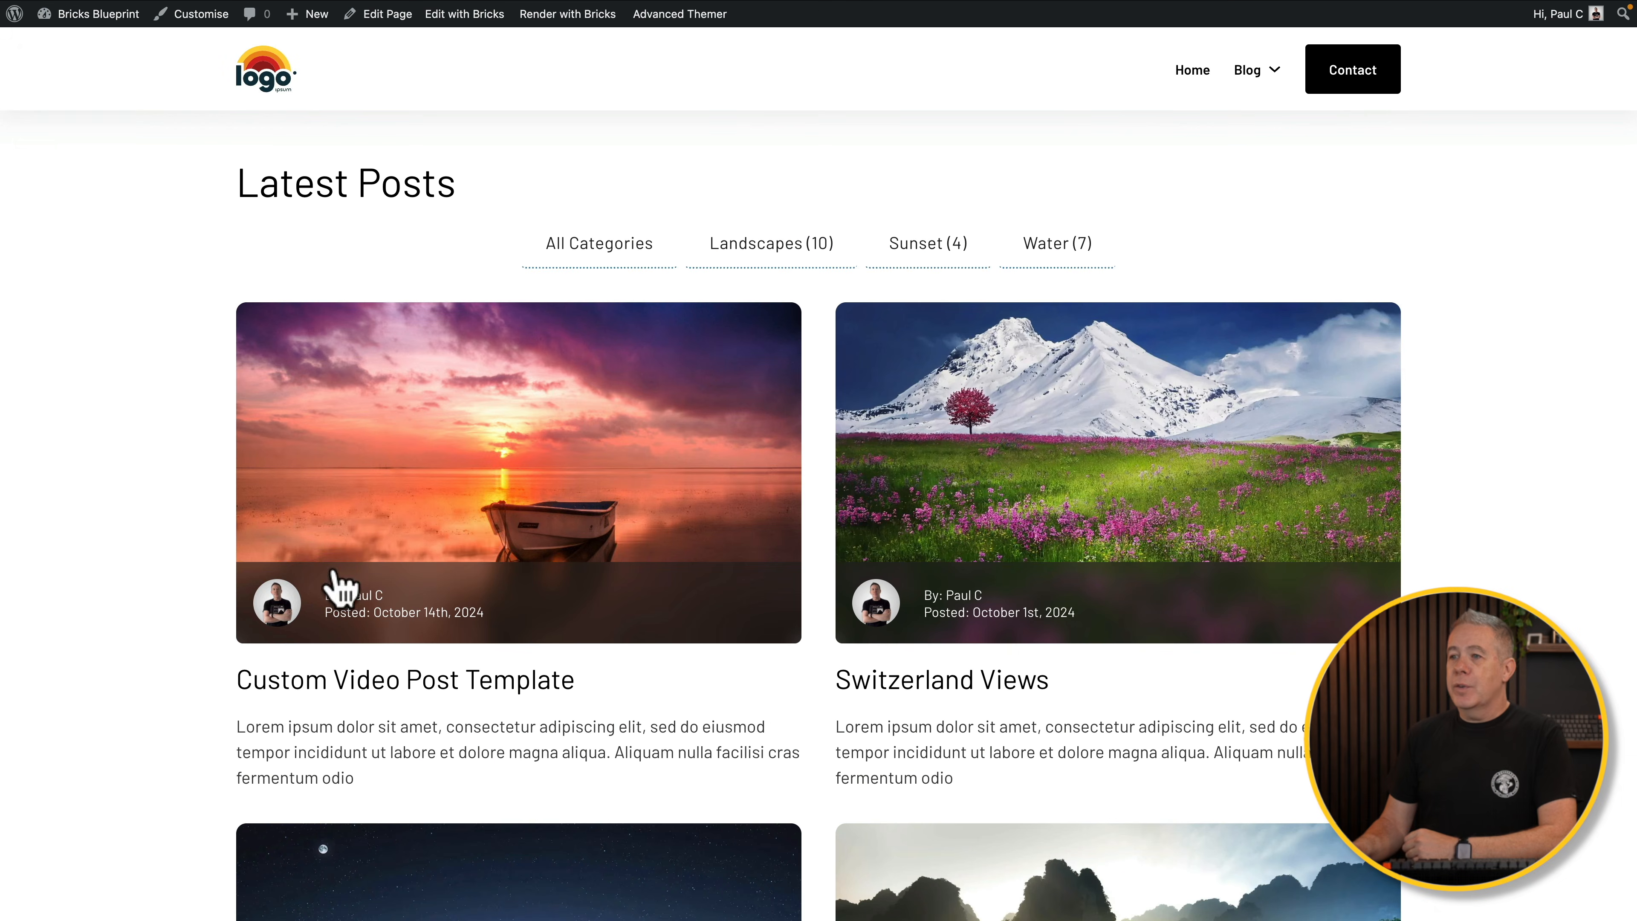
{"action": "left_click", "coordinate": [509, 516]}
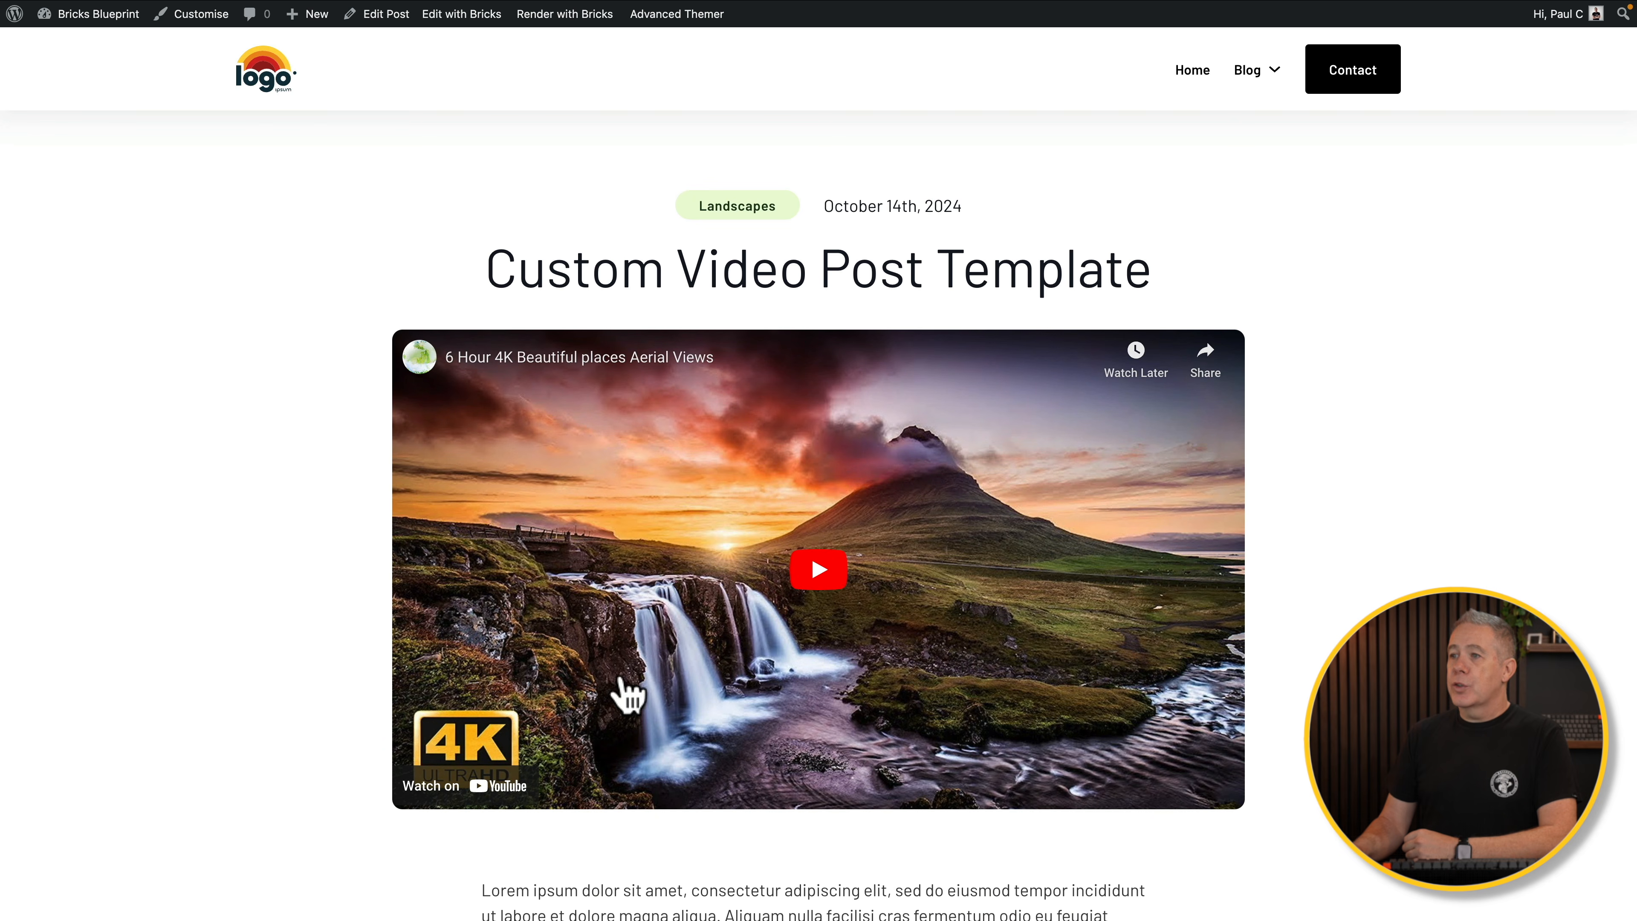
{"action": "scroll", "coordinate": [339, 729], "scroll_direction": "down", "scroll_amount": 3}
{"action": "scroll", "coordinate": [317, 738], "scroll_direction": "up", "scroll_amount": 3}
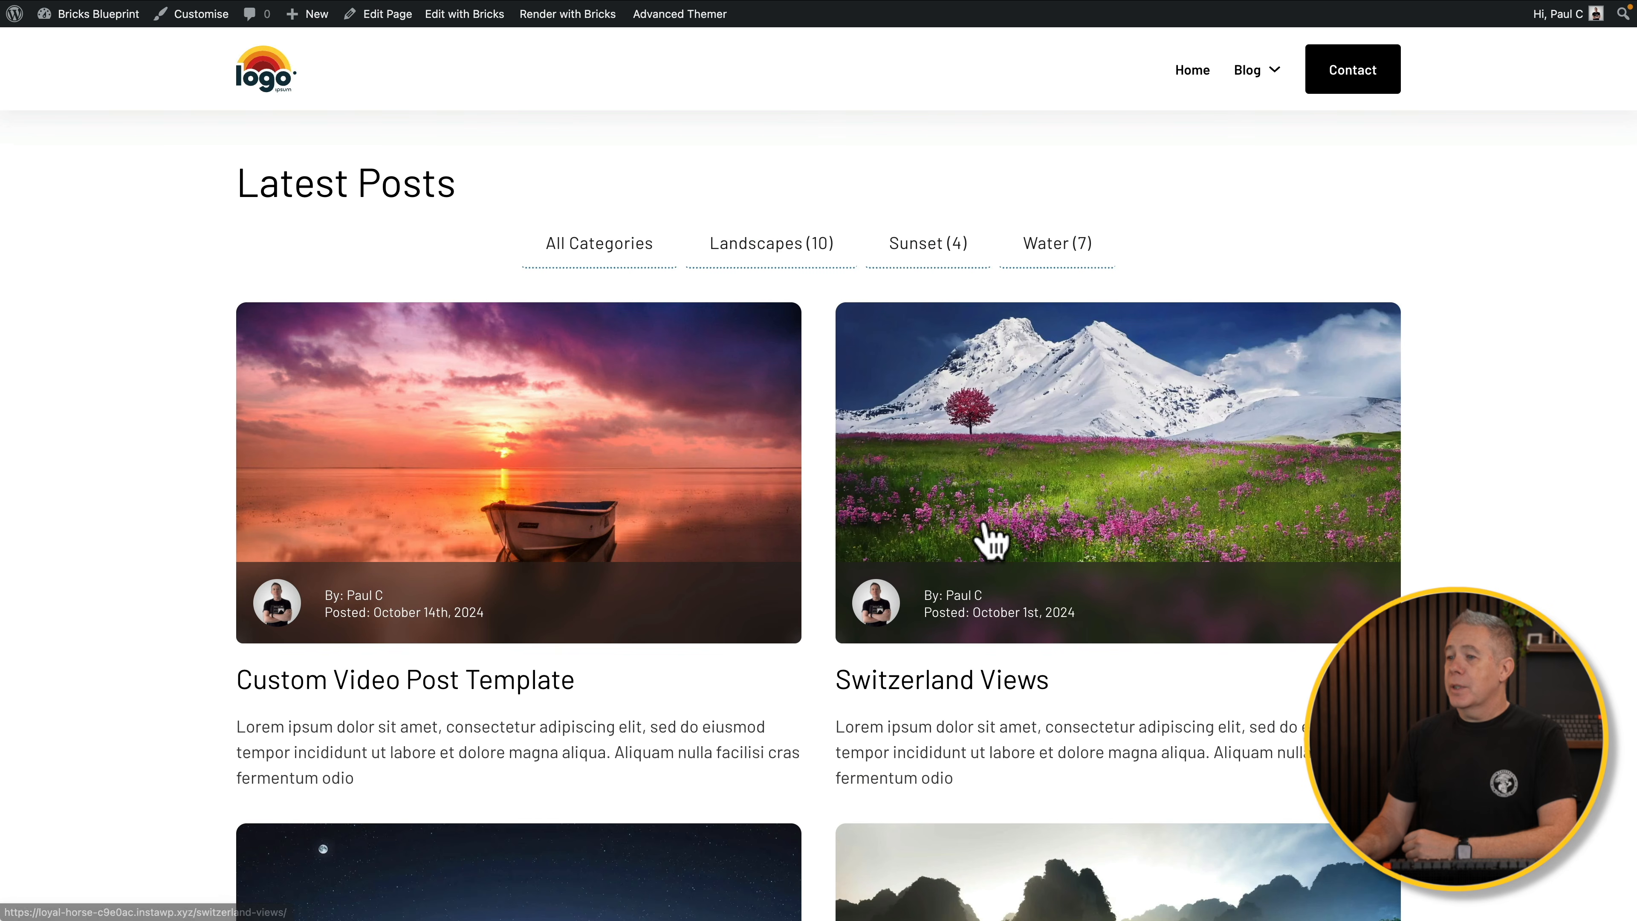
- Open the Switzerland Views post from the Latest Posts page to compare its front-end layout
{"action": "left_click", "coordinate": [984, 526]}
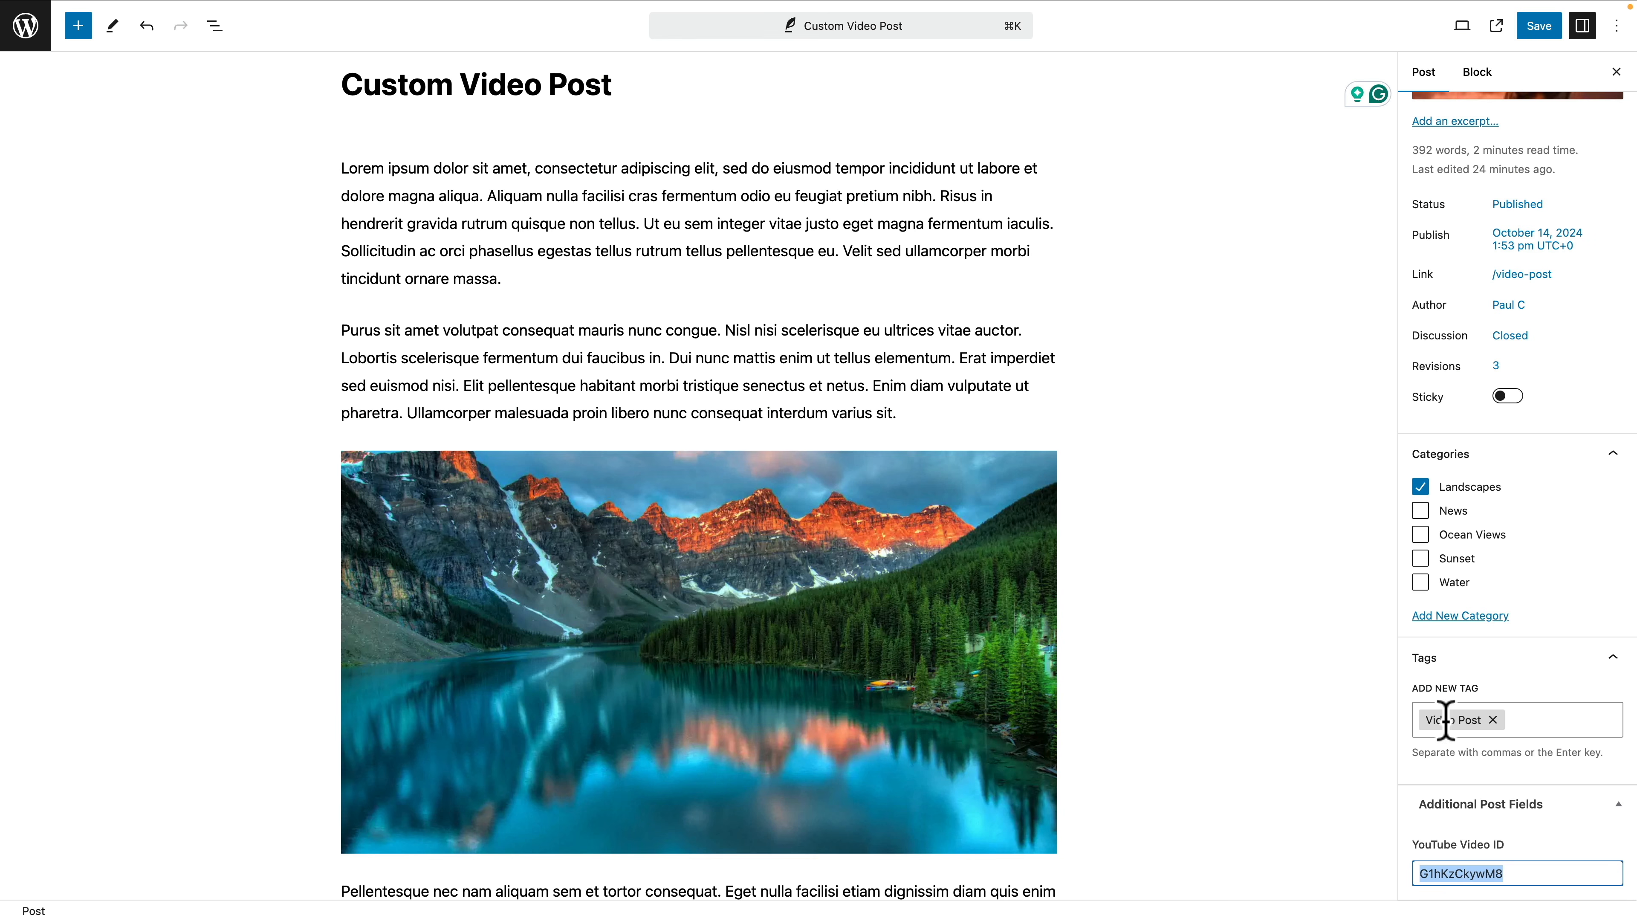
- Remove the Video Post tag from the Custom Video Post and save the post
{"action": "left_click", "coordinate": [1492, 721]}
{"action": "left_click", "coordinate": [1539, 26]}
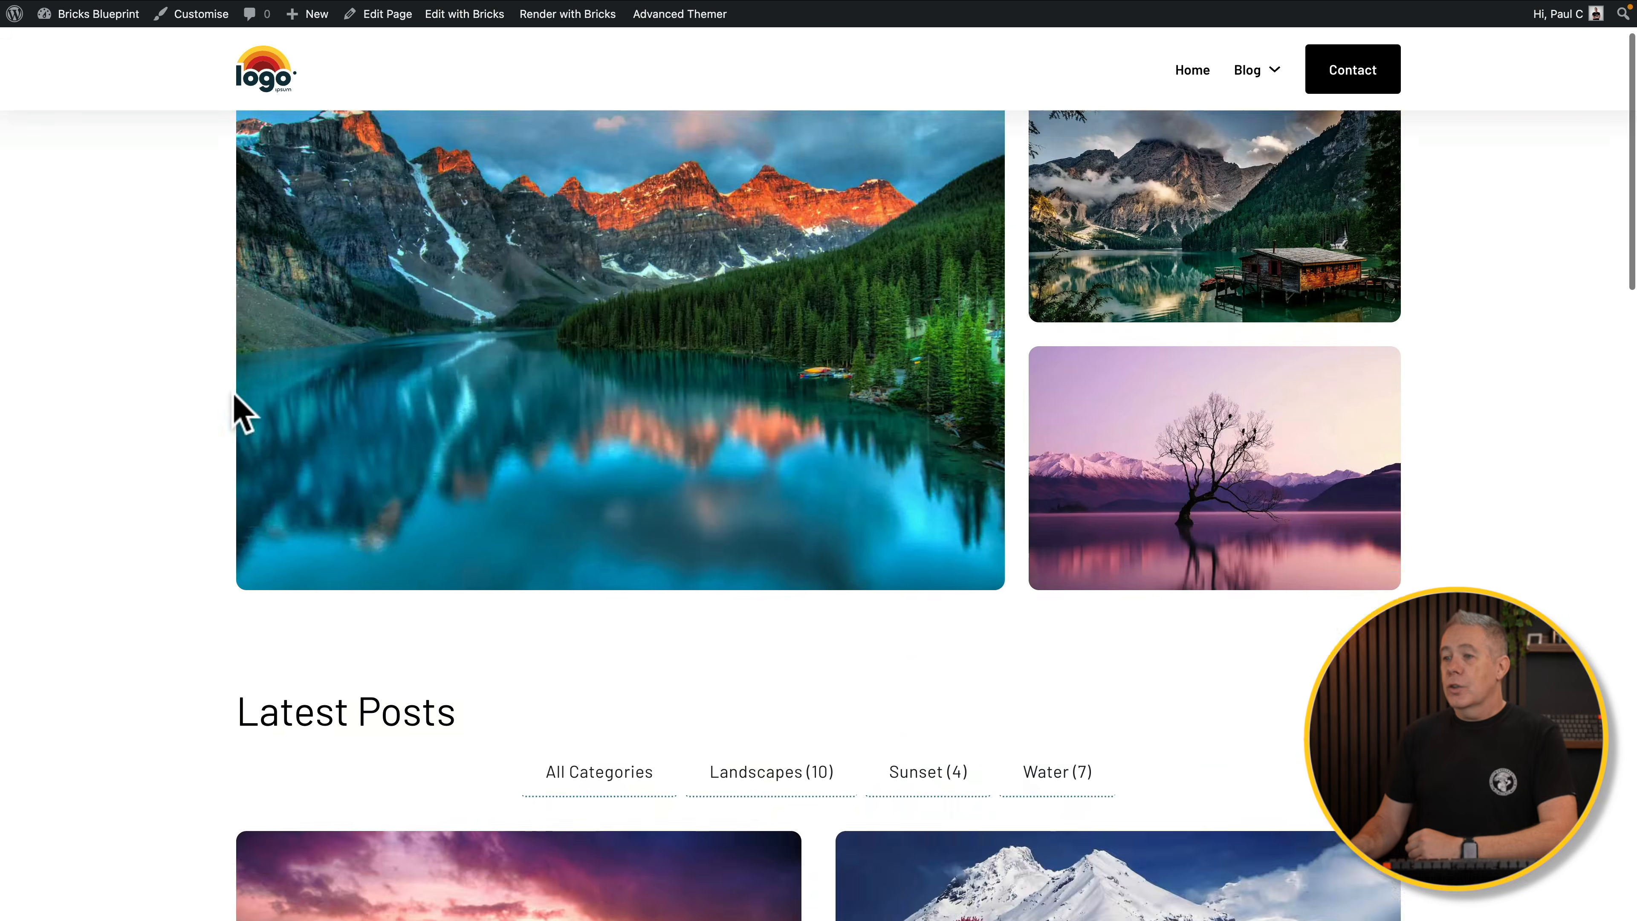
- Open the Custom Video Post from the Latest Posts page and review its front-end layout without the tag
{"action": "scroll", "coordinate": [234, 410], "scroll_direction": "down", "scroll_amount": 8}
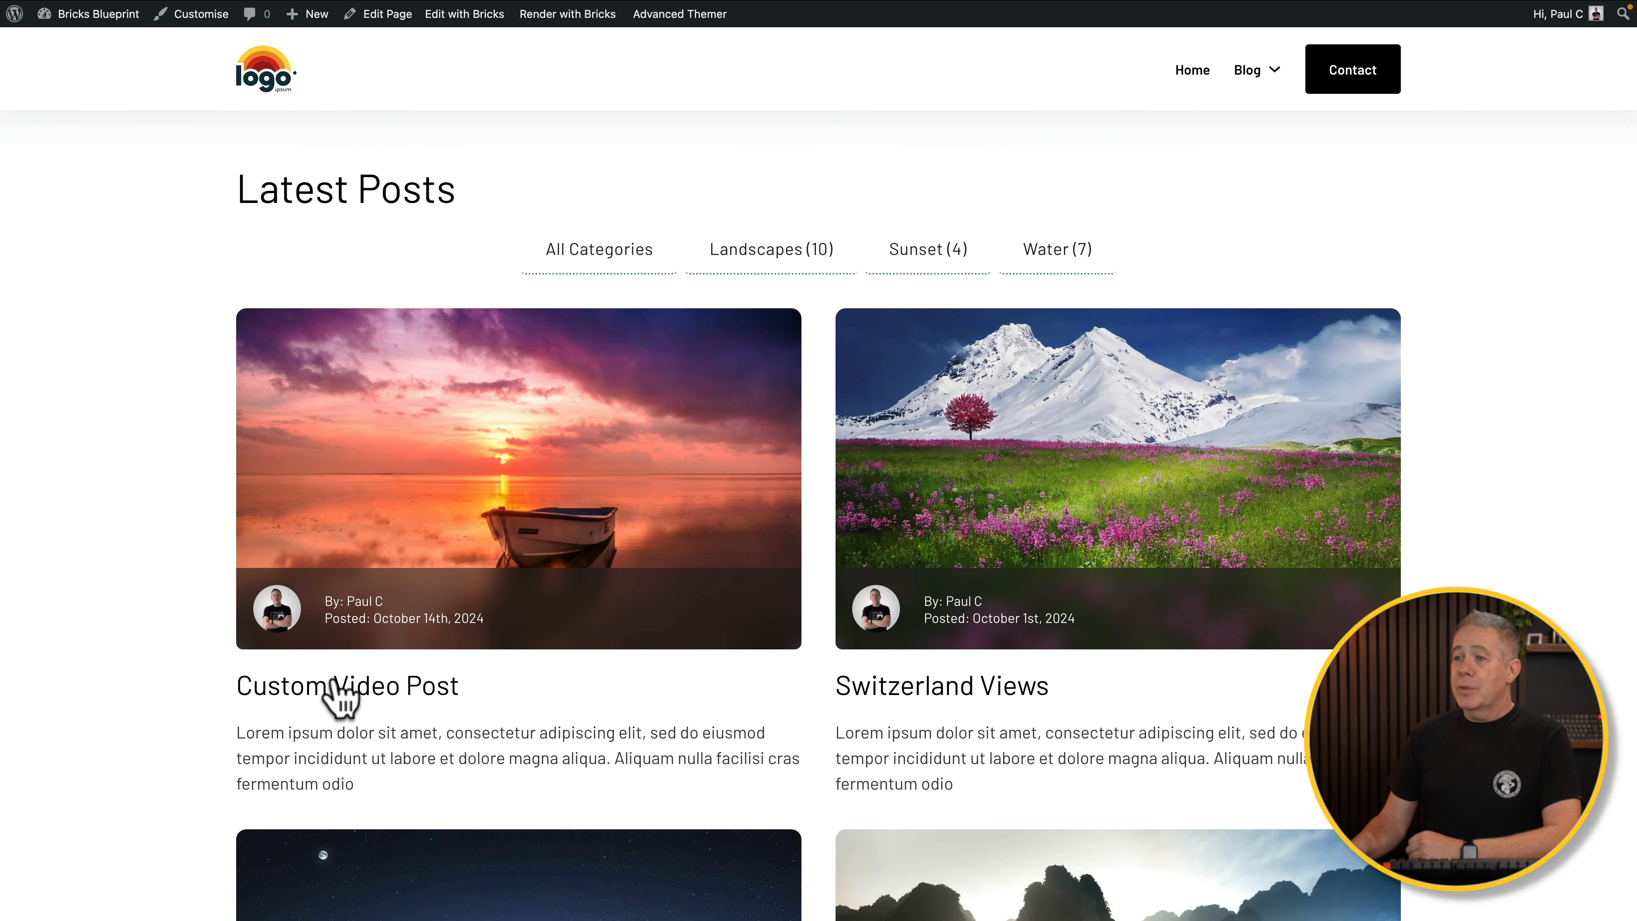
{"action": "left_click", "coordinate": [456, 522]}
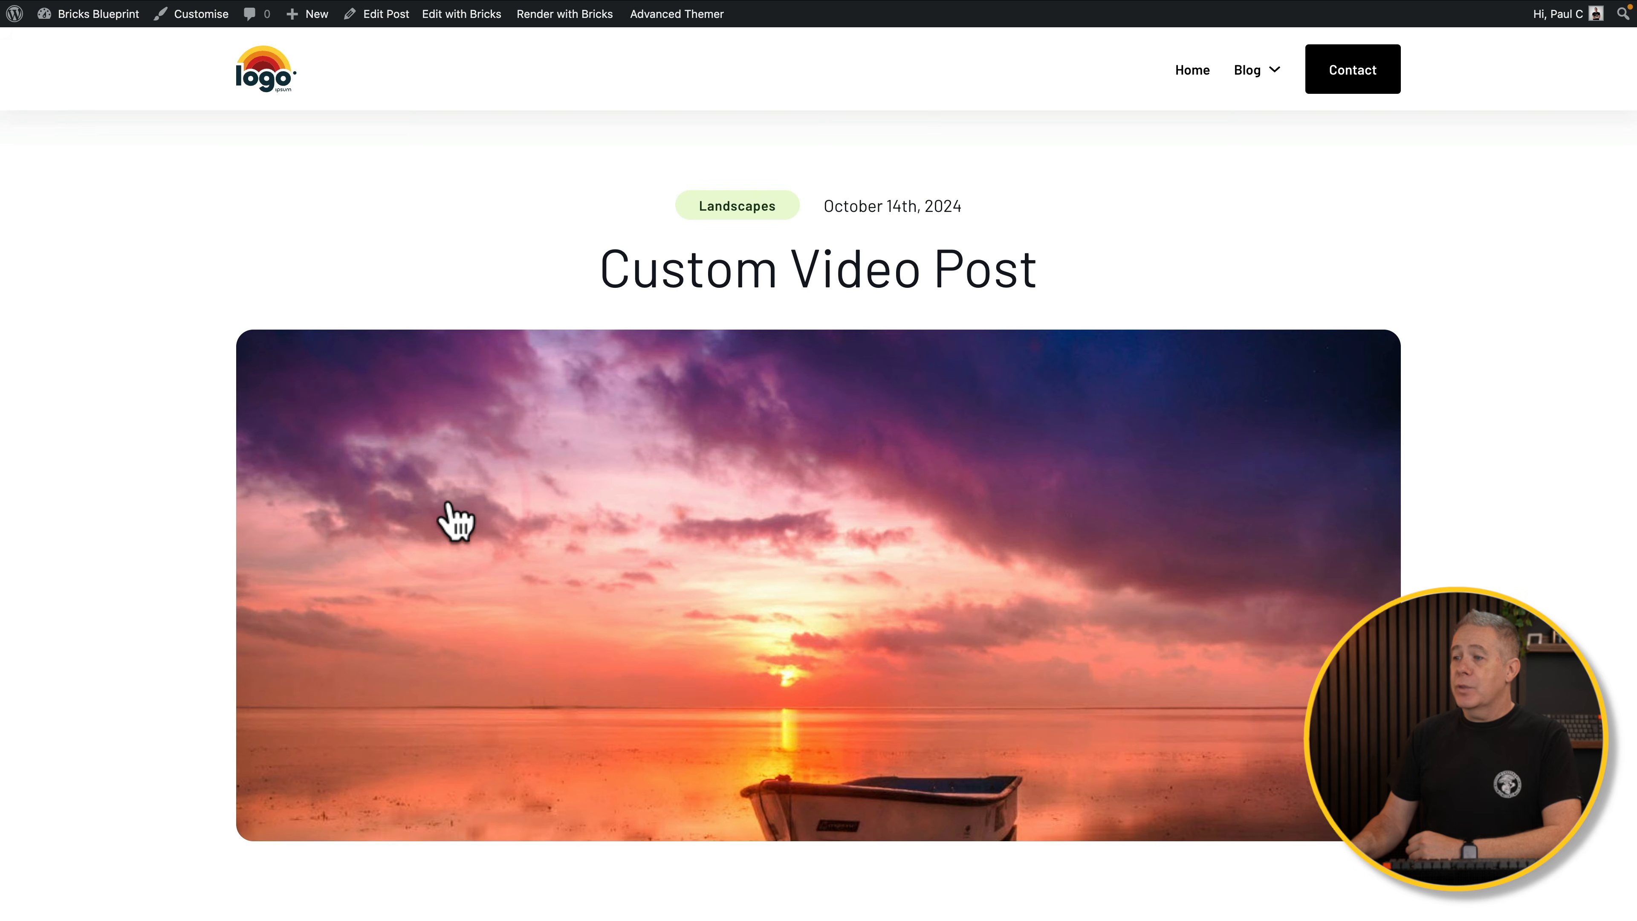
{"action": "scroll", "coordinate": [456, 522], "scroll_direction": "down", "scroll_amount": 4}
{"action": "scroll", "coordinate": [455, 523], "scroll_direction": "down", "scroll_amount": 10}
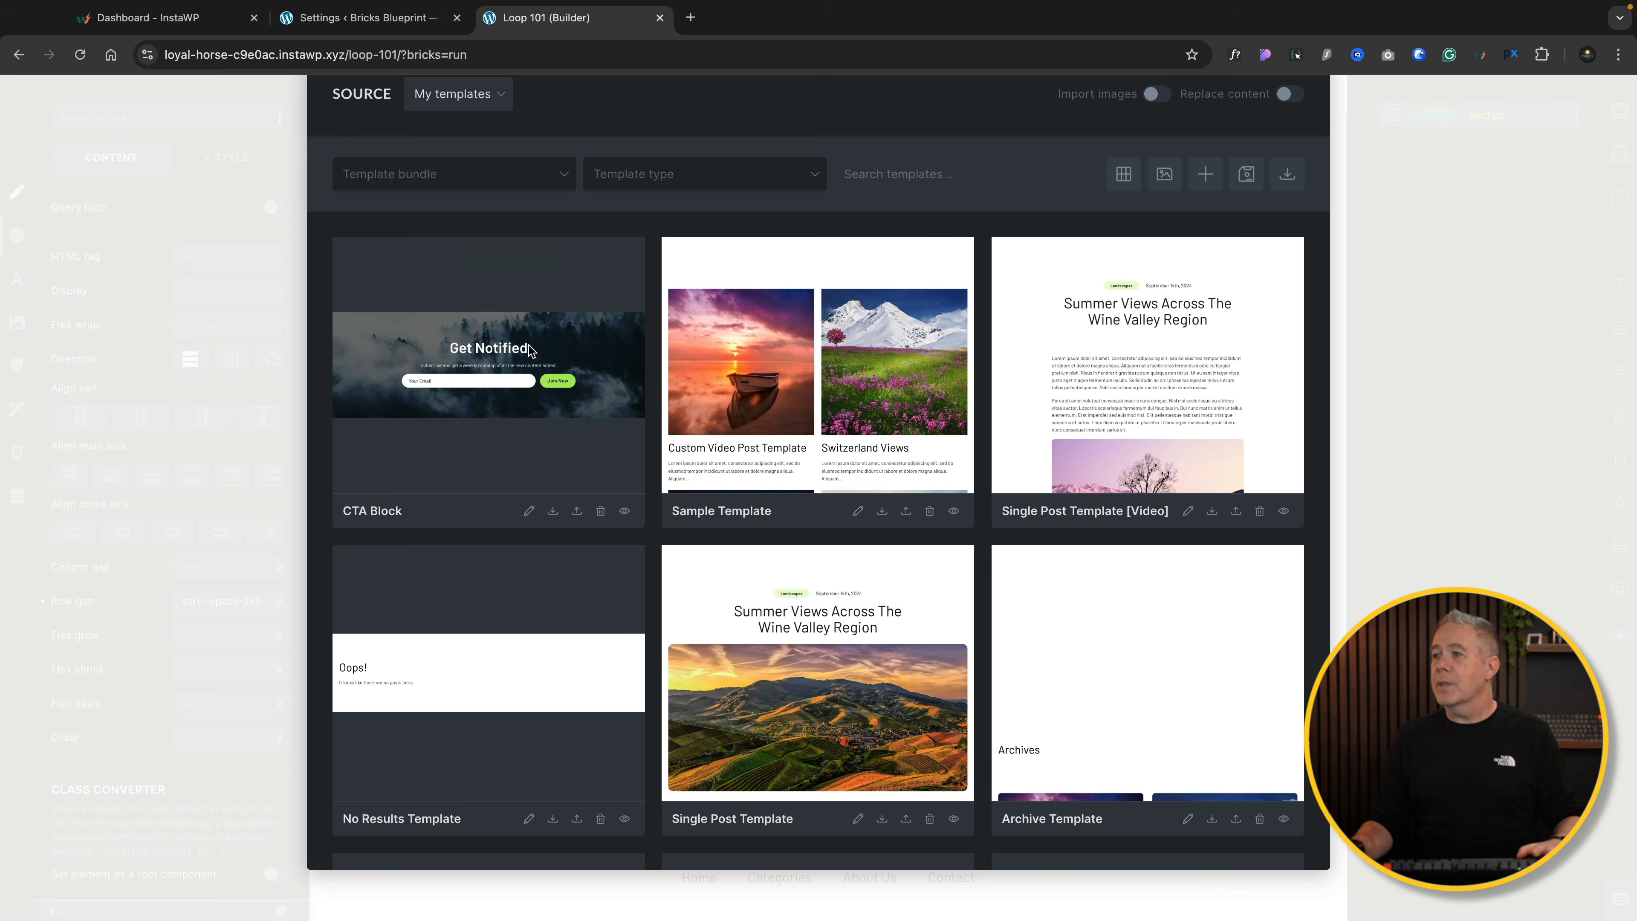
- Preview the Sample Template and Single Post Template [Video] thumbnails in the My templates library
{"action": "mouse_move", "coordinate": [721, 322]}
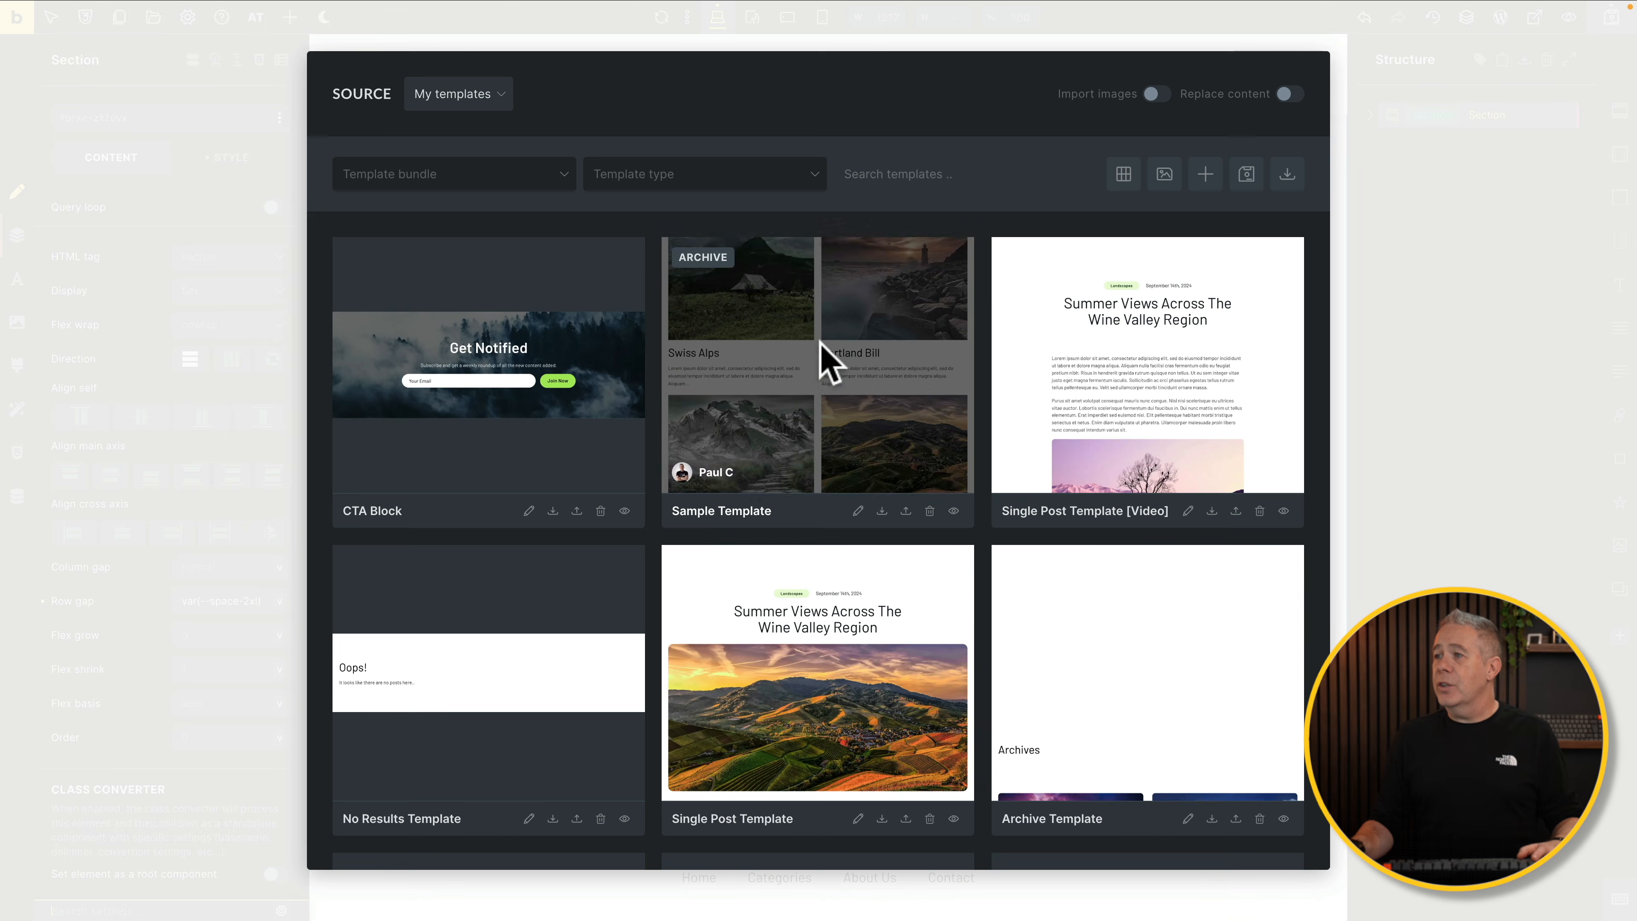
{"action": "mouse_move", "coordinate": [1107, 356]}
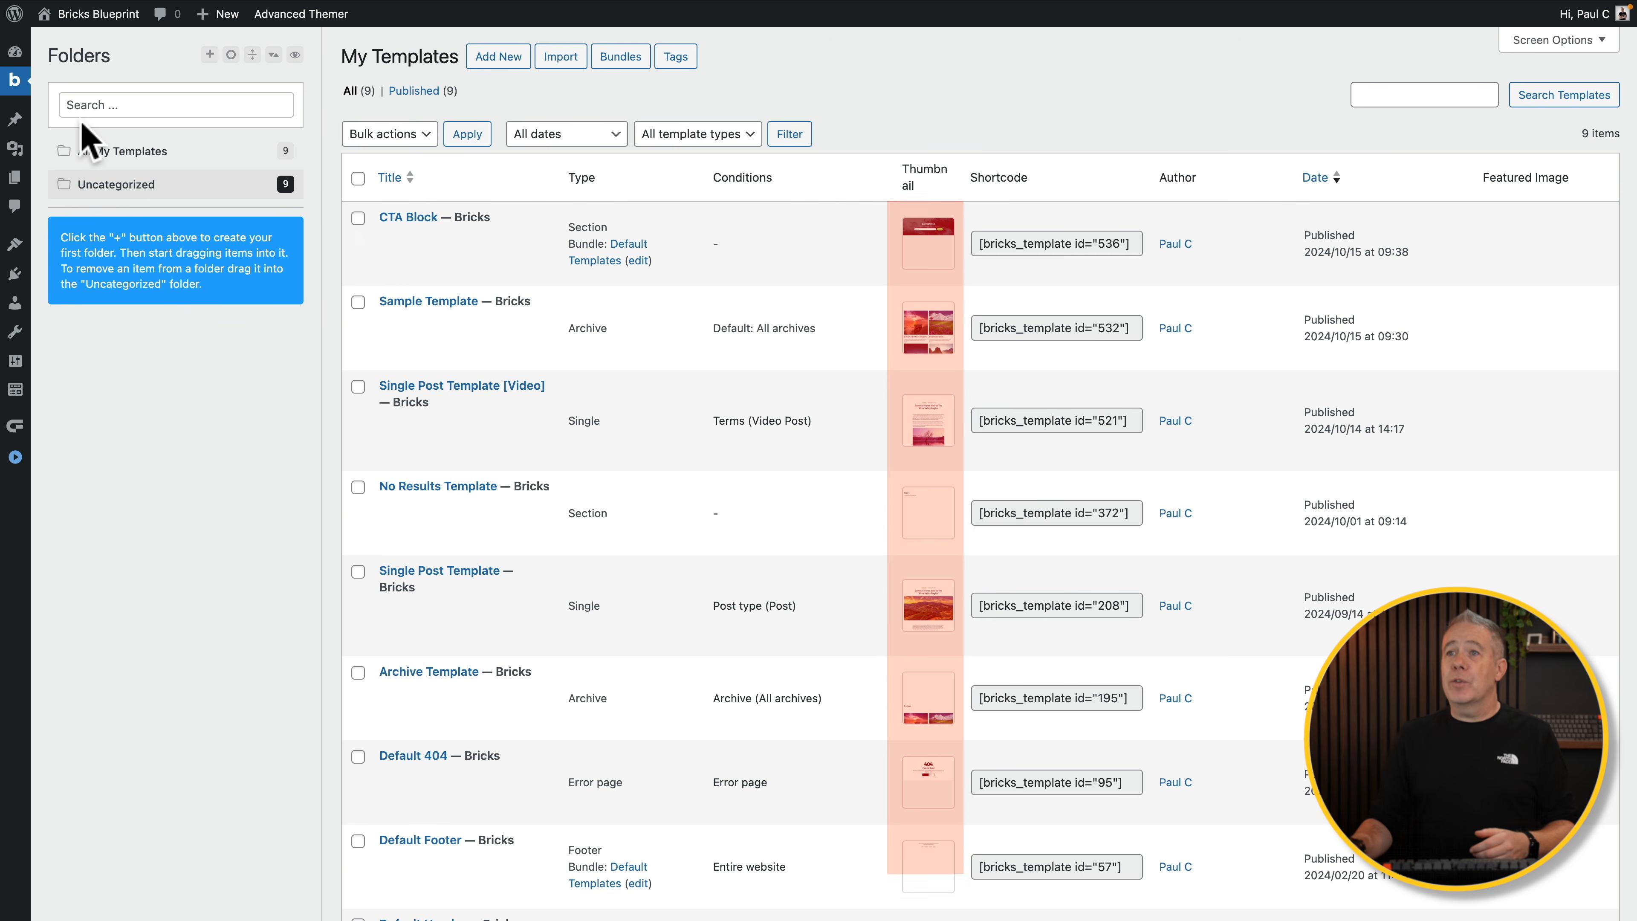
- Examine the Bricks template settings for My templates access, whitelist URLs, password protection and remote templates
{"action": "mouse_move", "coordinate": [14, 80]}
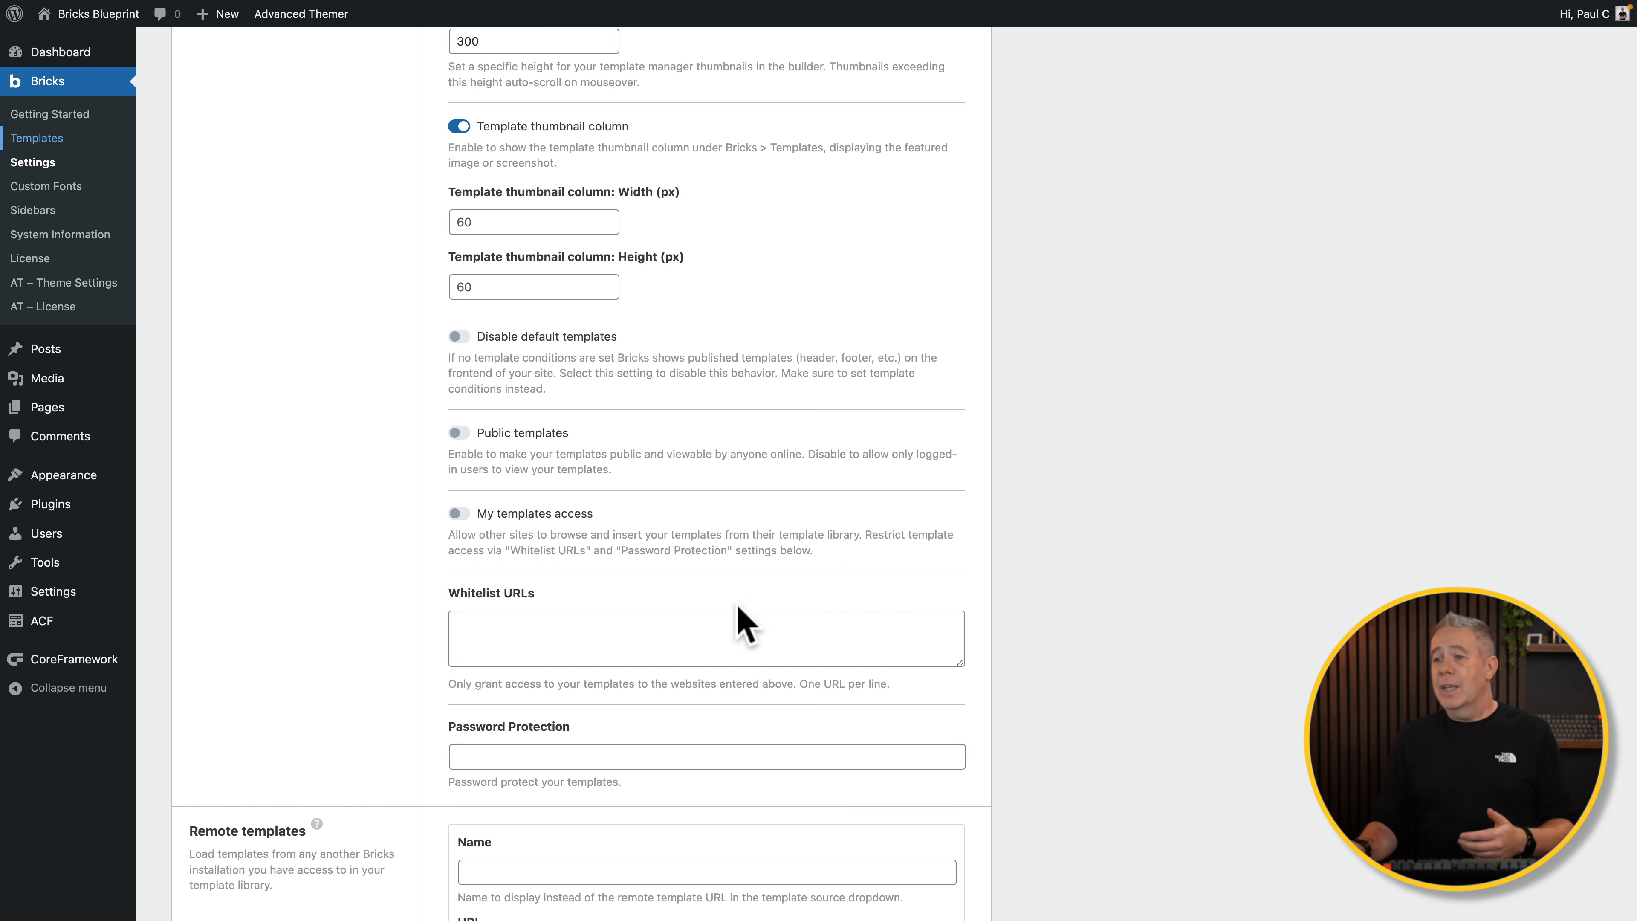
{"action": "scroll", "coordinate": [748, 612], "scroll_direction": "down", "scroll_amount": 3}
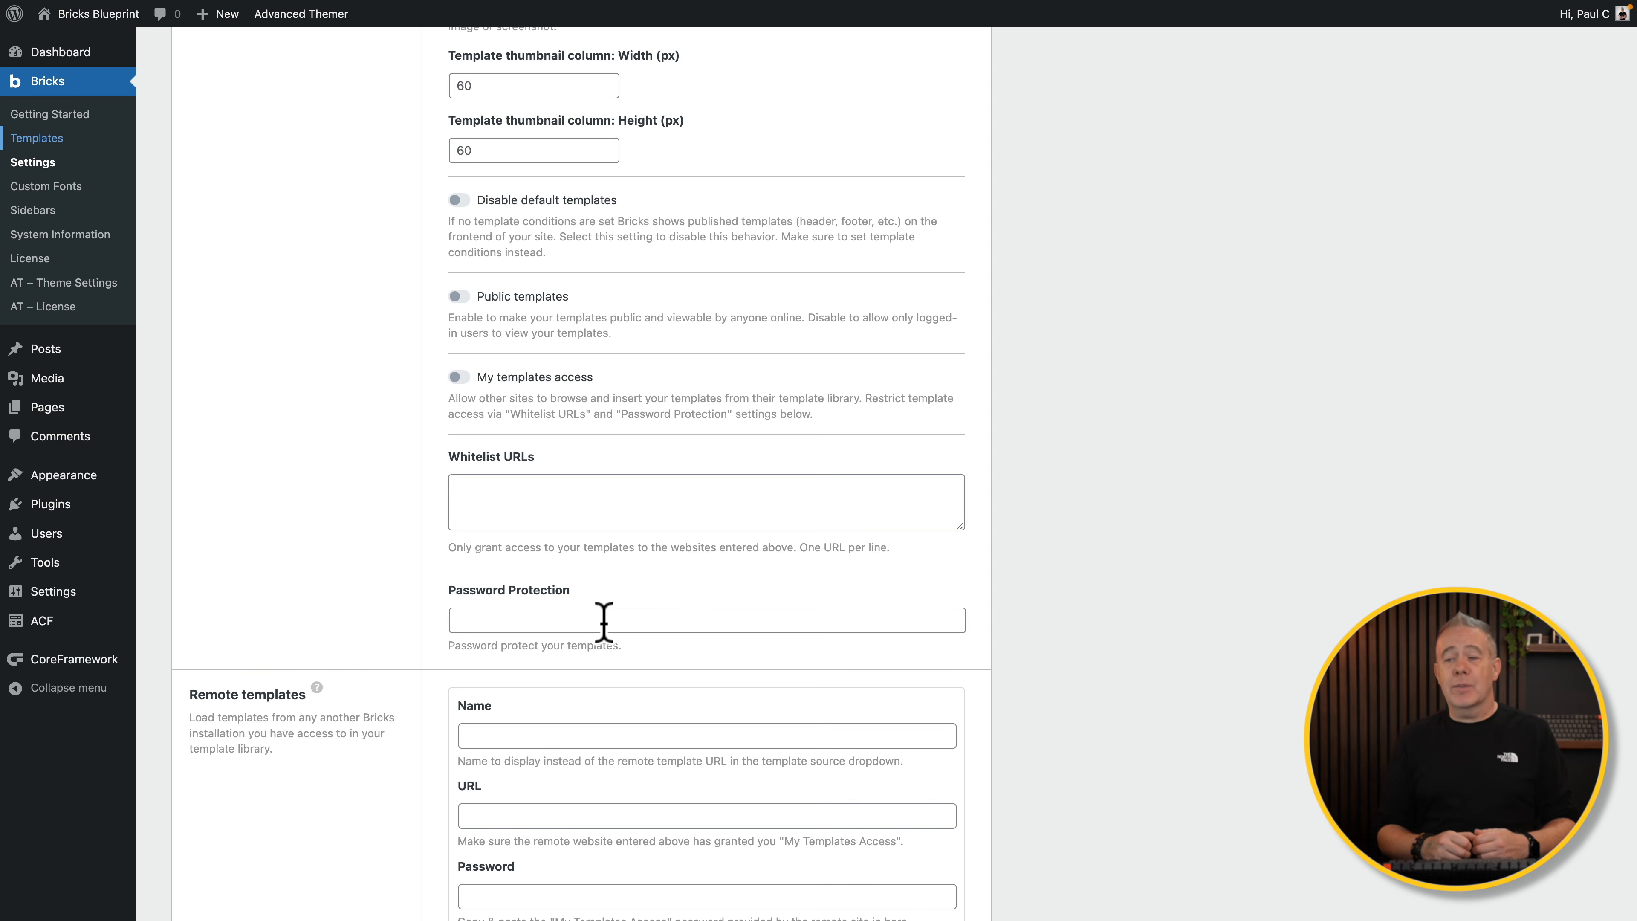
{"action": "scroll", "coordinate": [604, 623], "scroll_direction": "down", "scroll_amount": 5}
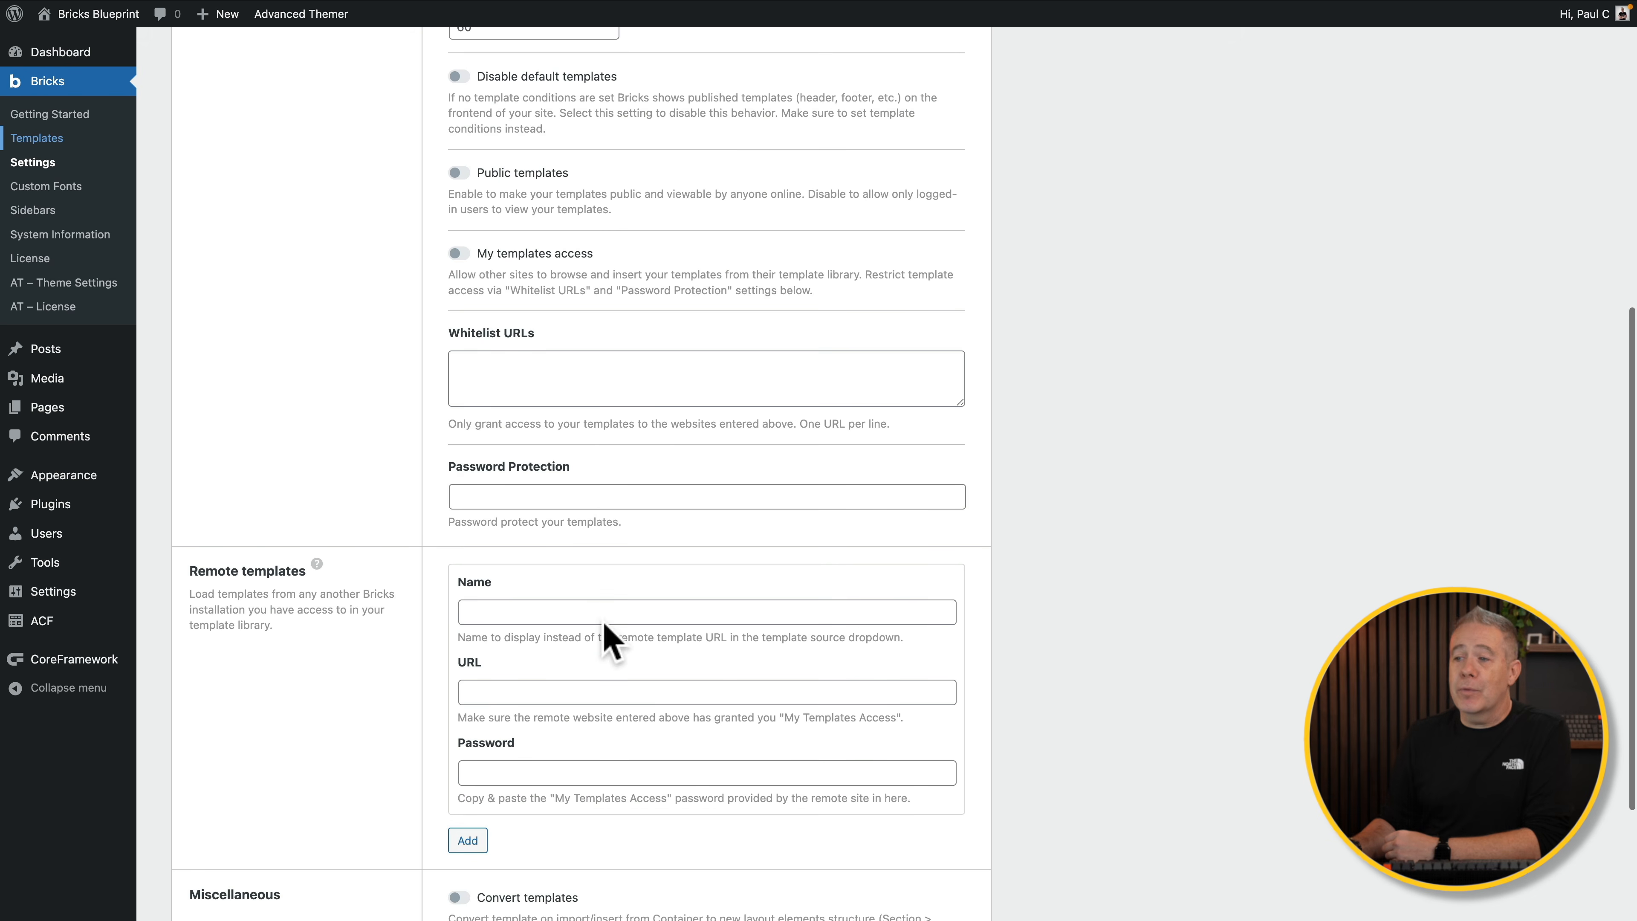